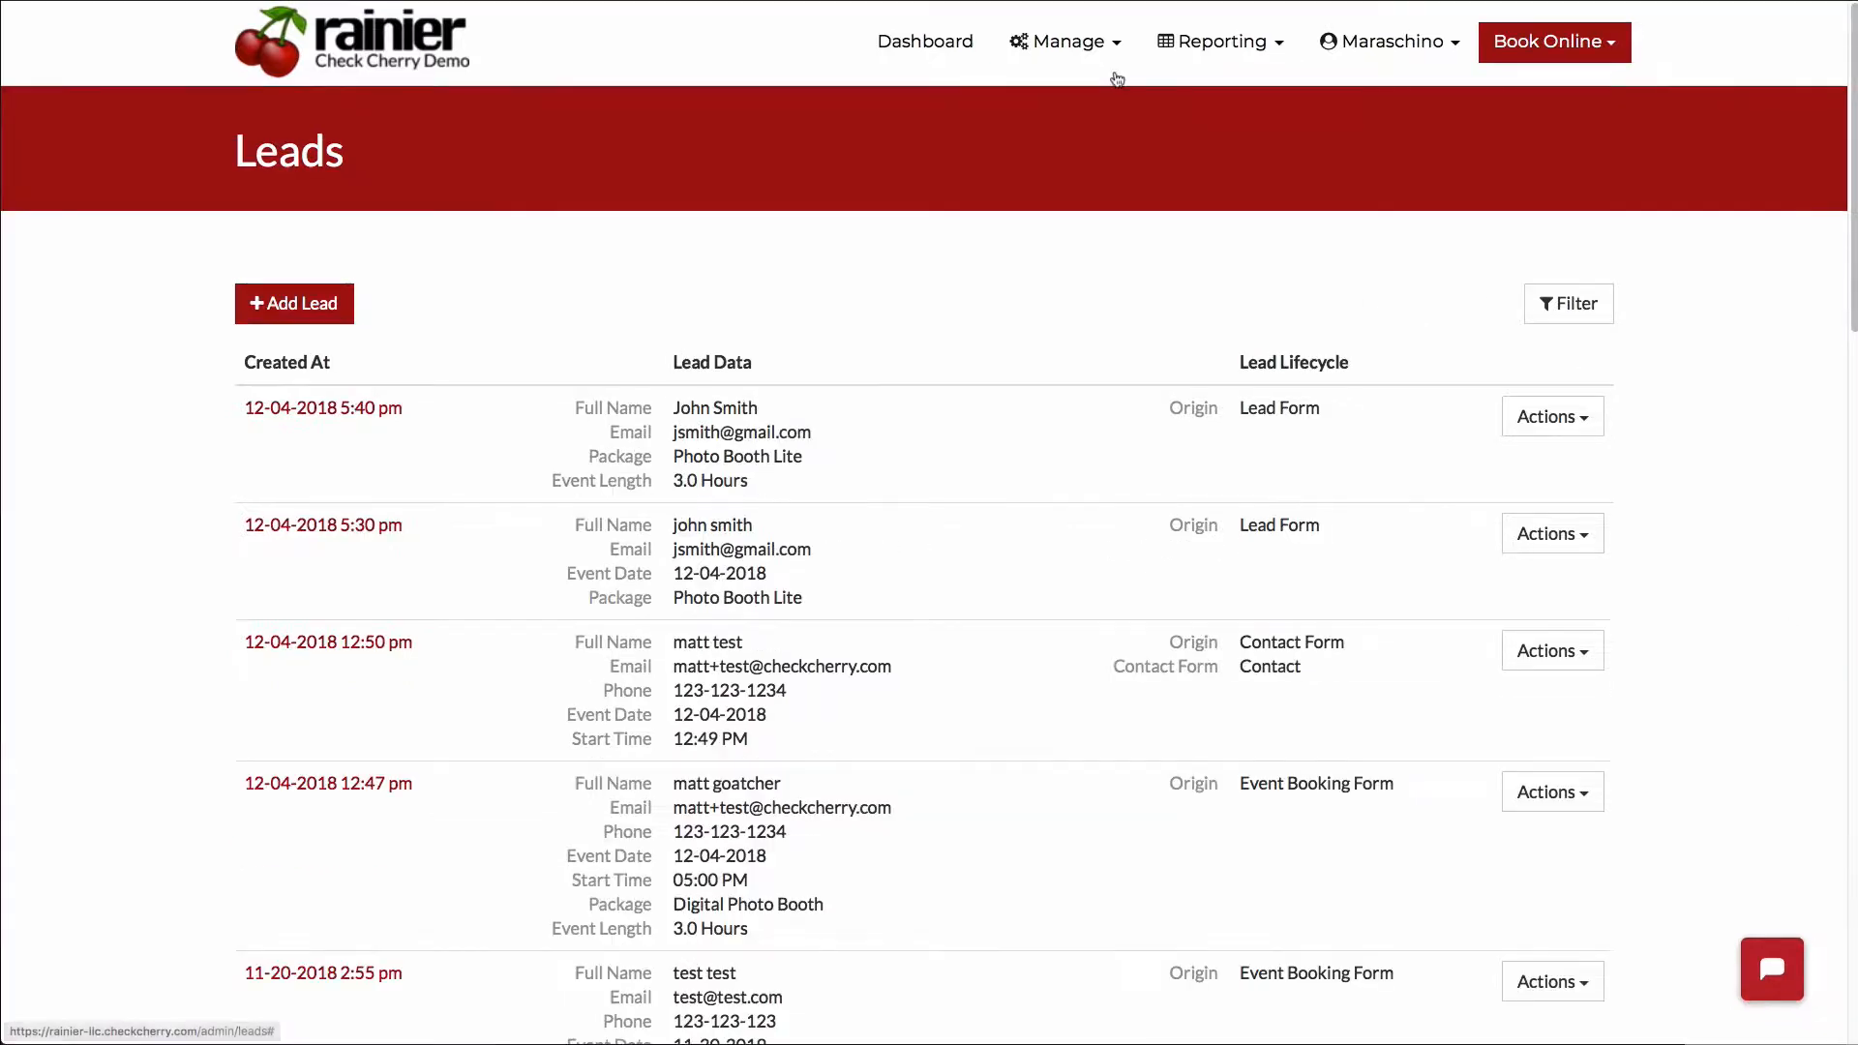
- Start a new lead from the Leads page and enter the contact's first name, last name and email
{"action": "left_click", "coordinate": [1057, 46]}
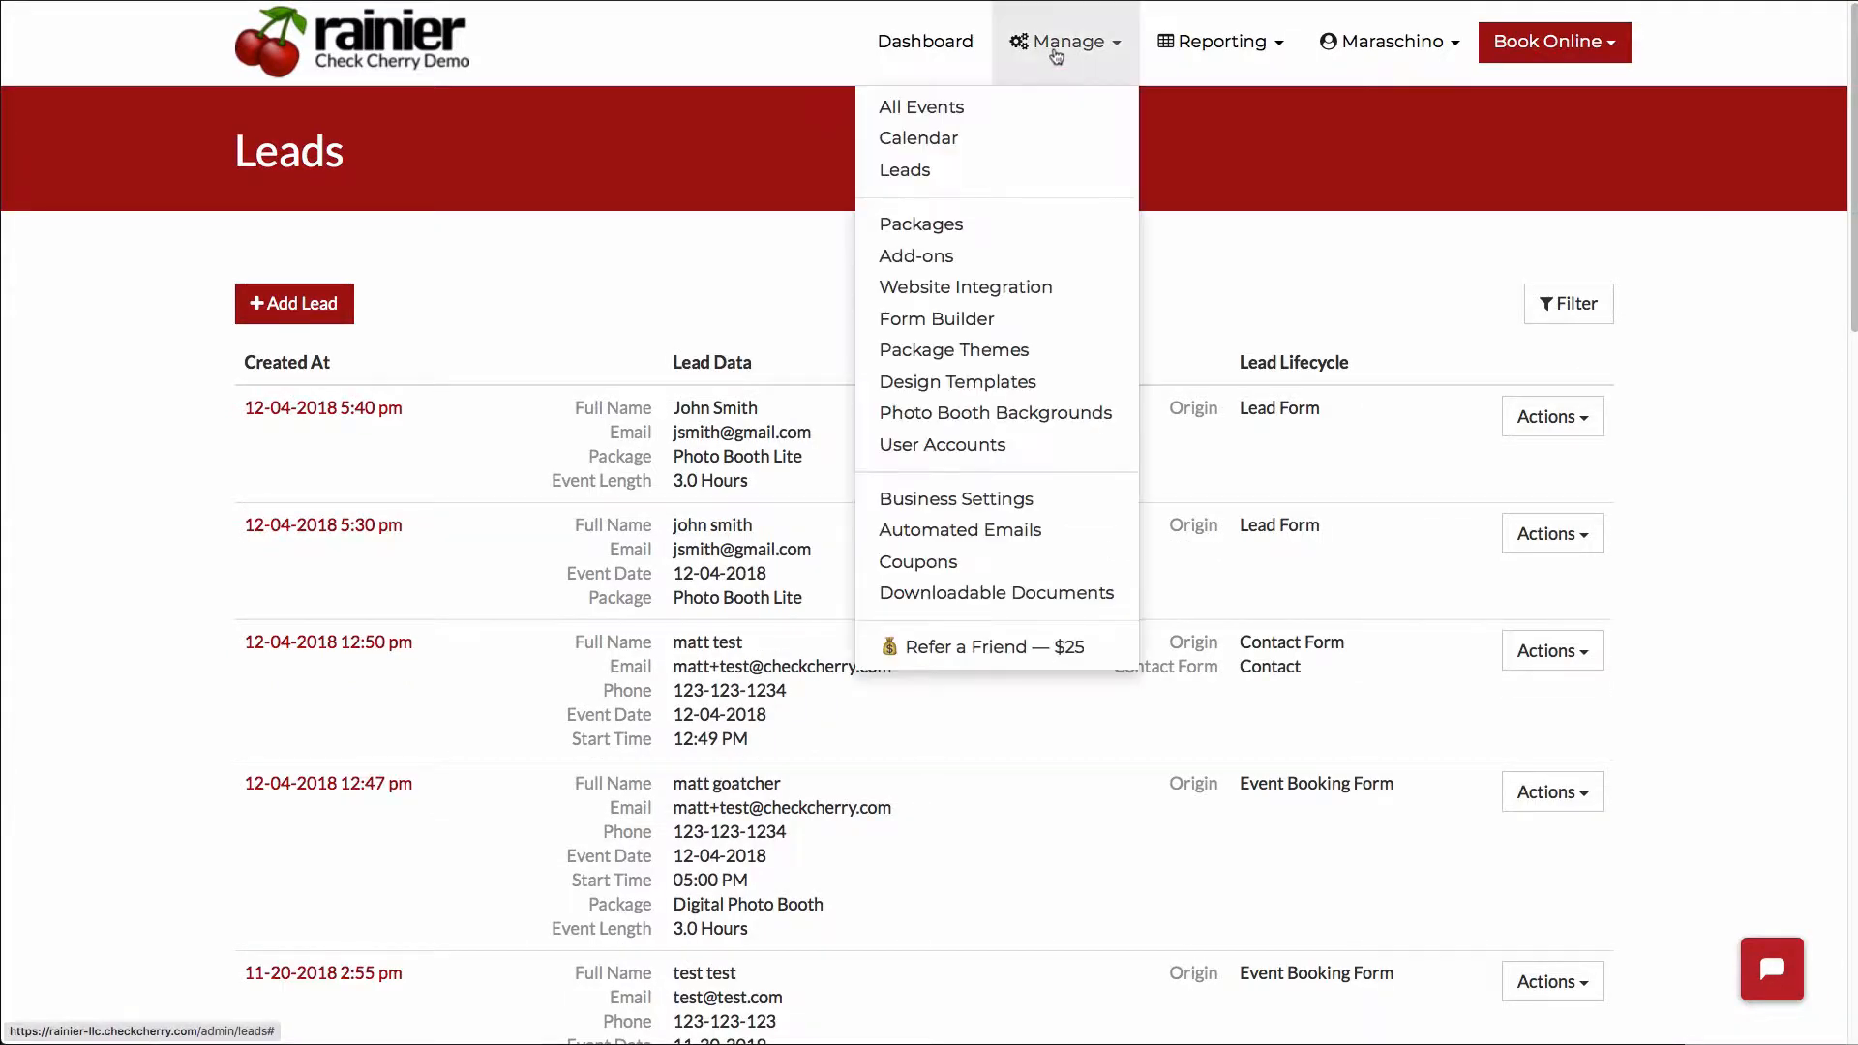
{"action": "left_click", "coordinate": [1021, 171]}
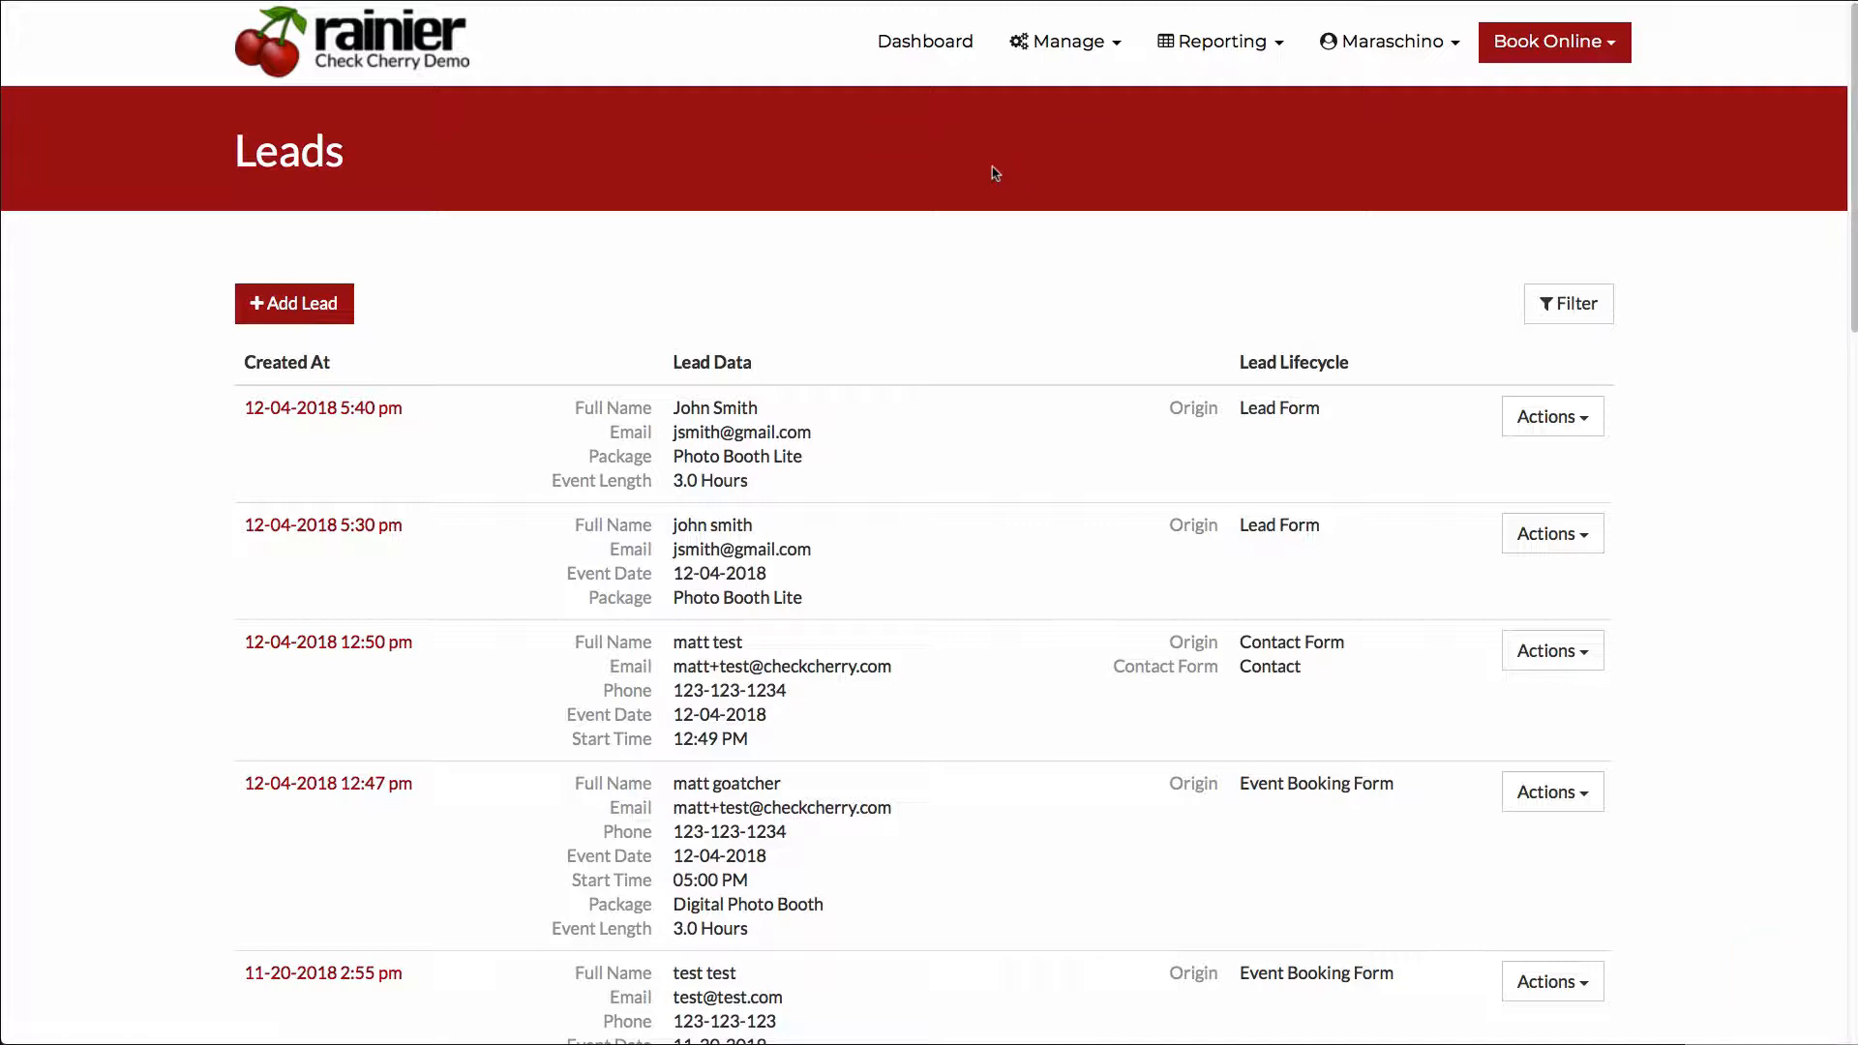
{"action": "left_click", "coordinate": [302, 308]}
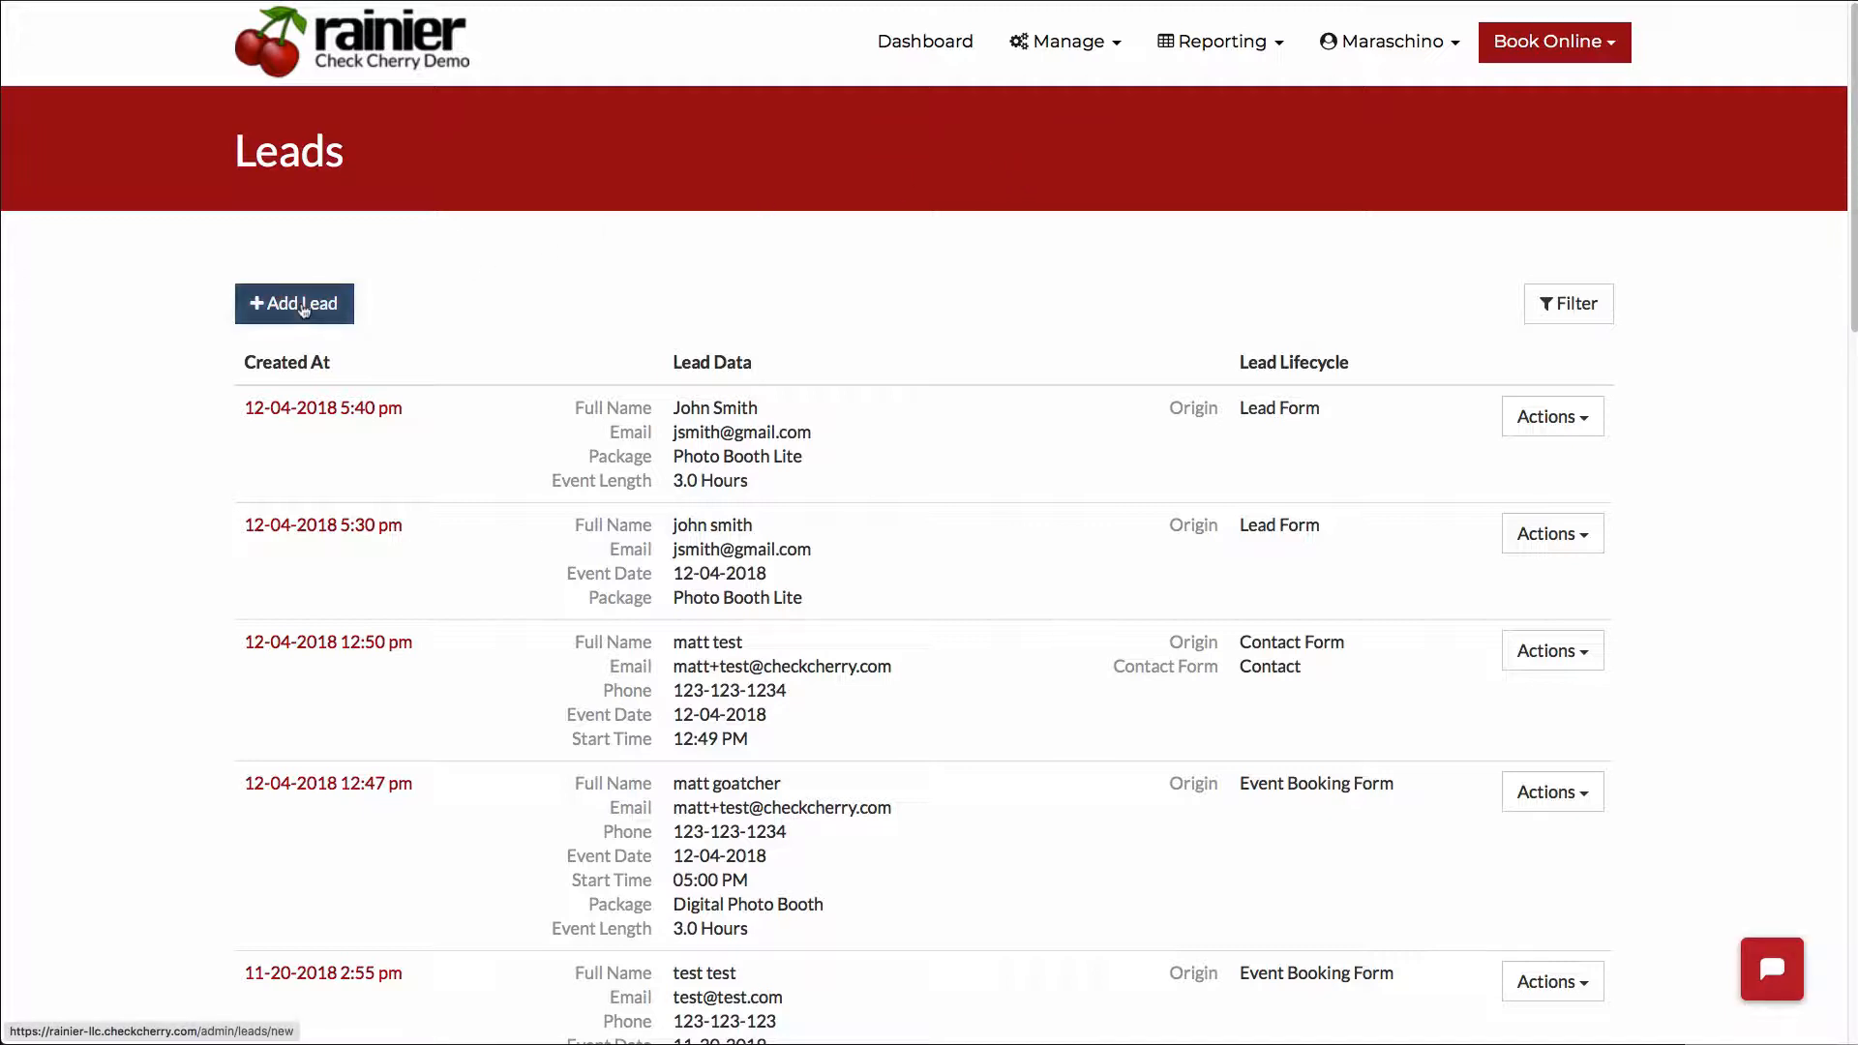
{"action": "left_click", "coordinate": [514, 387]}
{"action": "type", "text": "John"}
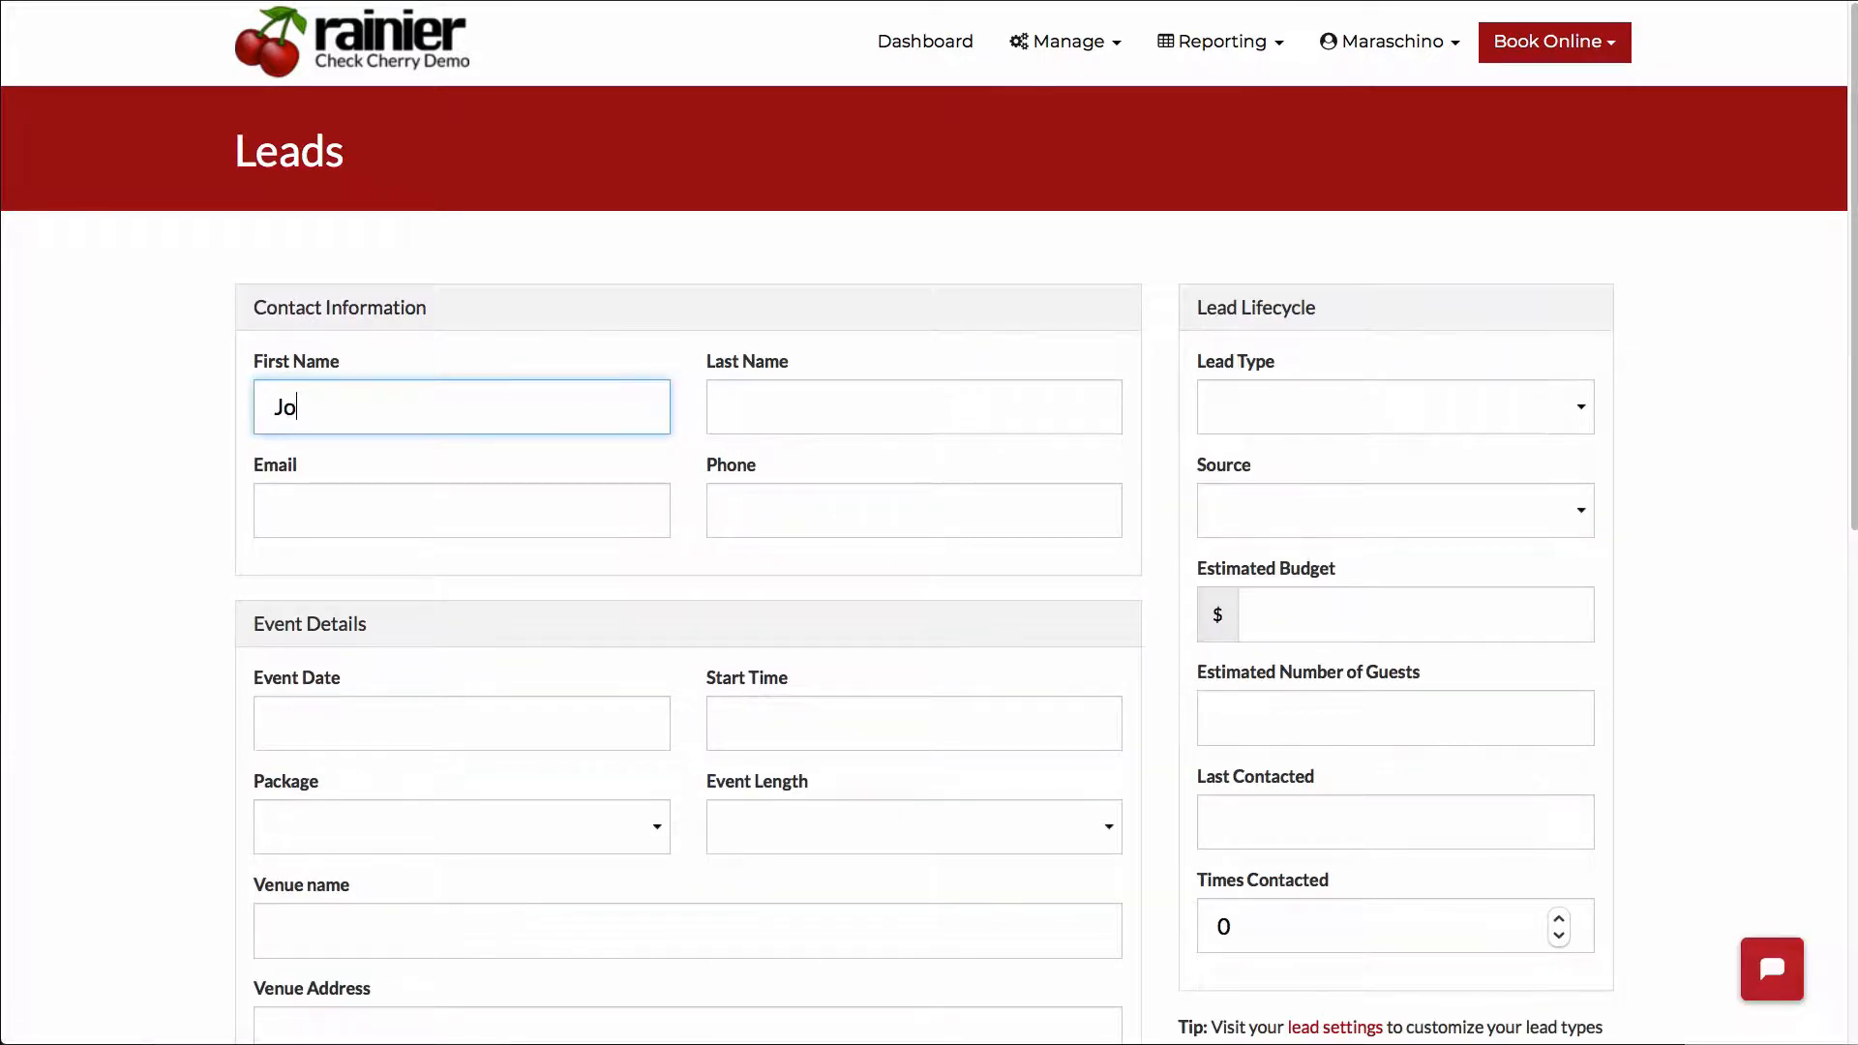
{"action": "key", "text": "Tab"}
{"action": "type", "text": "Smith"}
{"action": "key", "text": "Tab"}
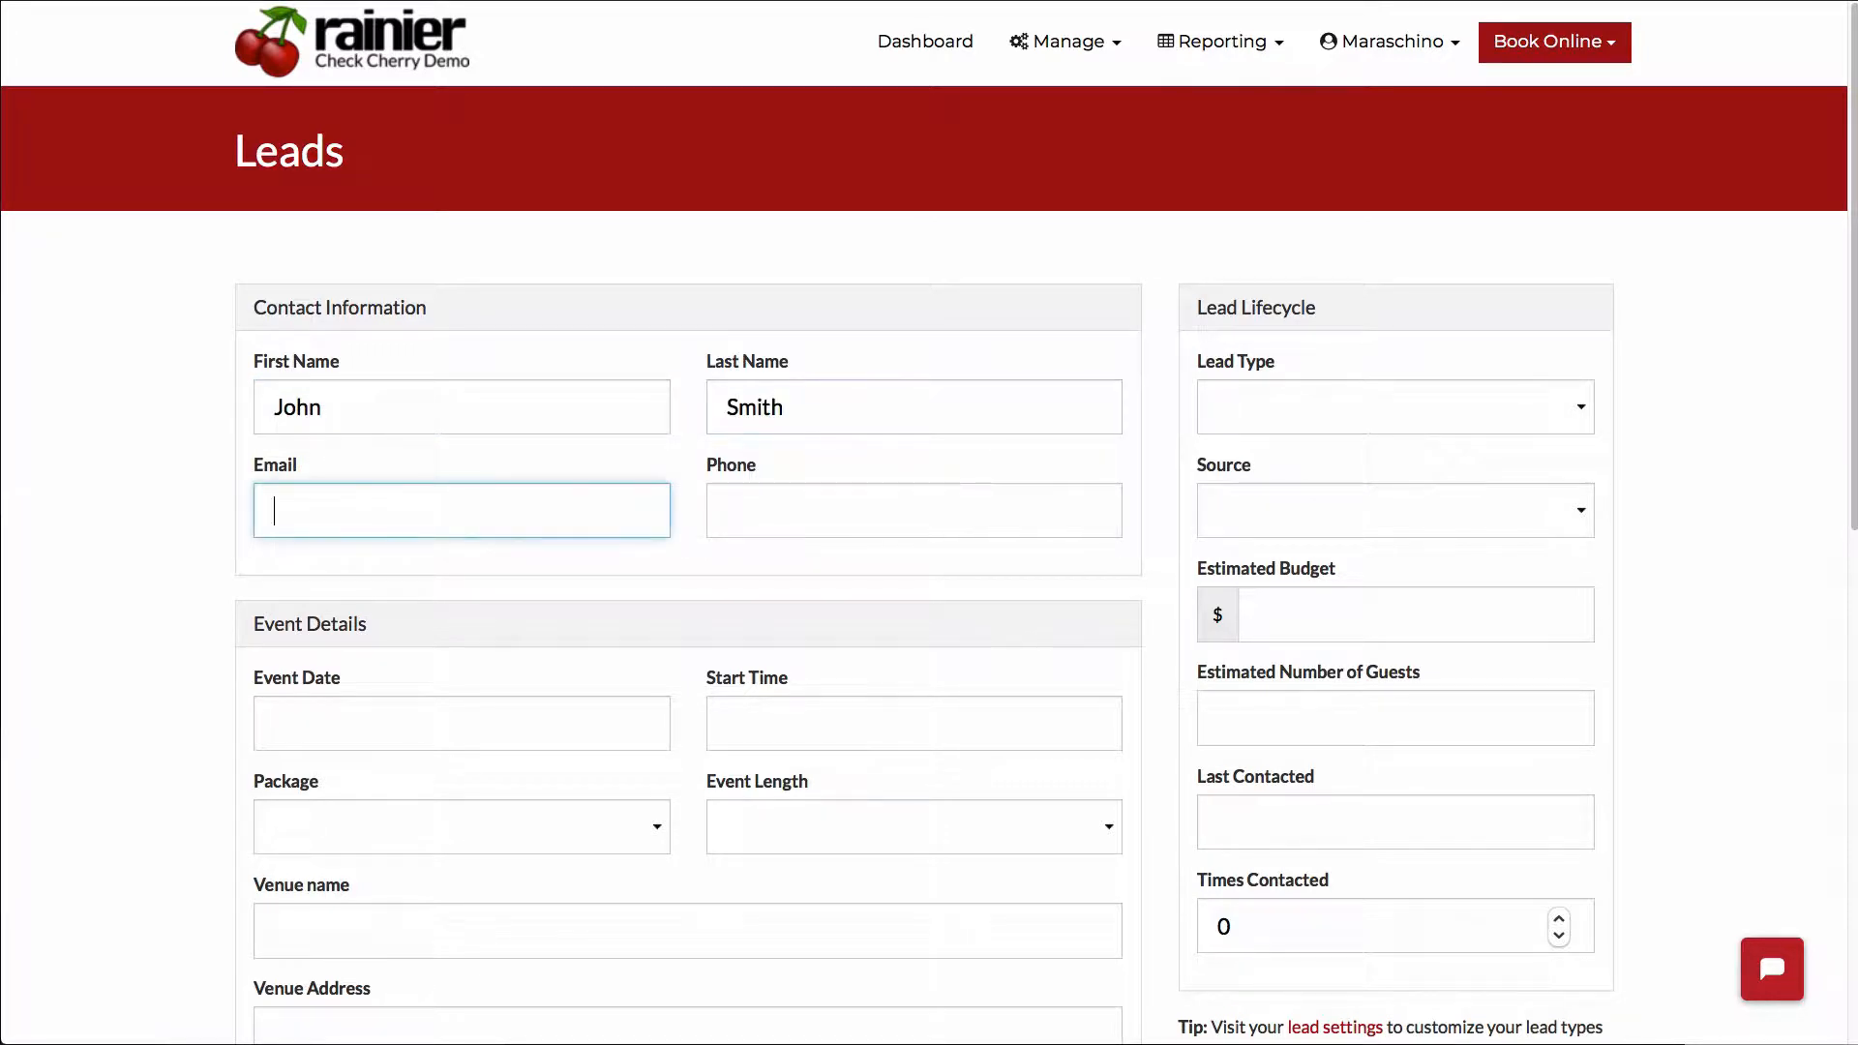
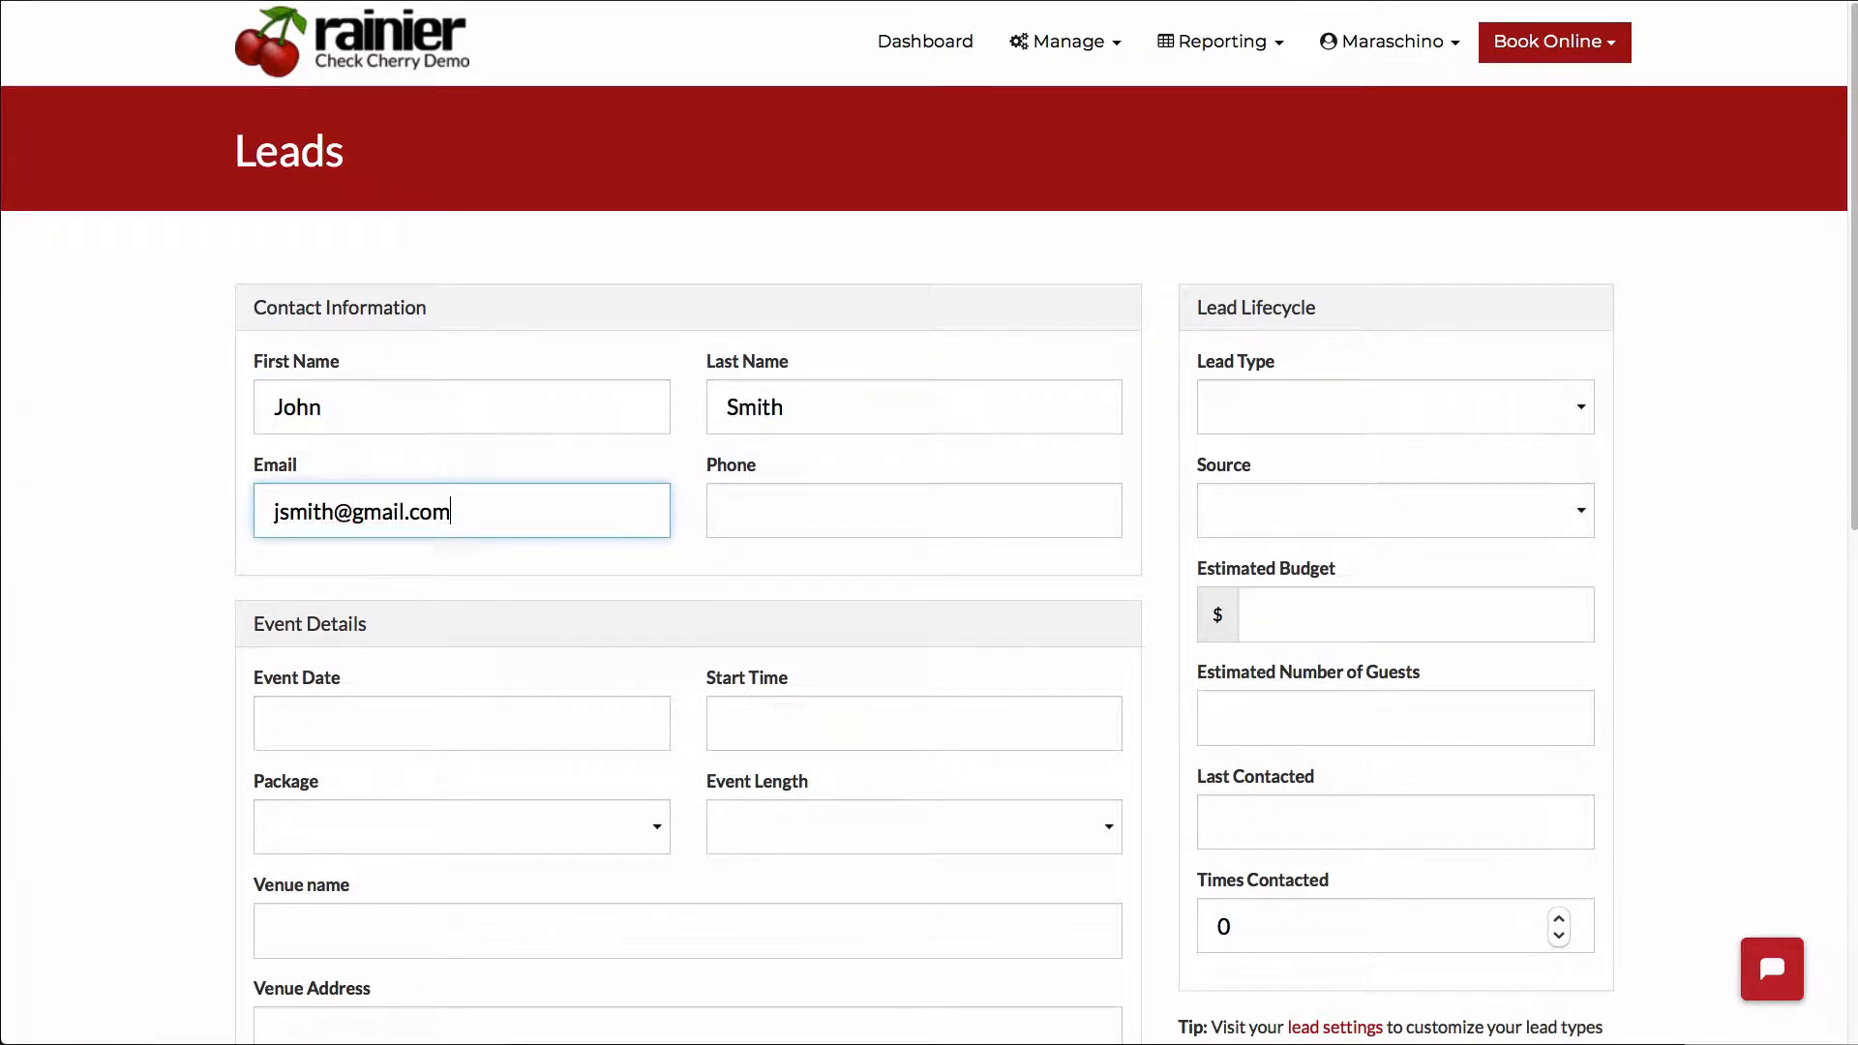
- Set the new lead's venue name to Mission Inn and save the lead
{"action": "scroll", "coordinate": [556, 471], "scroll_direction": "down", "scroll_amount": 3}
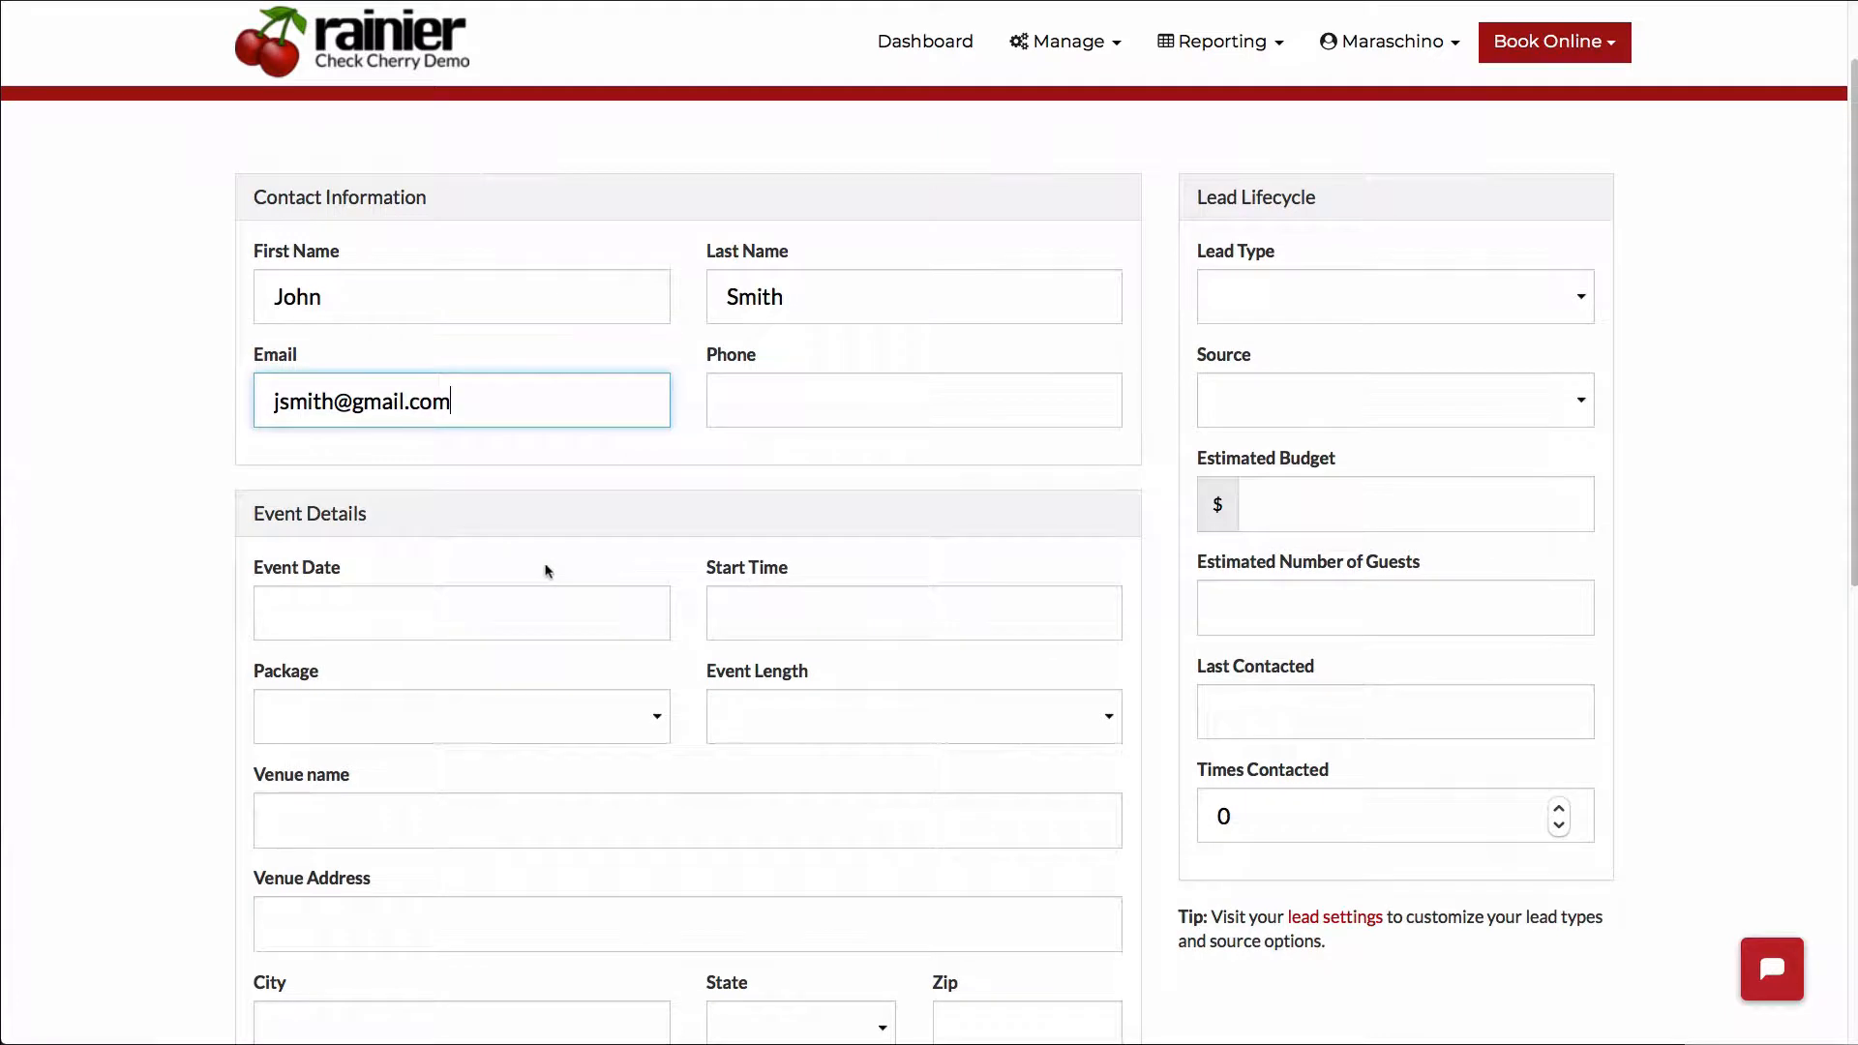
{"action": "scroll", "coordinate": [547, 571], "scroll_direction": "down", "scroll_amount": 2}
{"action": "scroll", "coordinate": [543, 560], "scroll_direction": "down", "scroll_amount": 3}
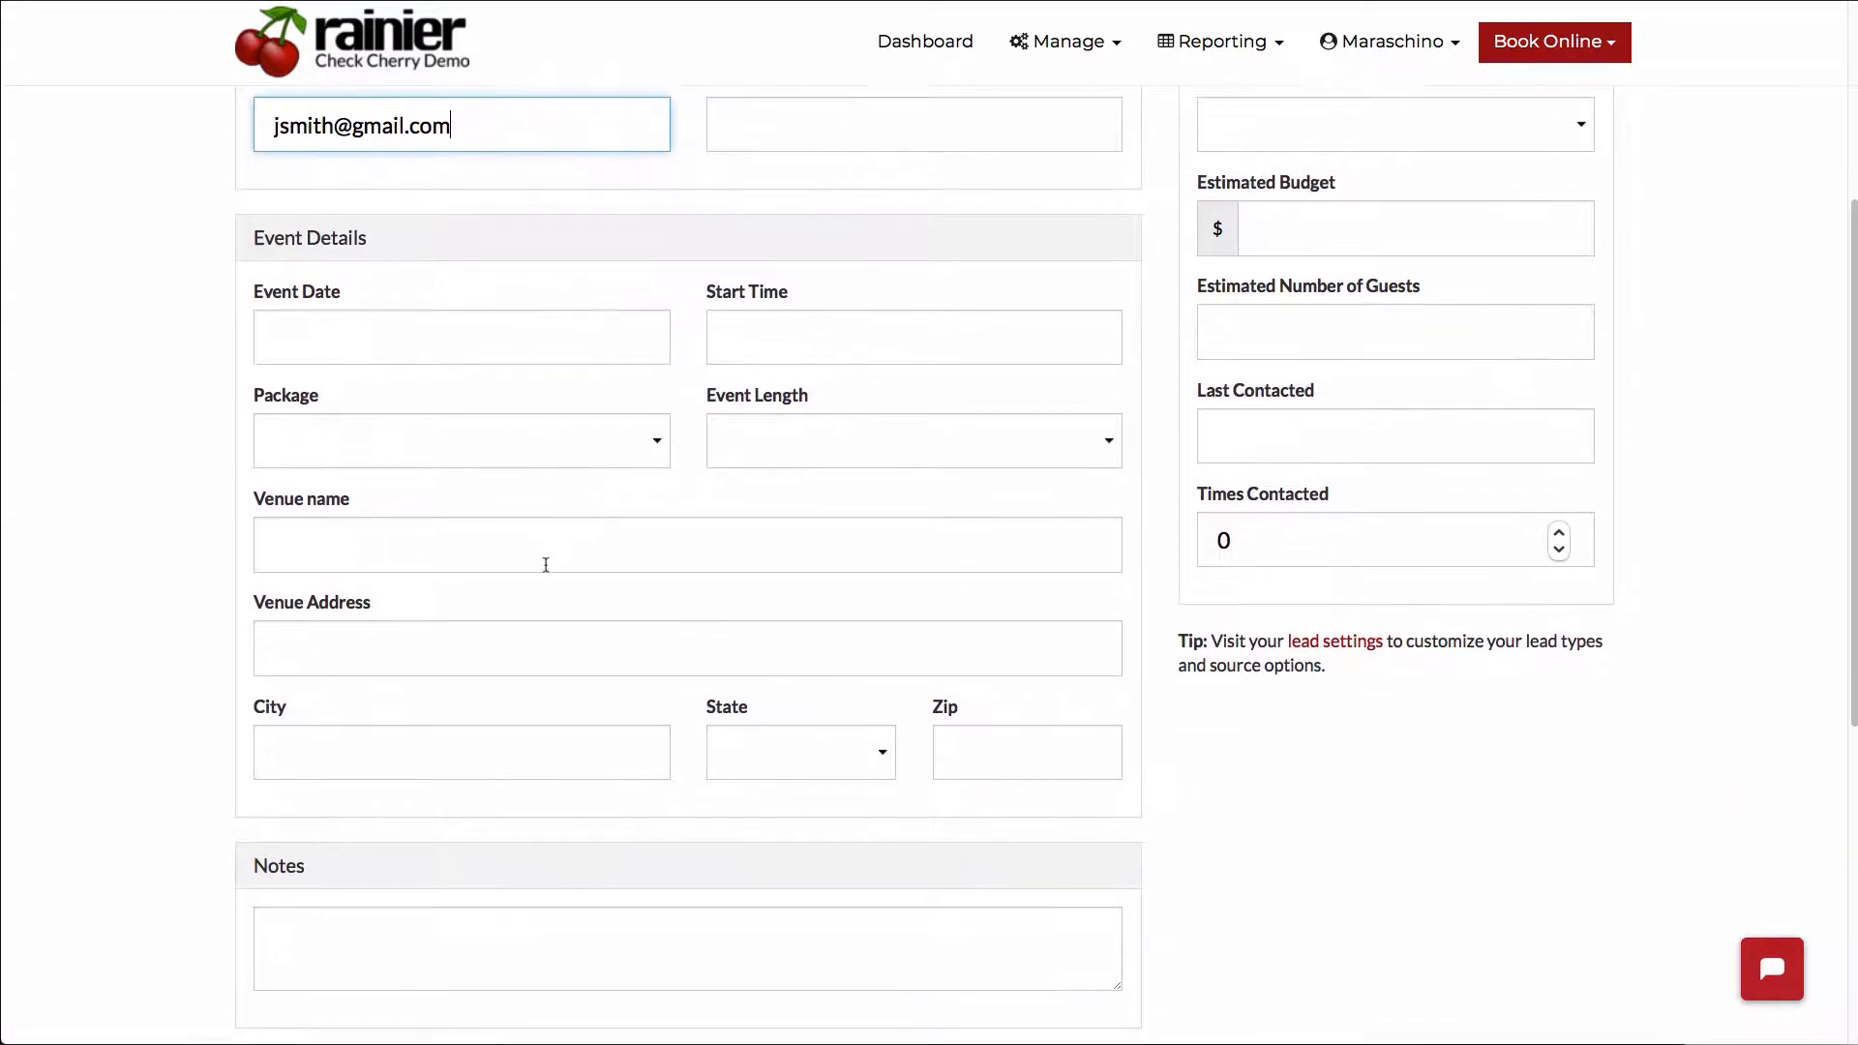
{"action": "left_click", "coordinate": [532, 507]}
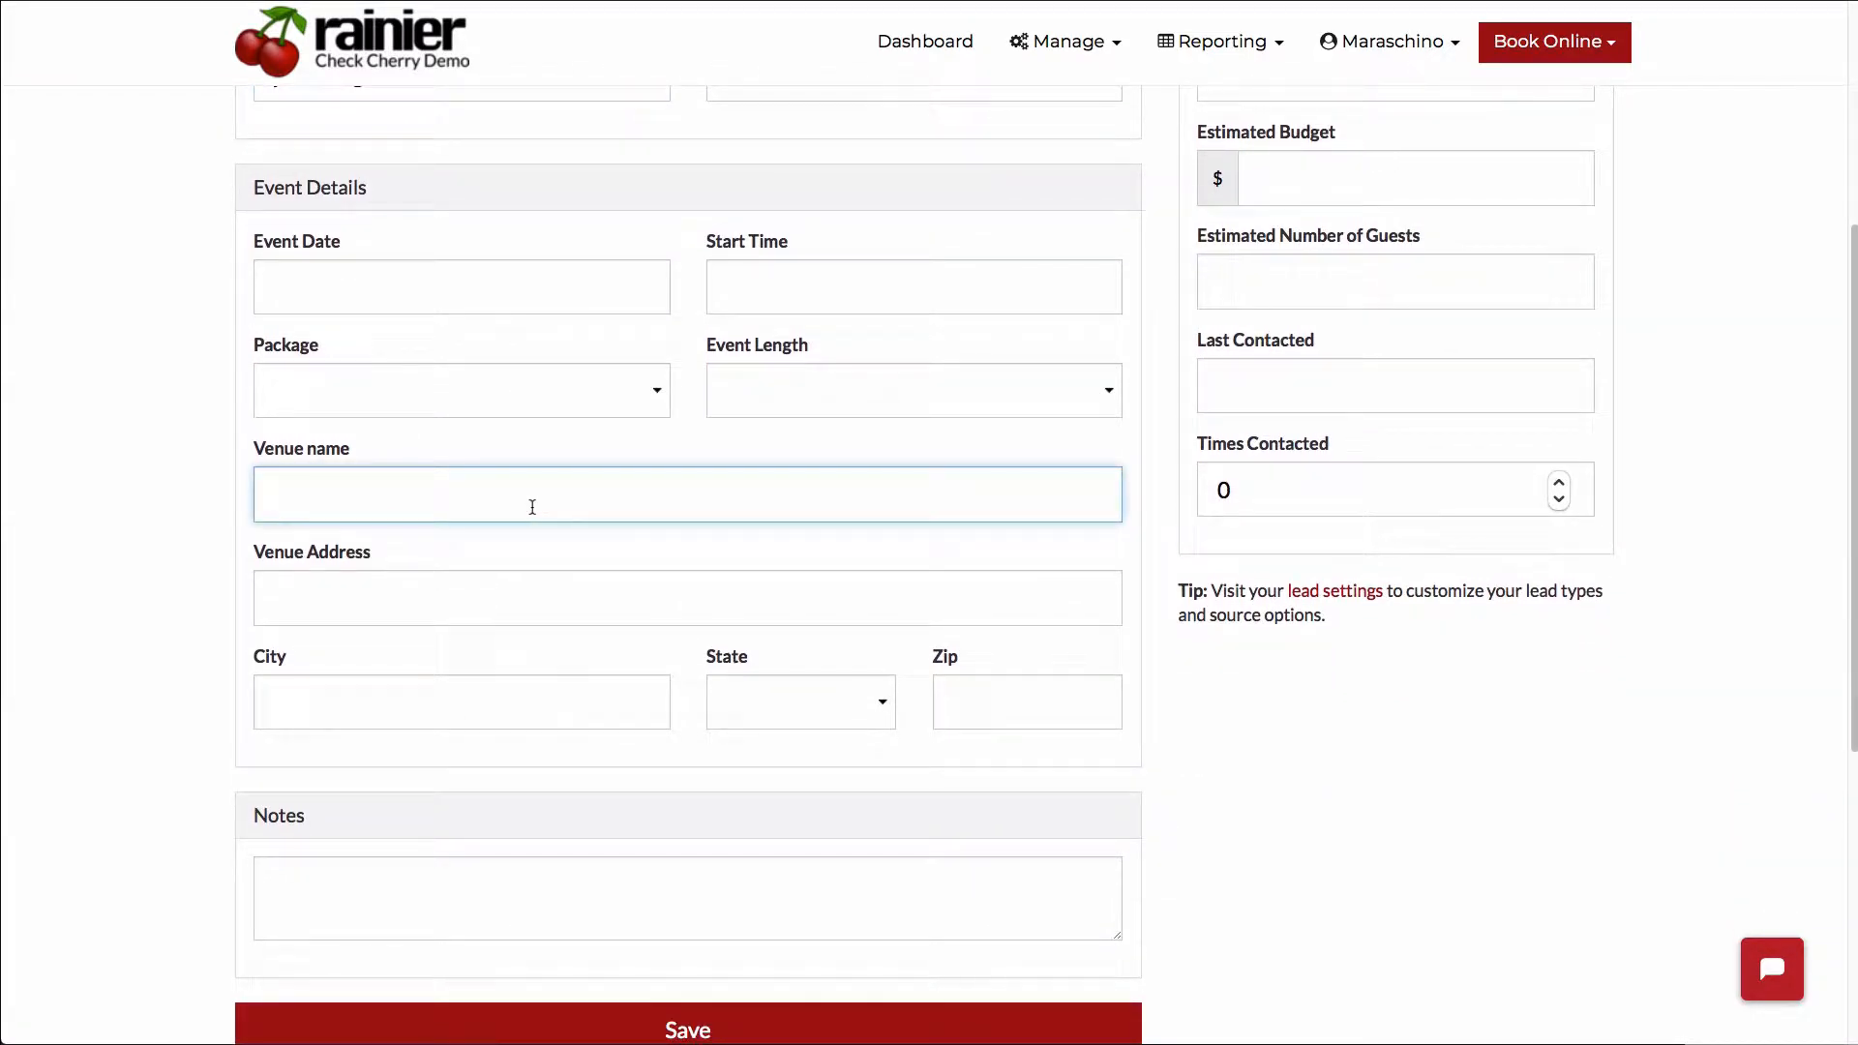
{"action": "type", "text": "Mission Inn"}
{"action": "scroll", "coordinate": [532, 507], "scroll_direction": "down", "scroll_amount": 3}
{"action": "scroll", "coordinate": [817, 526], "scroll_direction": "up", "scroll_amount": 5}
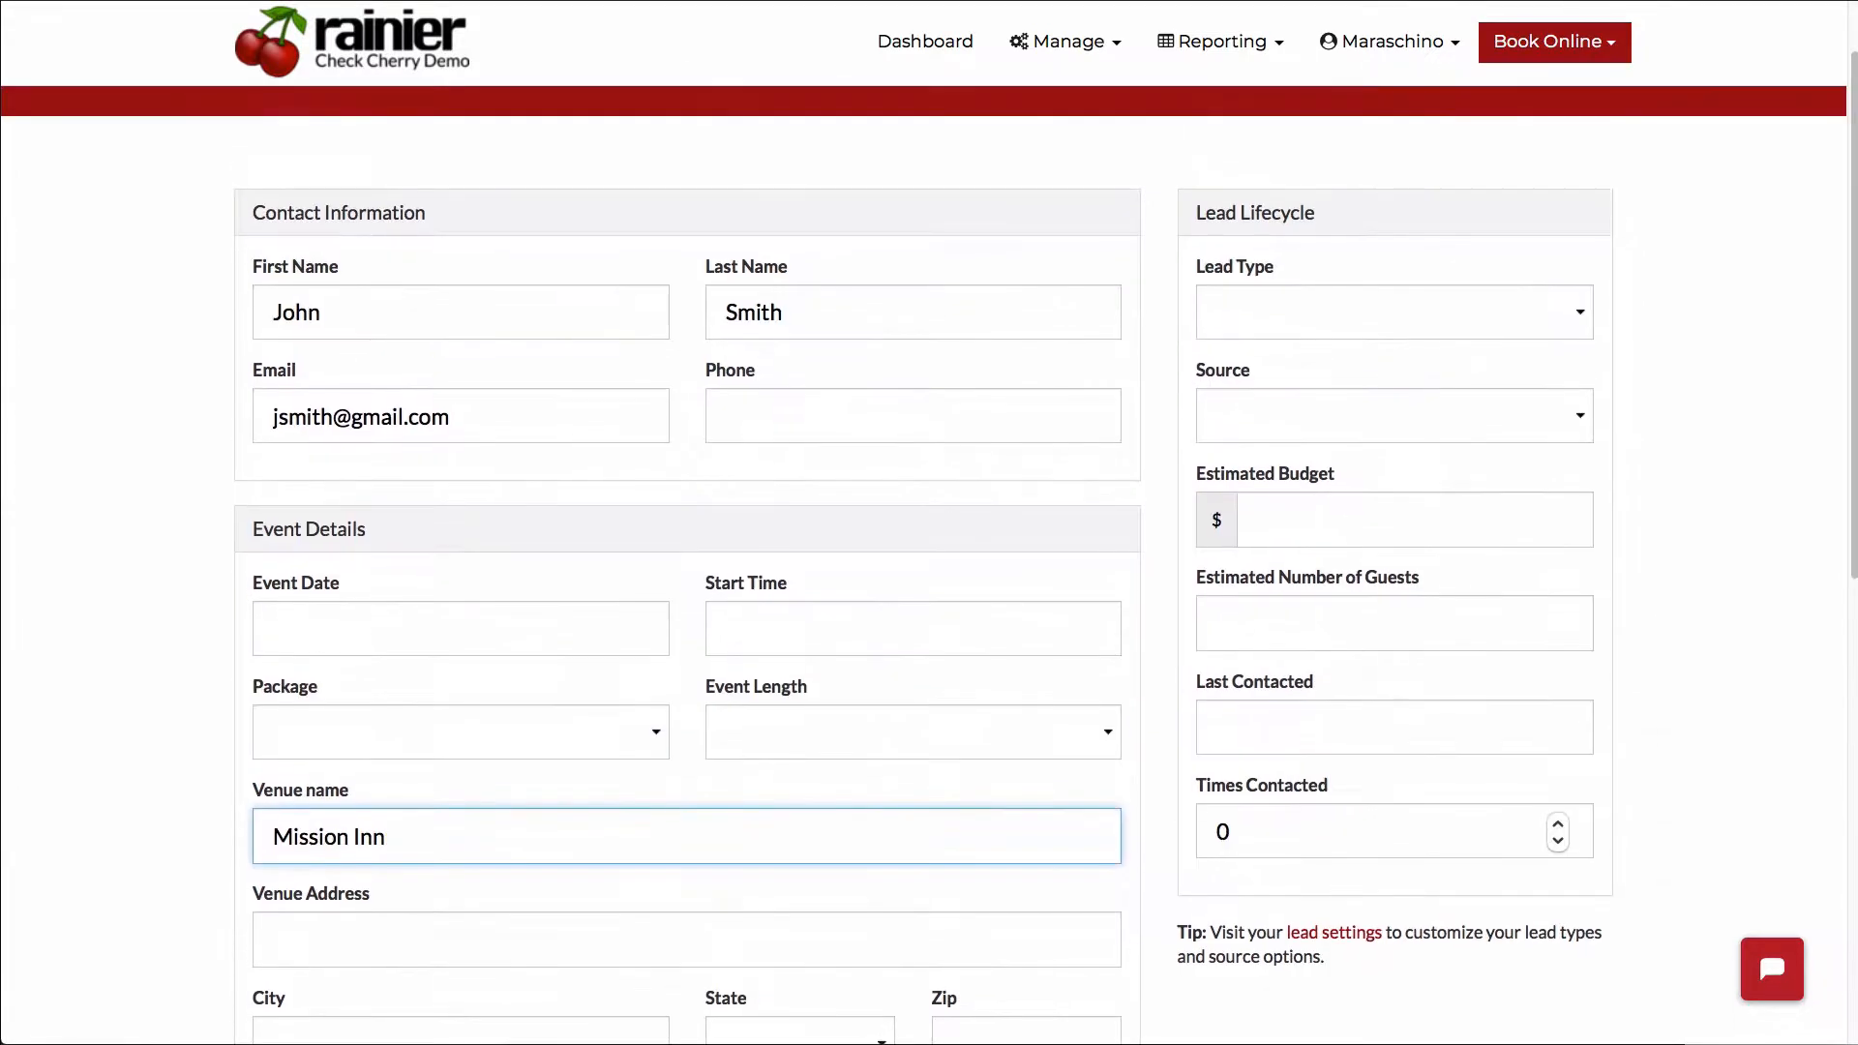
{"action": "scroll", "coordinate": [815, 527], "scroll_direction": "down", "scroll_amount": 4}
{"action": "scroll", "coordinate": [814, 527], "scroll_direction": "down", "scroll_amount": 4}
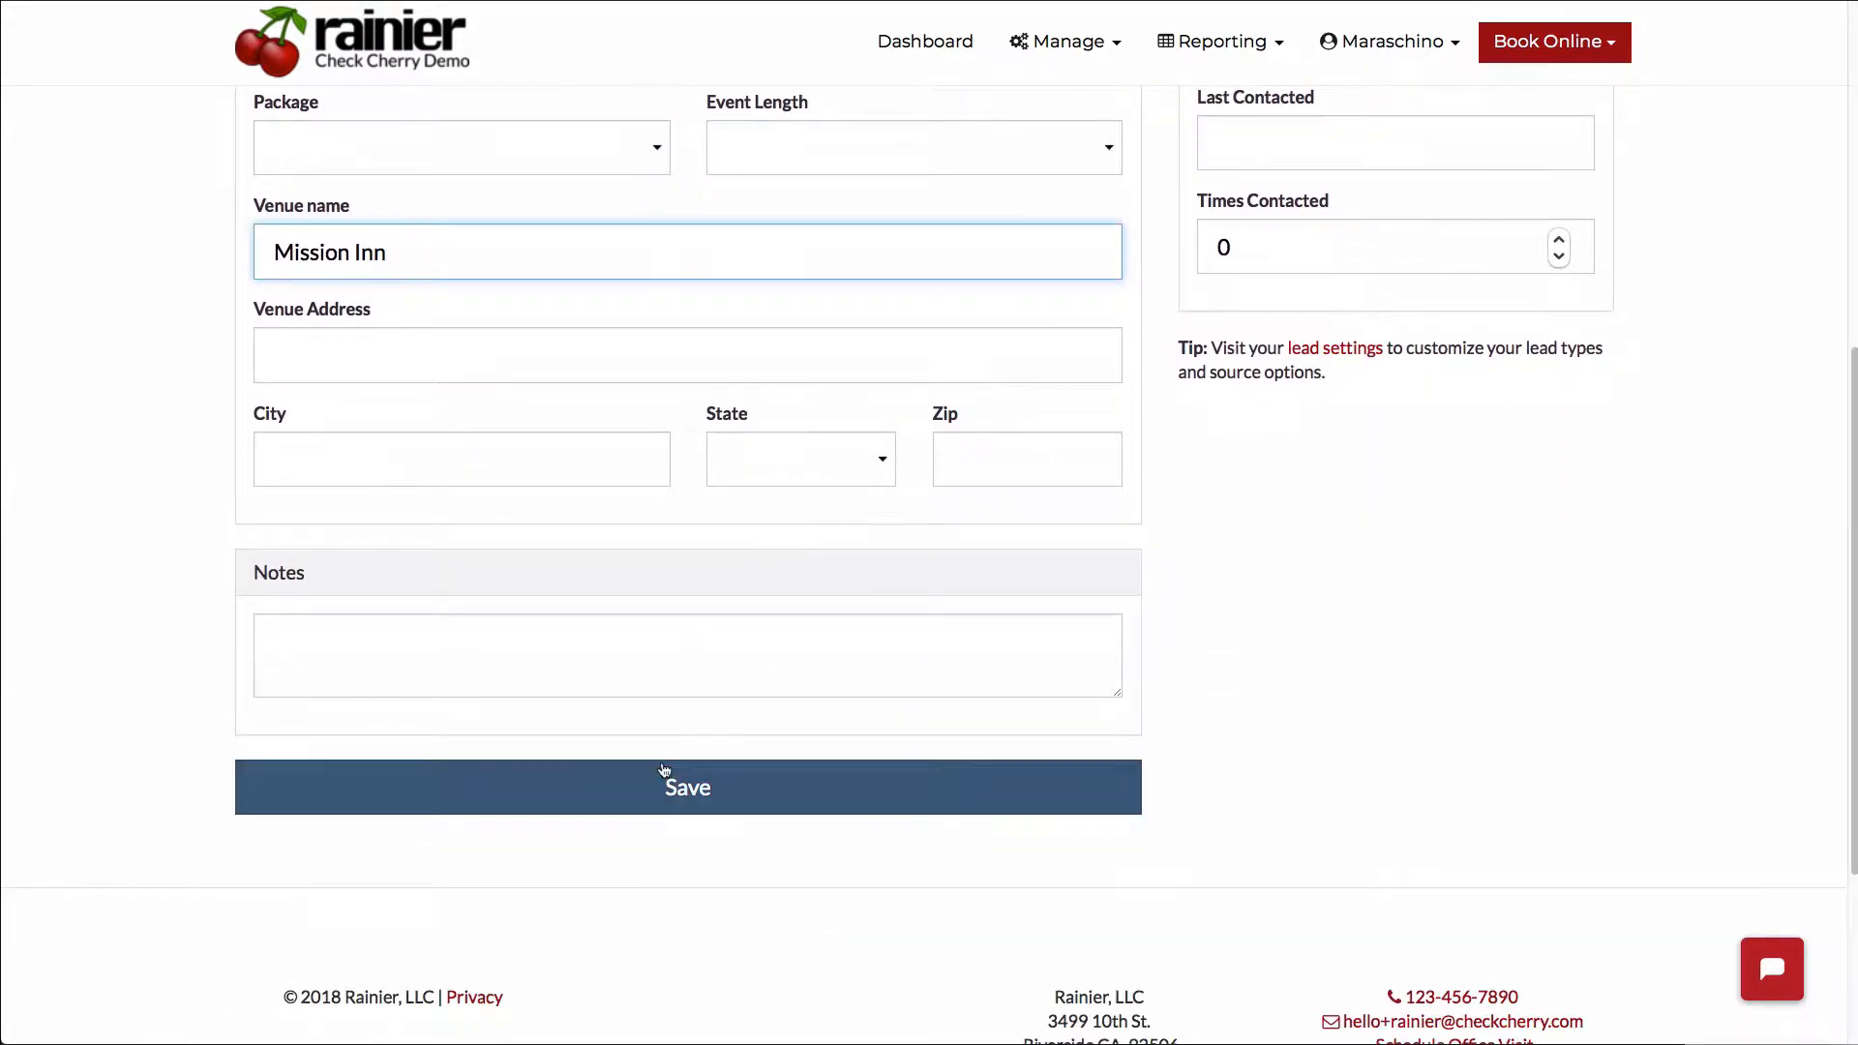
{"action": "left_click", "coordinate": [664, 789]}
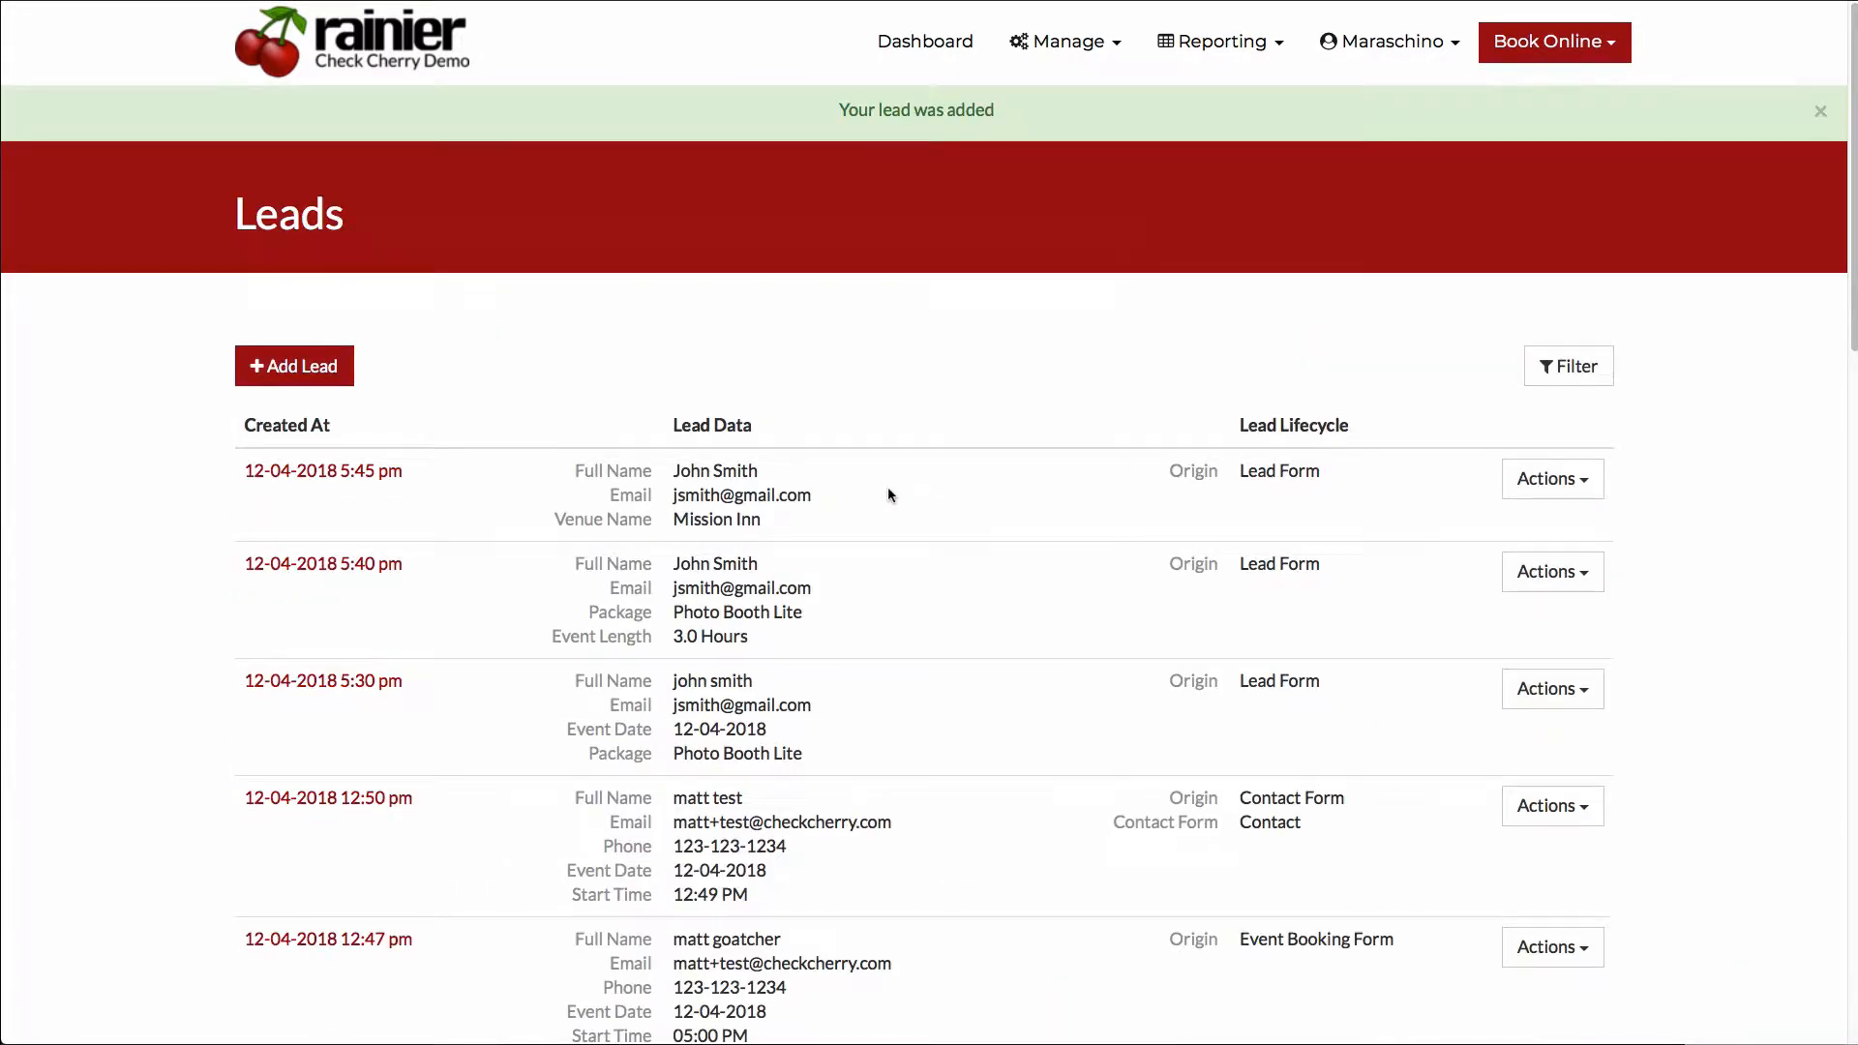
- Edit the newly added lead at the head of the list, enter the contact's phone number and save it
{"action": "left_click", "coordinate": [1560, 483]}
{"action": "left_click", "coordinate": [1306, 526]}
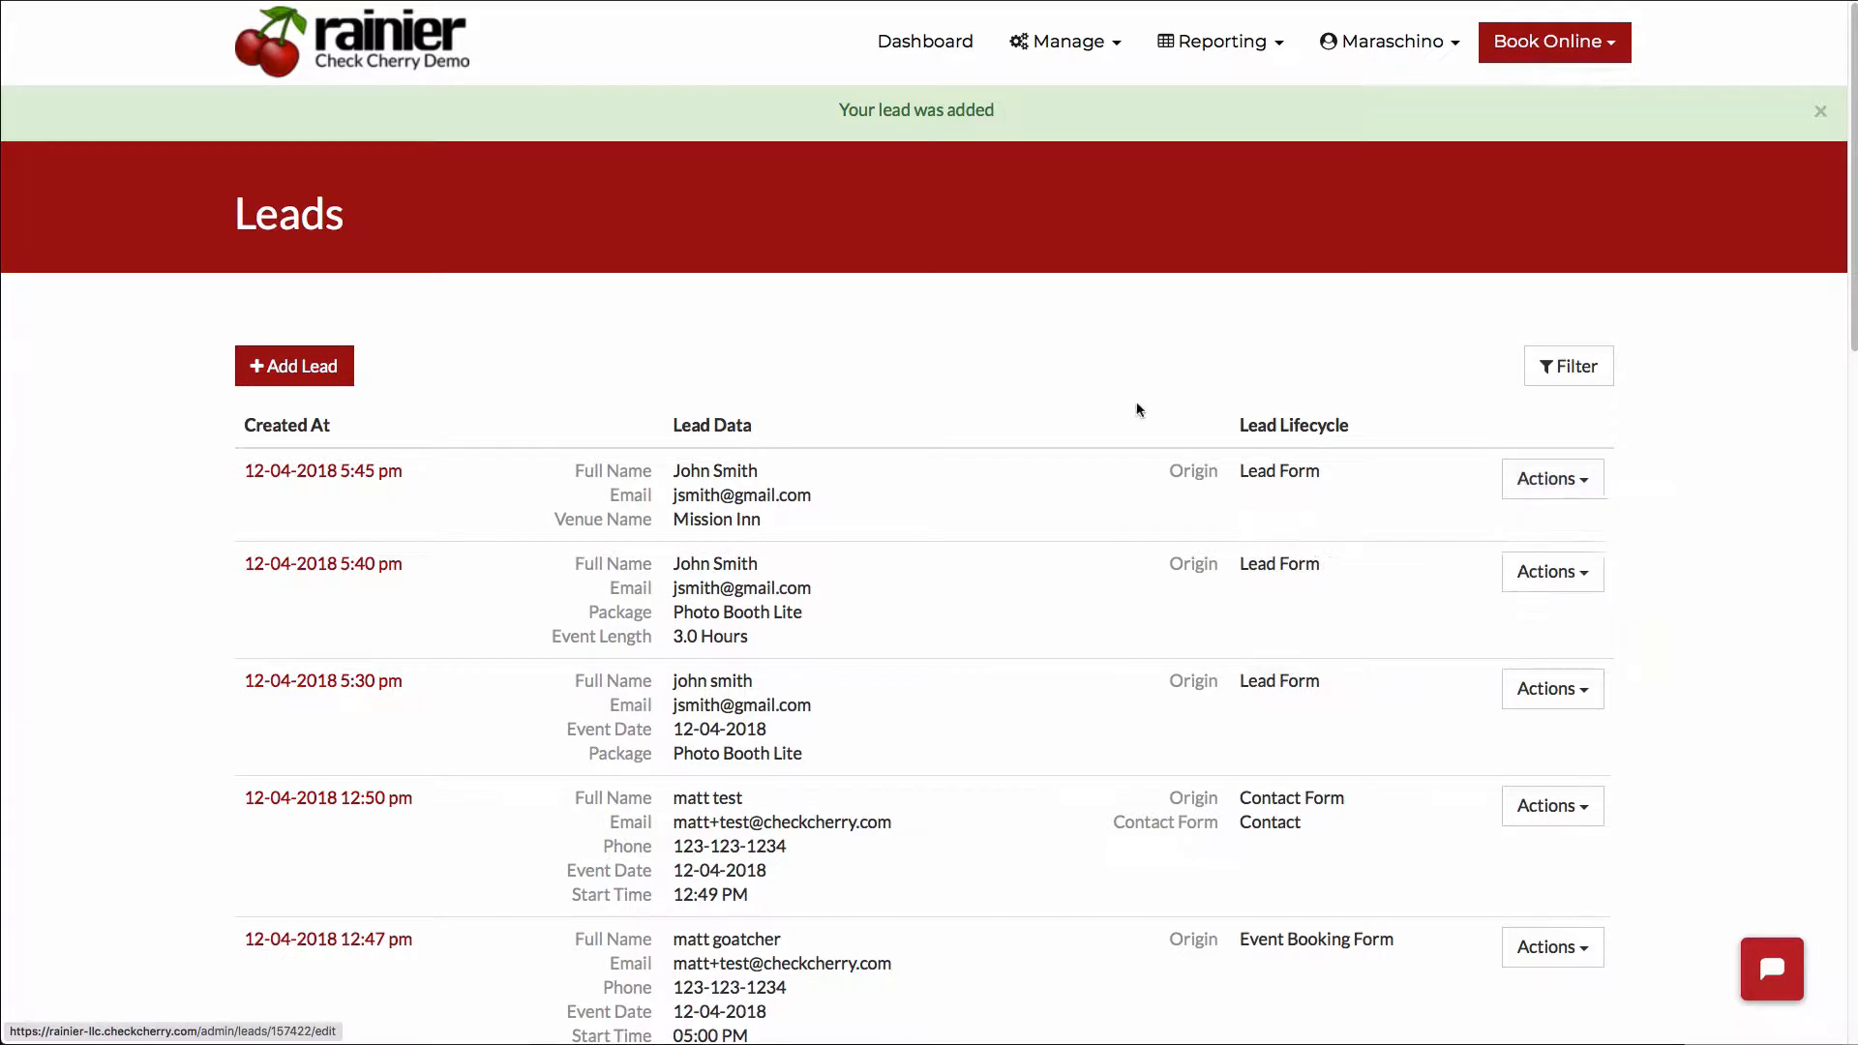
{"action": "left_click", "coordinate": [1293, 454]}
{"action": "left_click", "coordinate": [981, 453]}
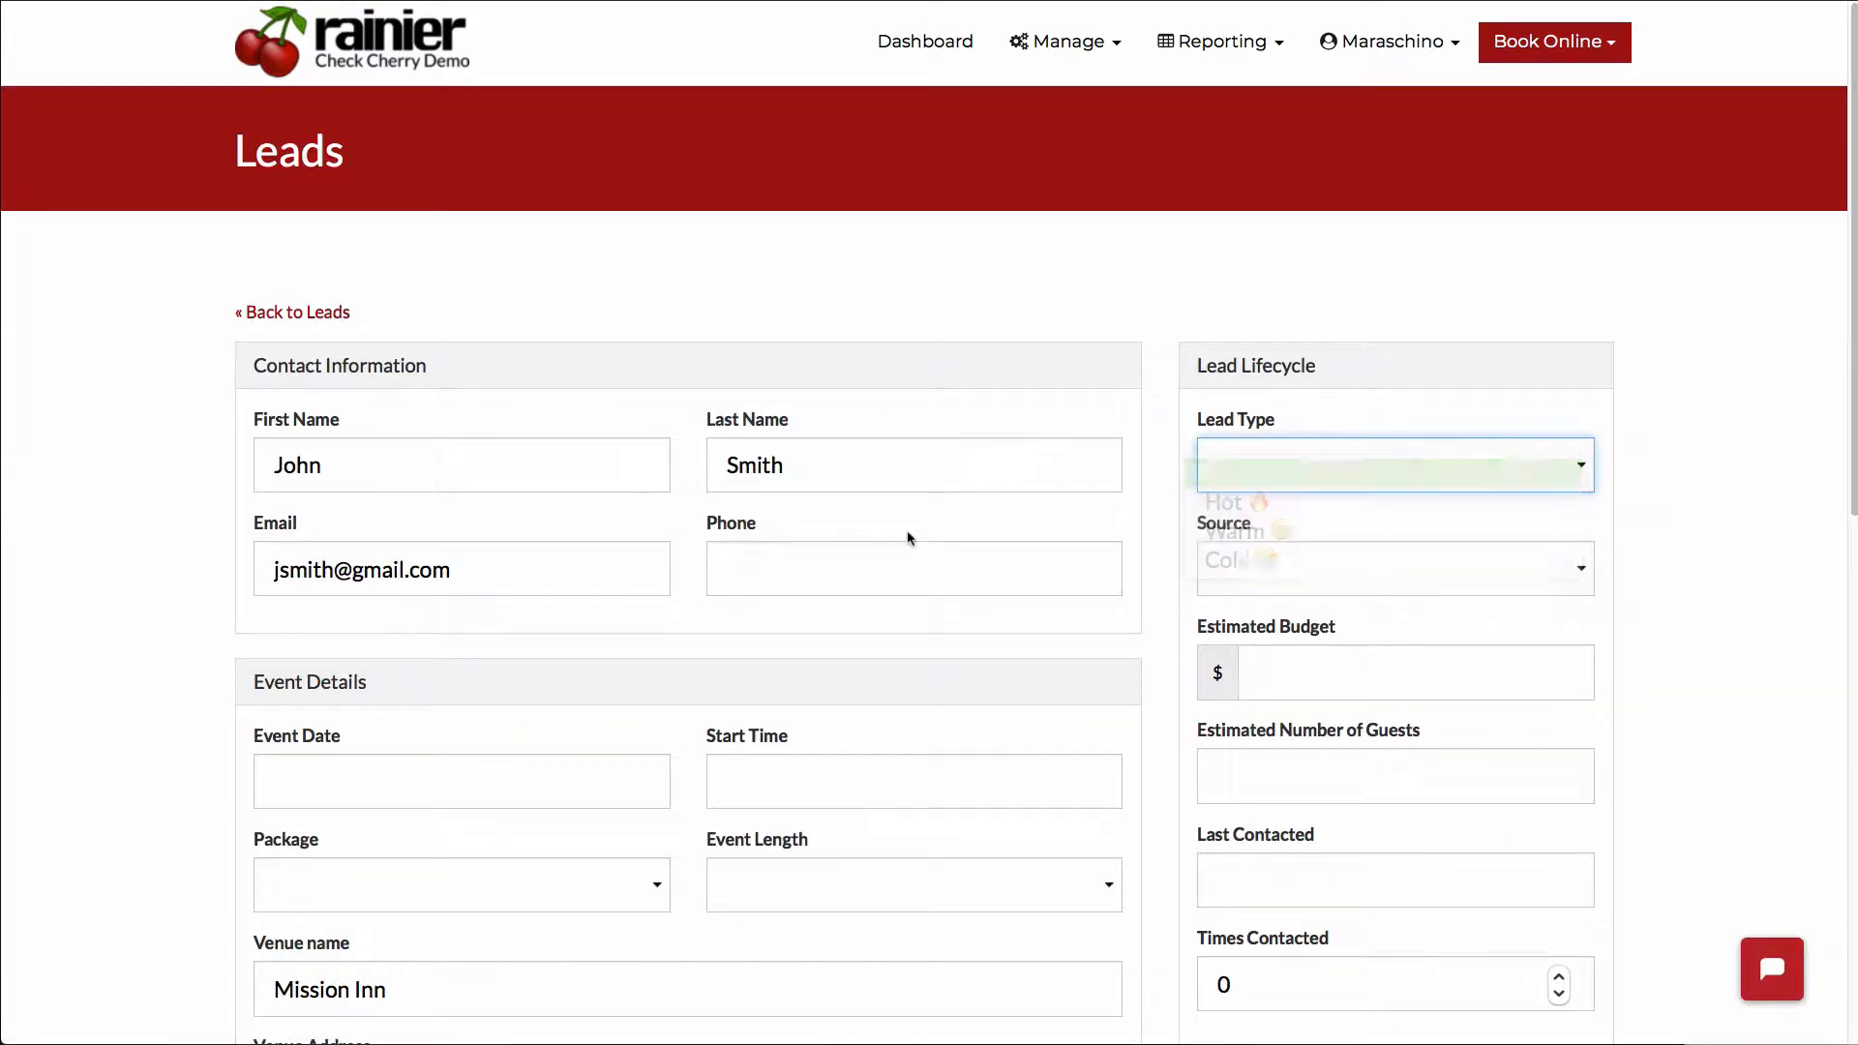
{"action": "left_click", "coordinate": [868, 569]}
{"action": "type", "text": "123-123-1234"}
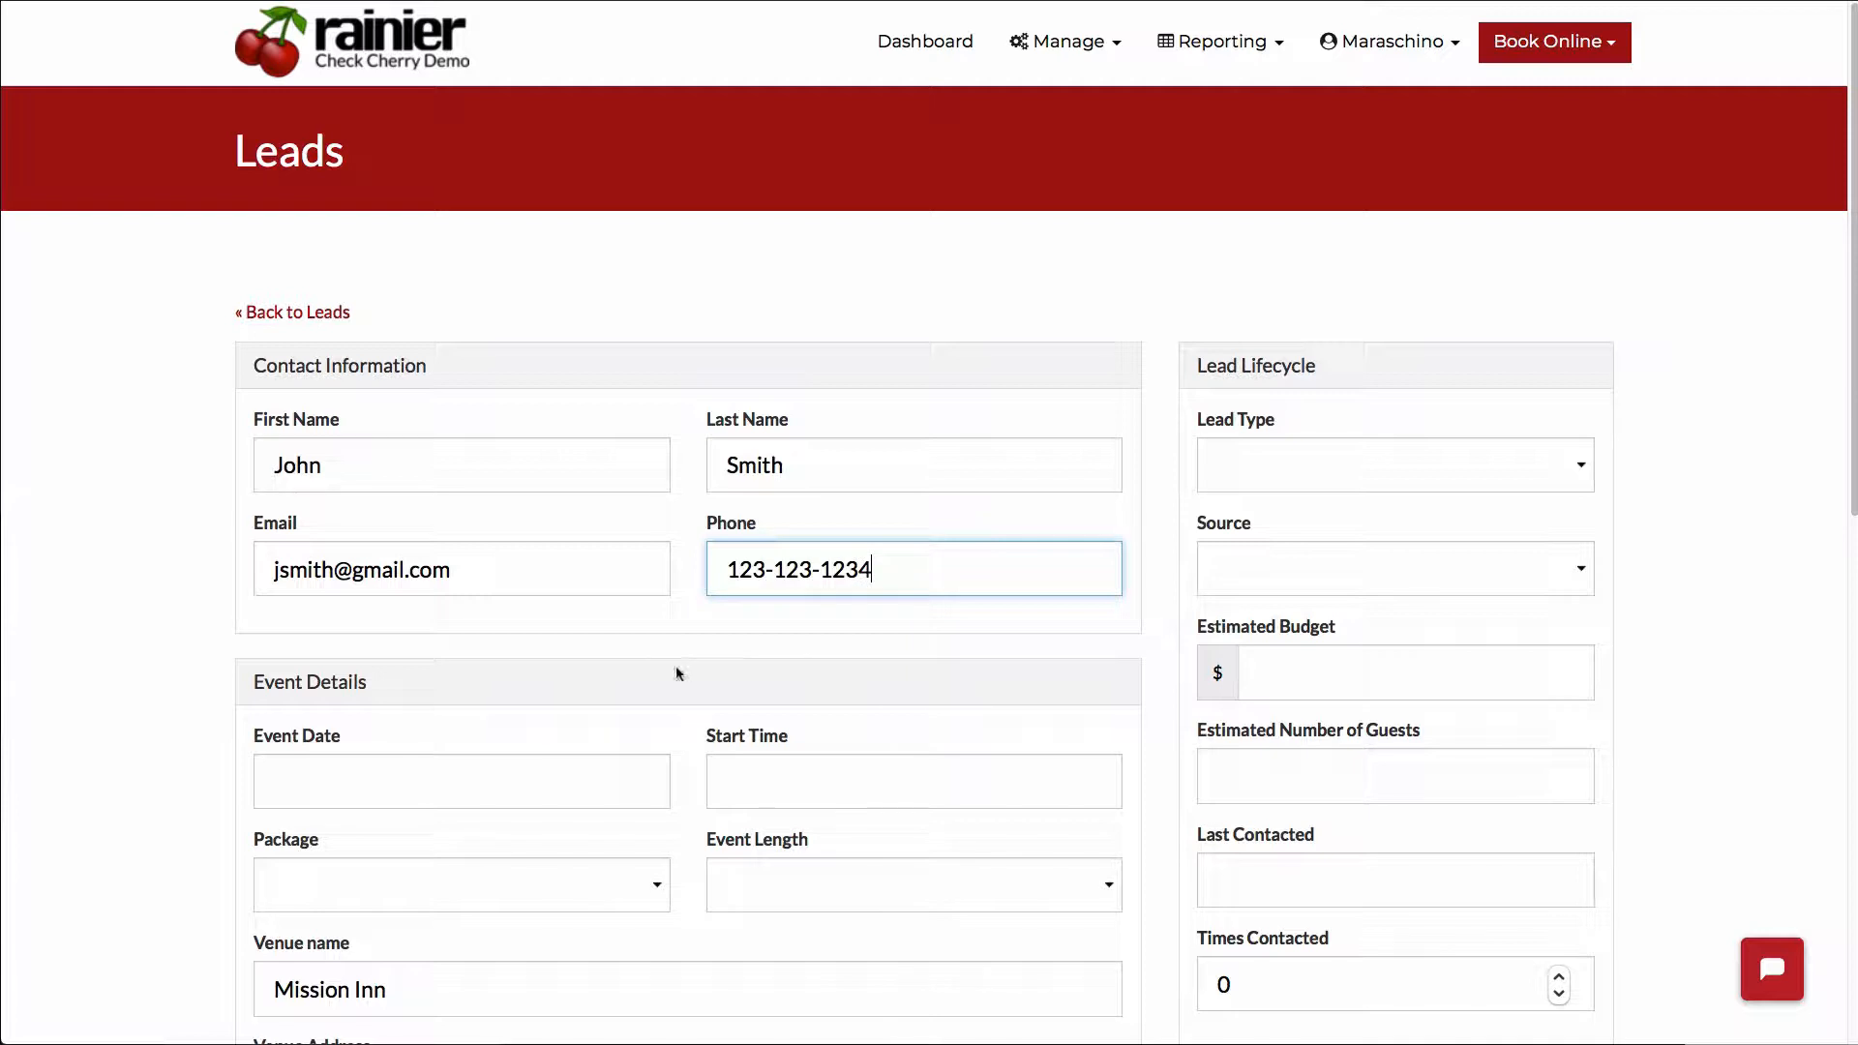
{"action": "scroll", "coordinate": [641, 667], "scroll_direction": "down", "scroll_amount": 2}
{"action": "scroll", "coordinate": [641, 670], "scroll_direction": "down", "scroll_amount": 5}
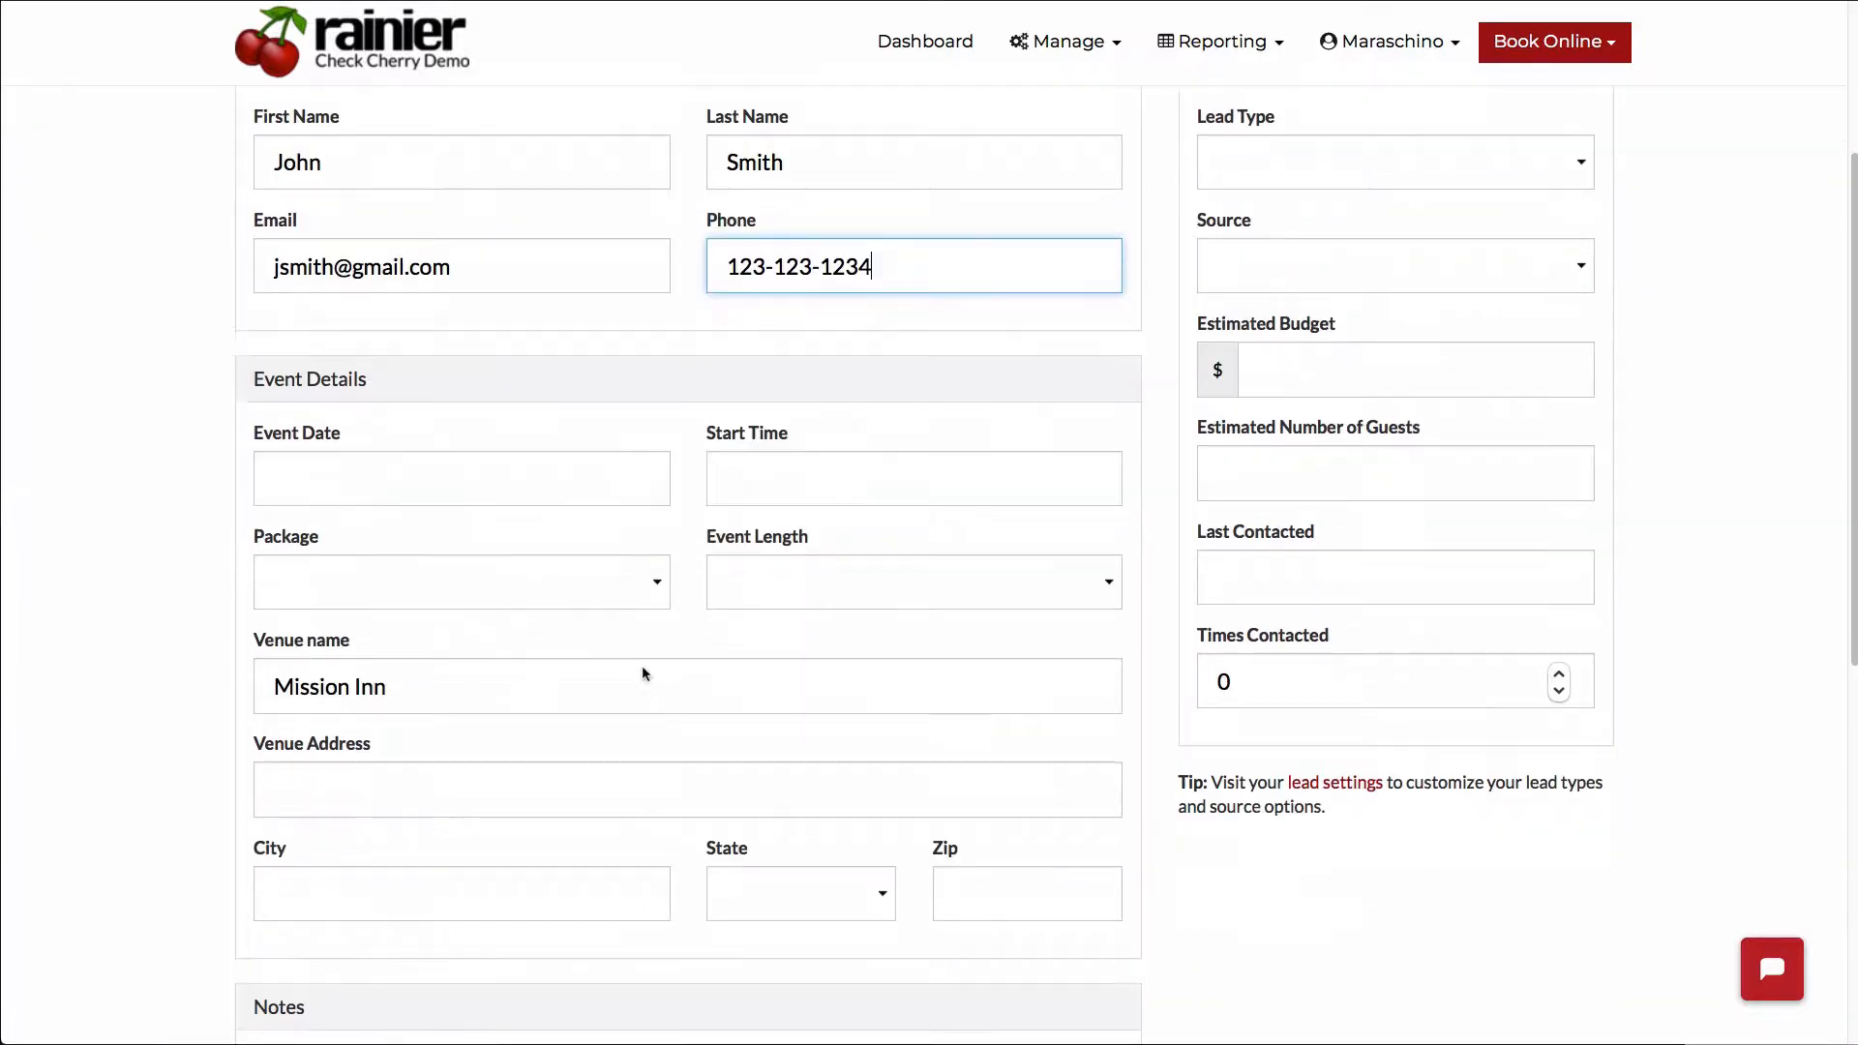
{"action": "left_click", "coordinate": [662, 894]}
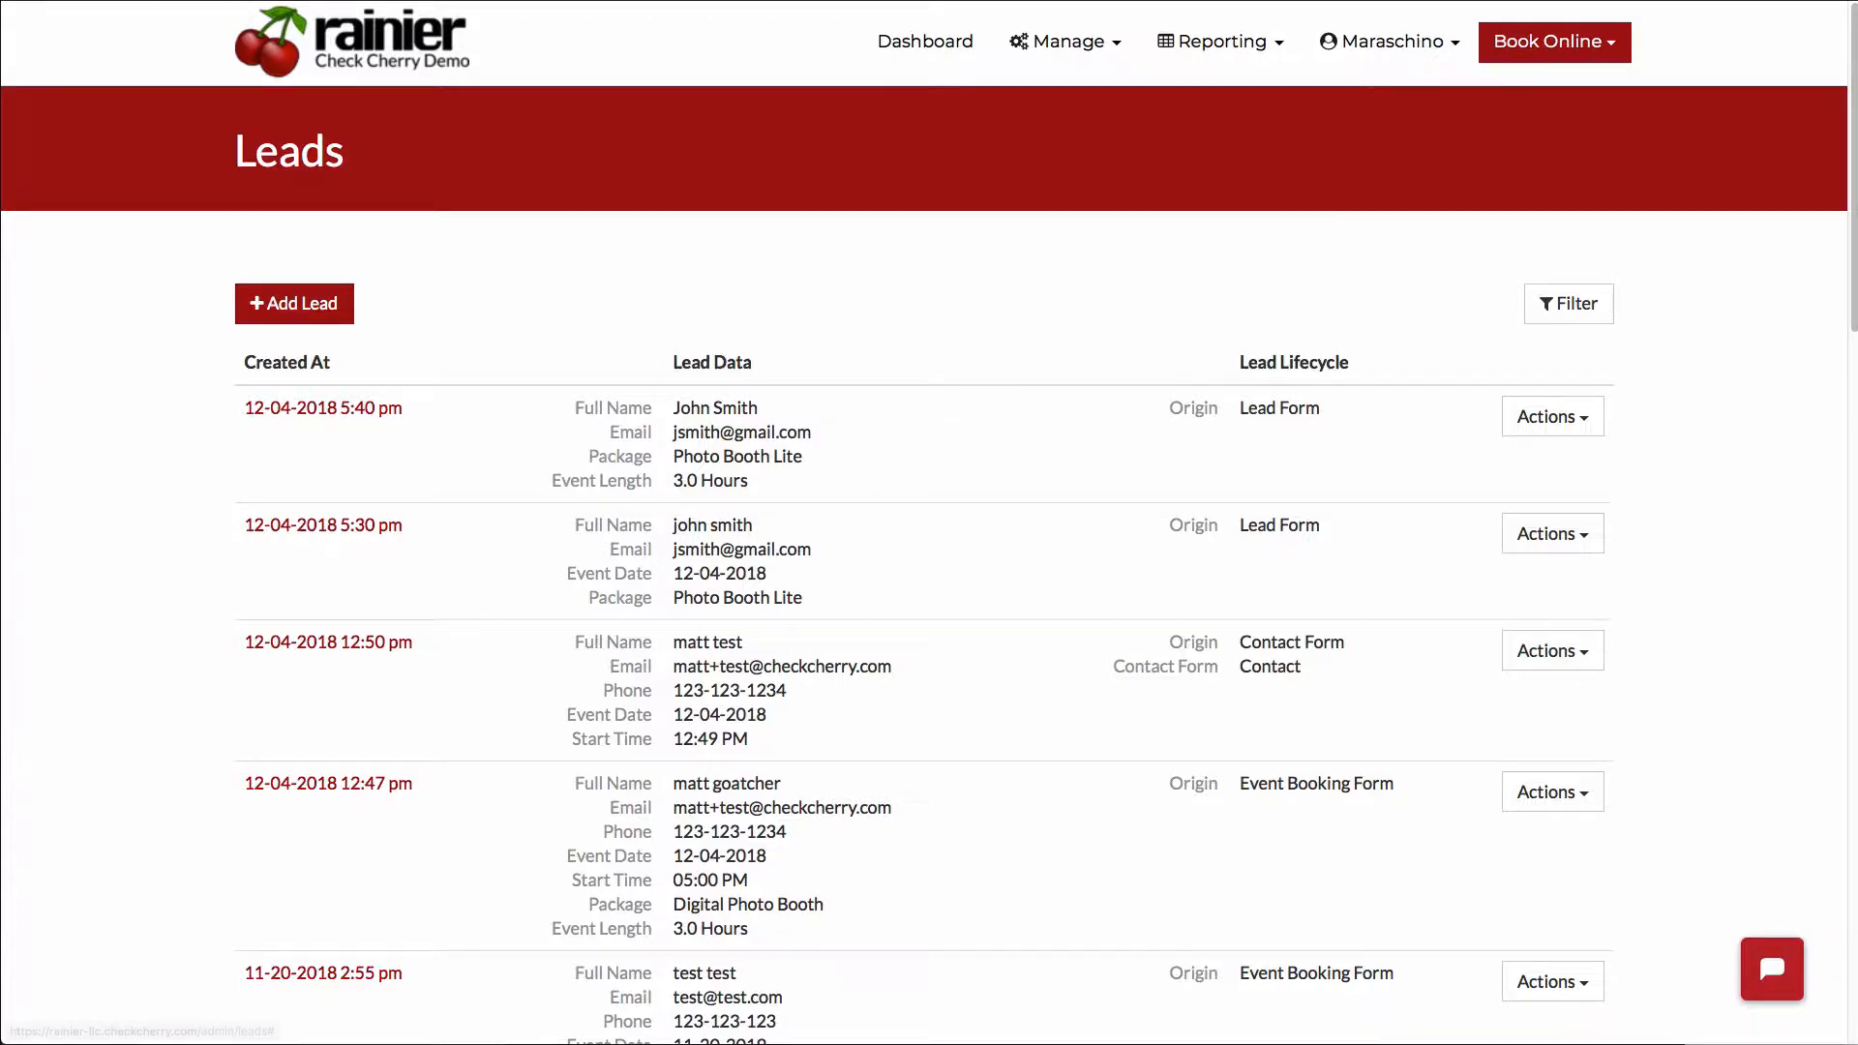
- Switch to the public booking site and choose the Digital Photo Booth package in the Photobooth category
{"action": "left_click", "coordinate": [1464, 1]}
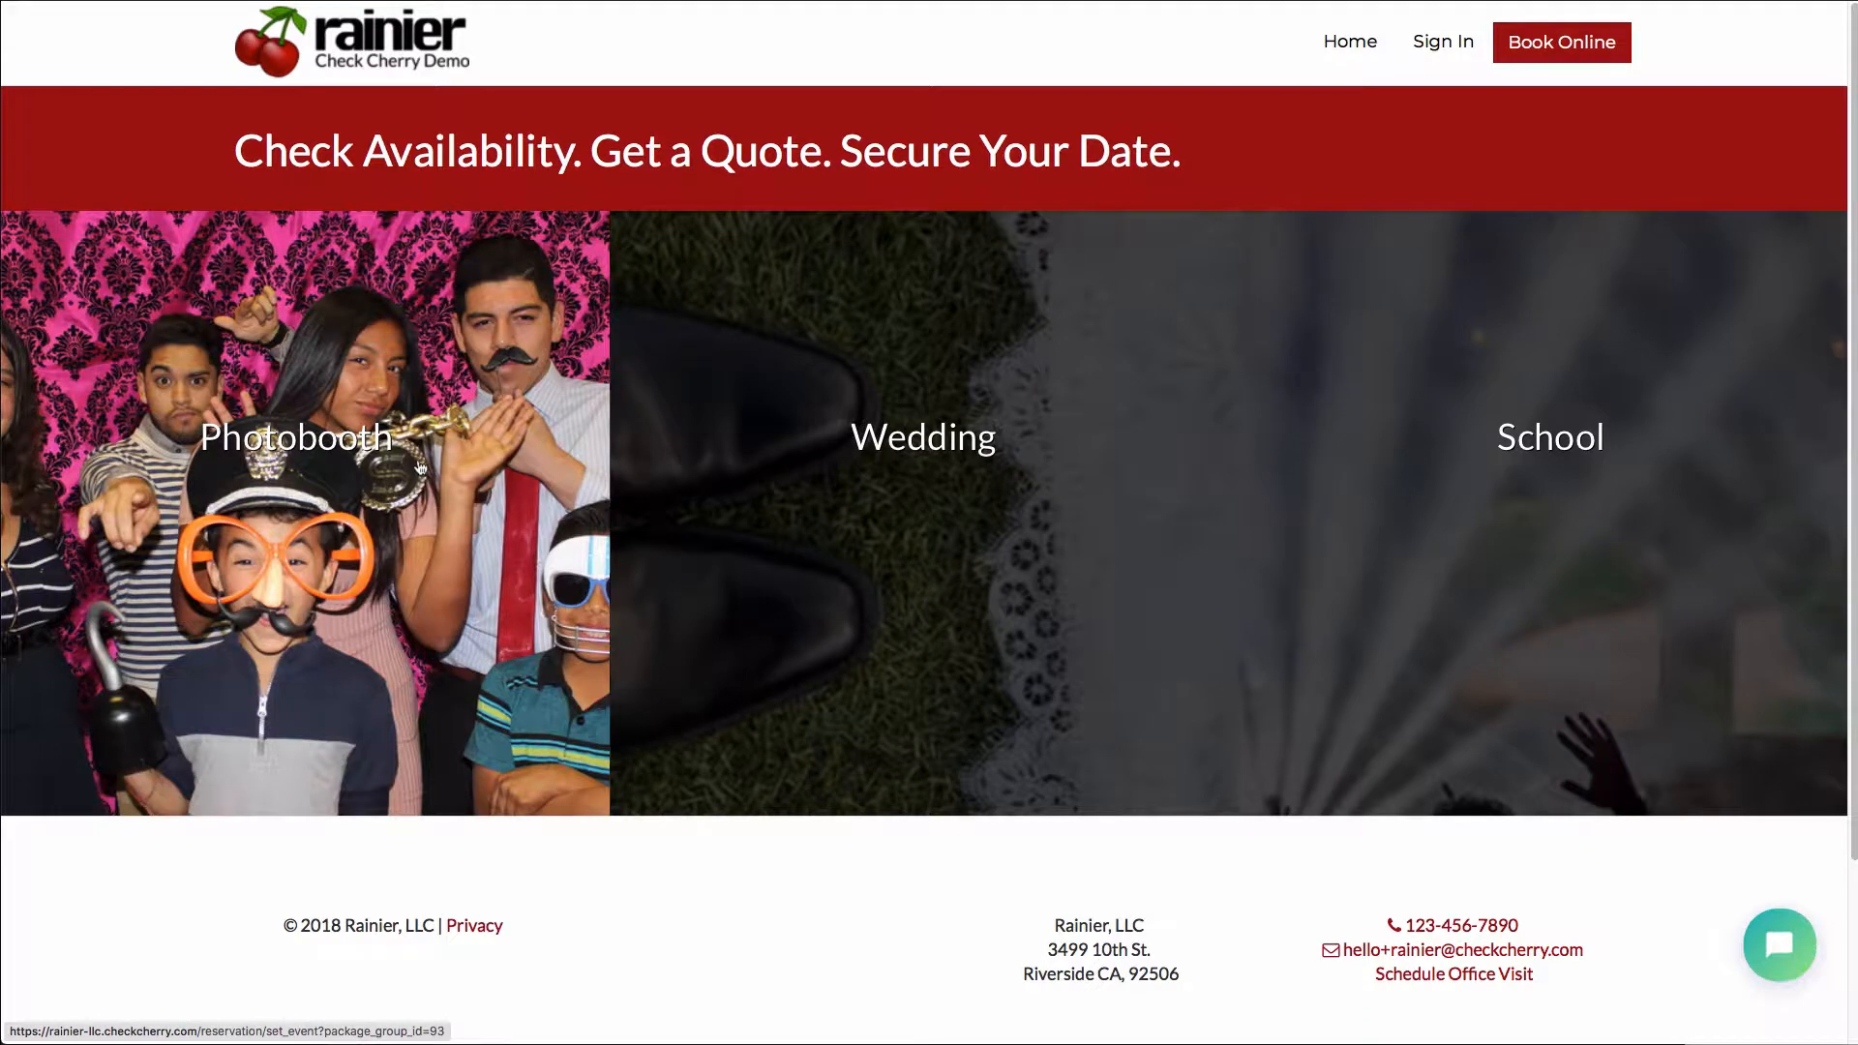
{"action": "left_click", "coordinate": [419, 468]}
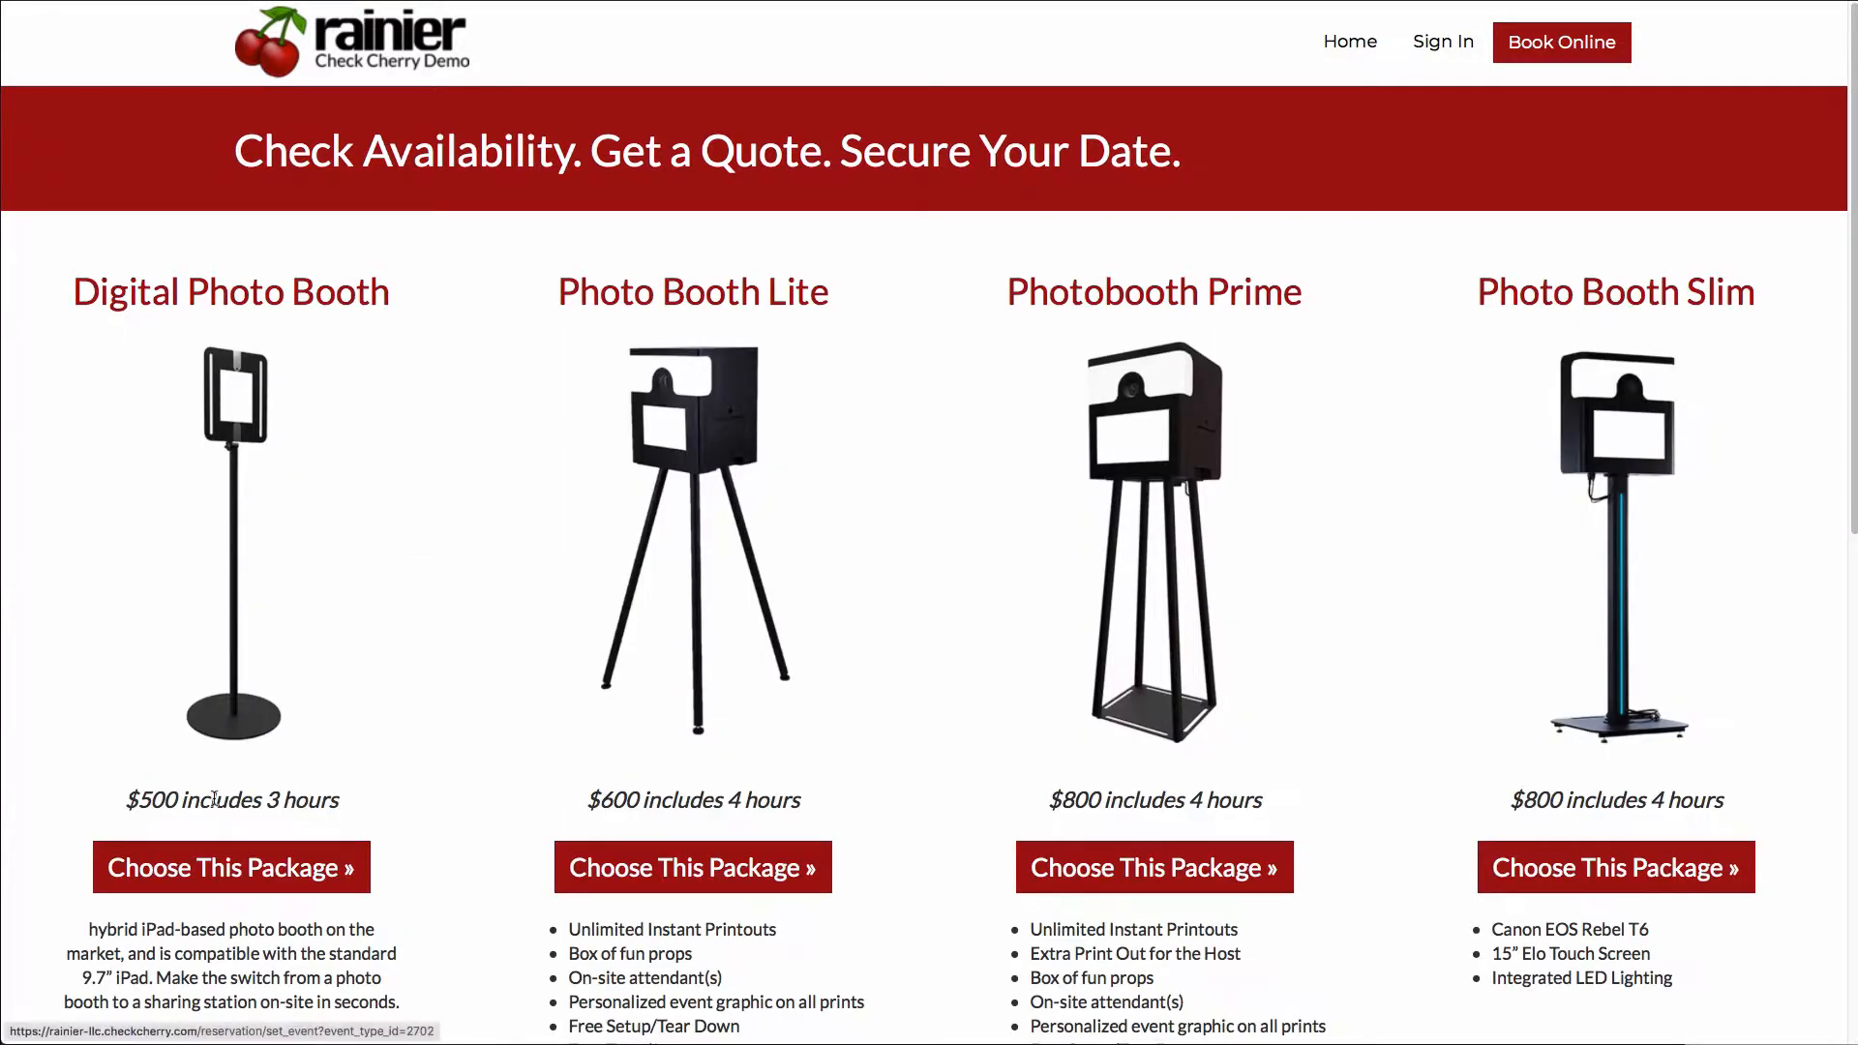
{"action": "left_click", "coordinate": [211, 866]}
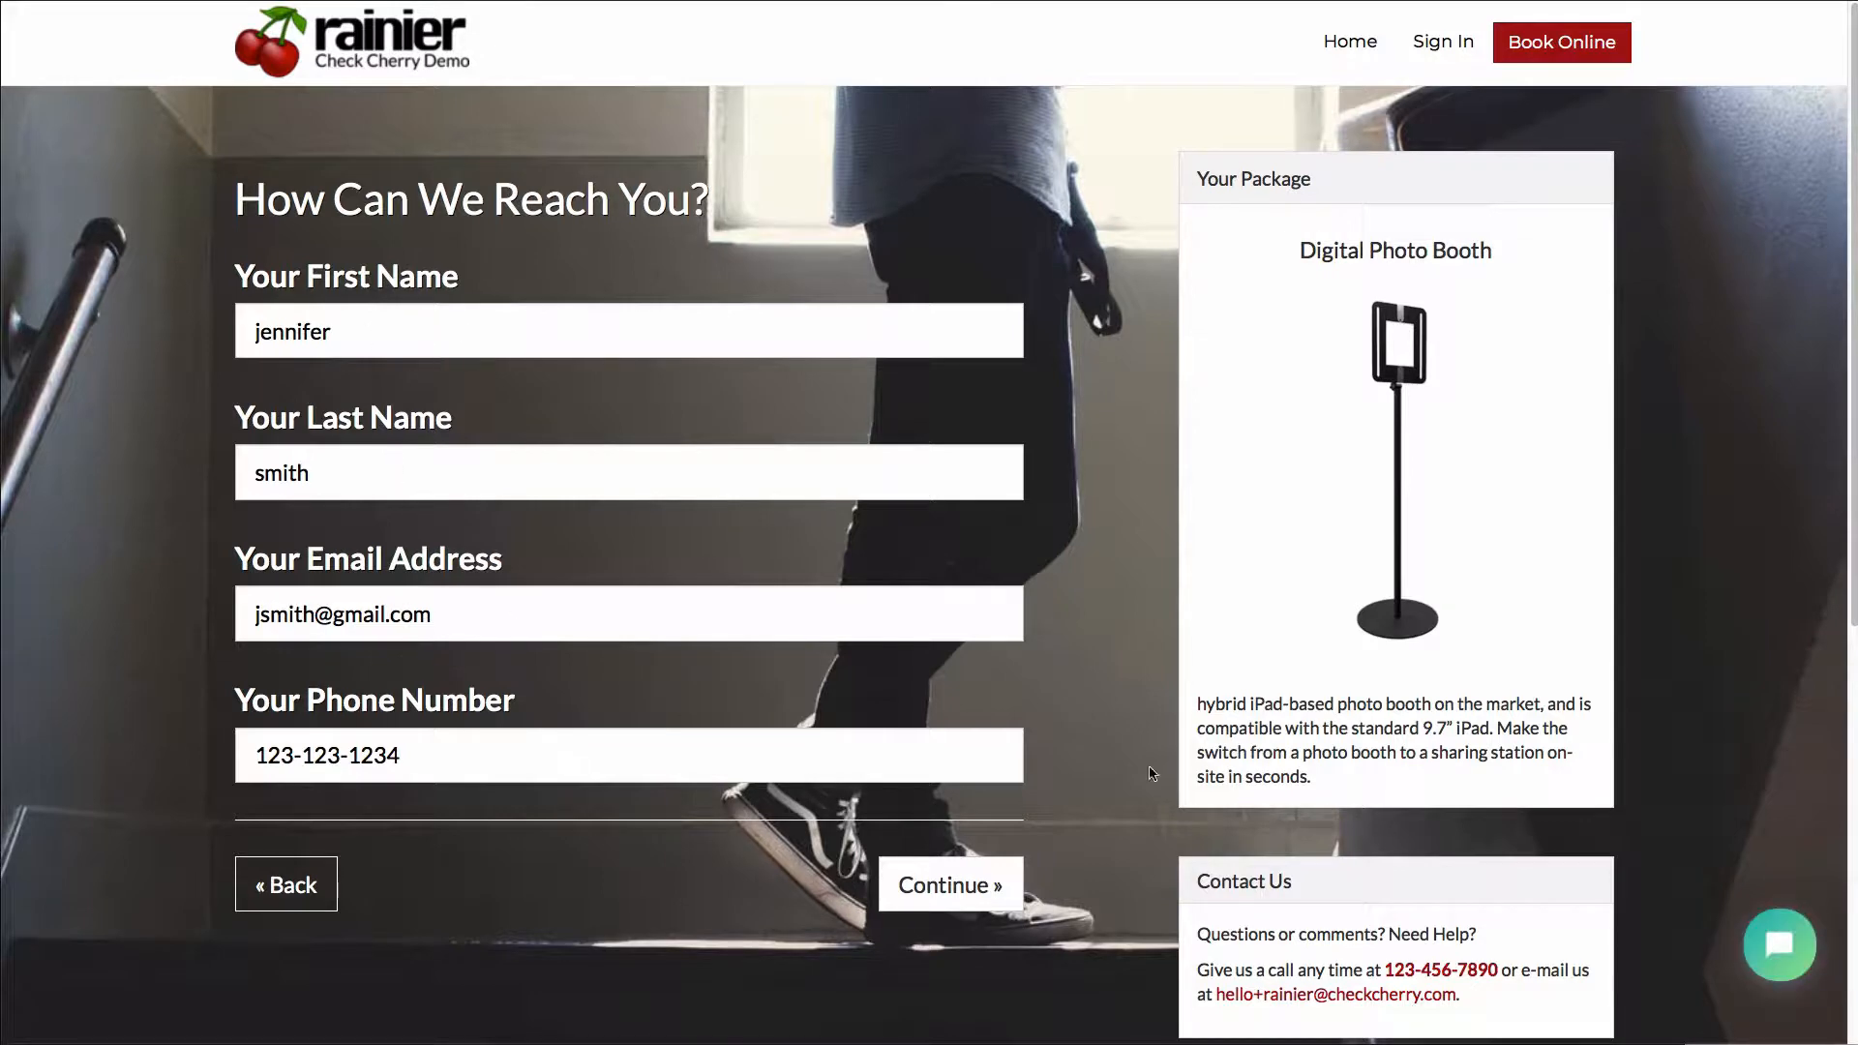
{"action": "scroll", "coordinate": [1153, 774], "scroll_direction": "down", "scroll_amount": 2}
{"action": "scroll", "coordinate": [1154, 735], "scroll_direction": "up", "scroll_amount": 2}
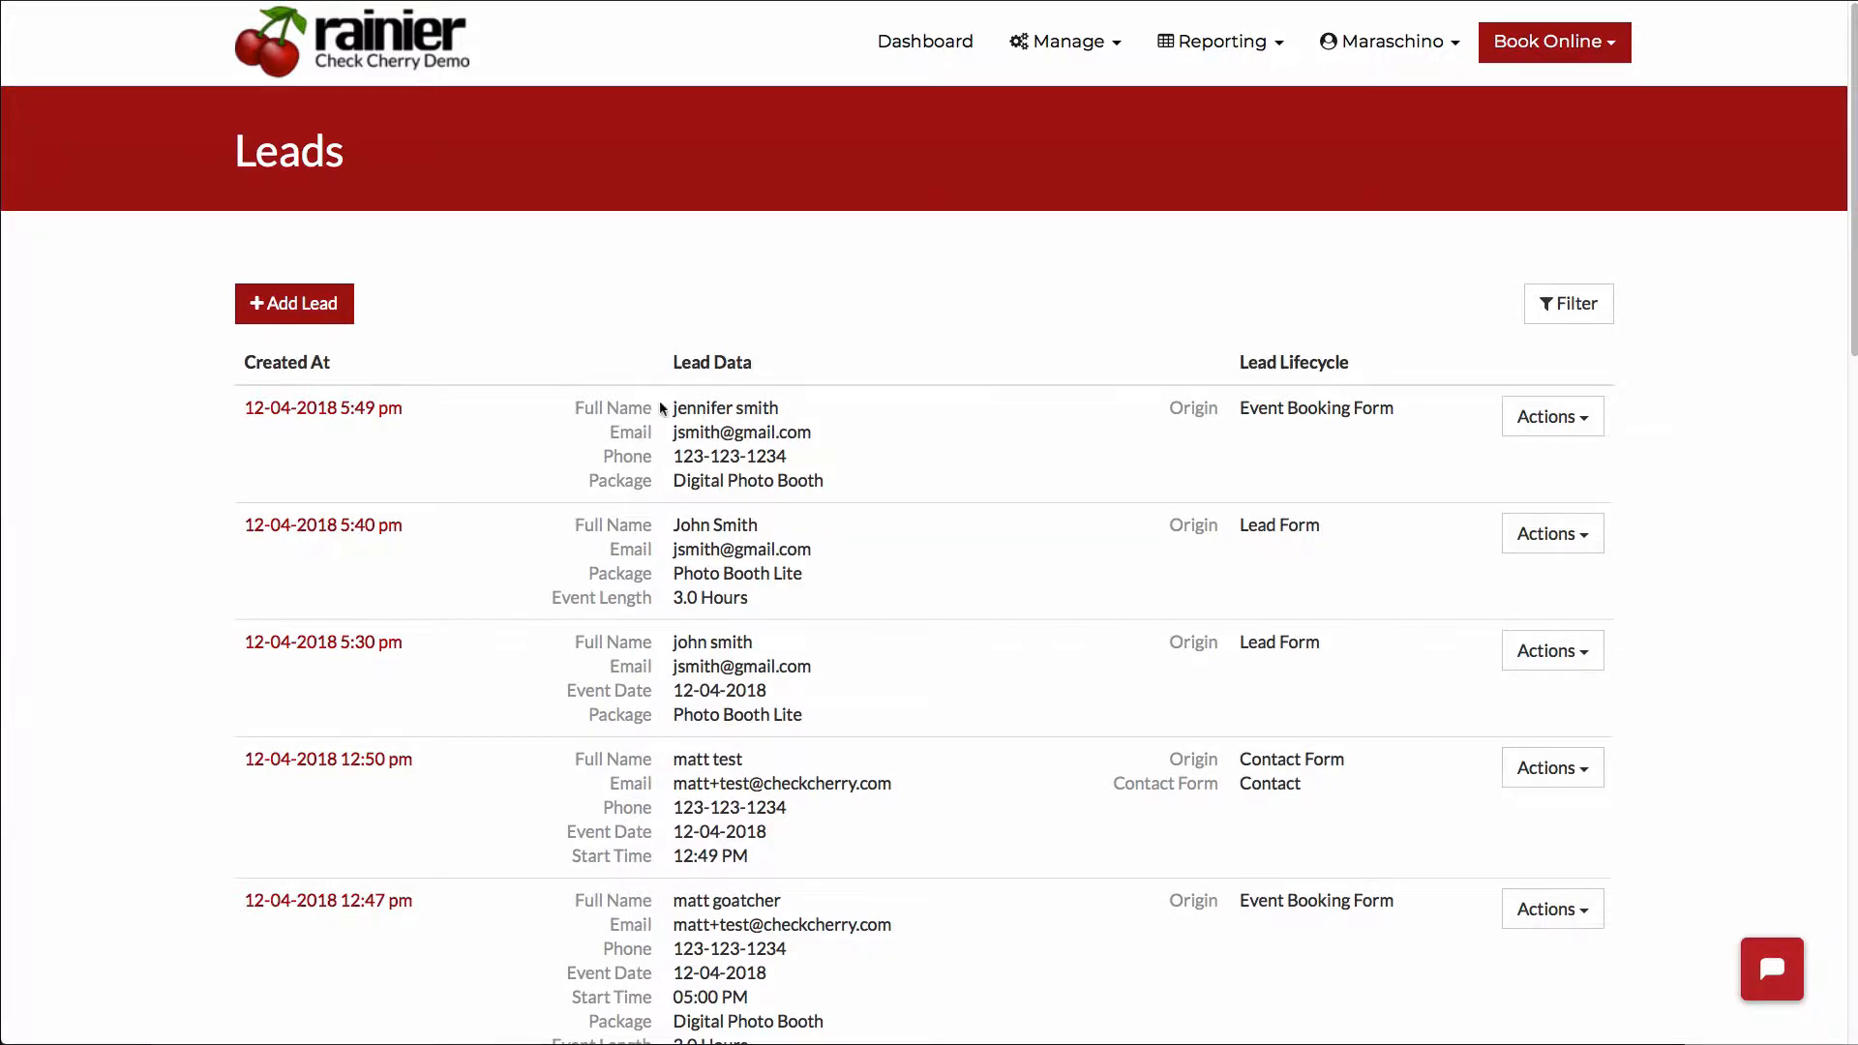
- Examine the newest lead's full name and compare the Origin entries of the two most recent leads
{"action": "left_click_drag", "start_coordinate": [809, 410], "coordinate": [676, 407]}
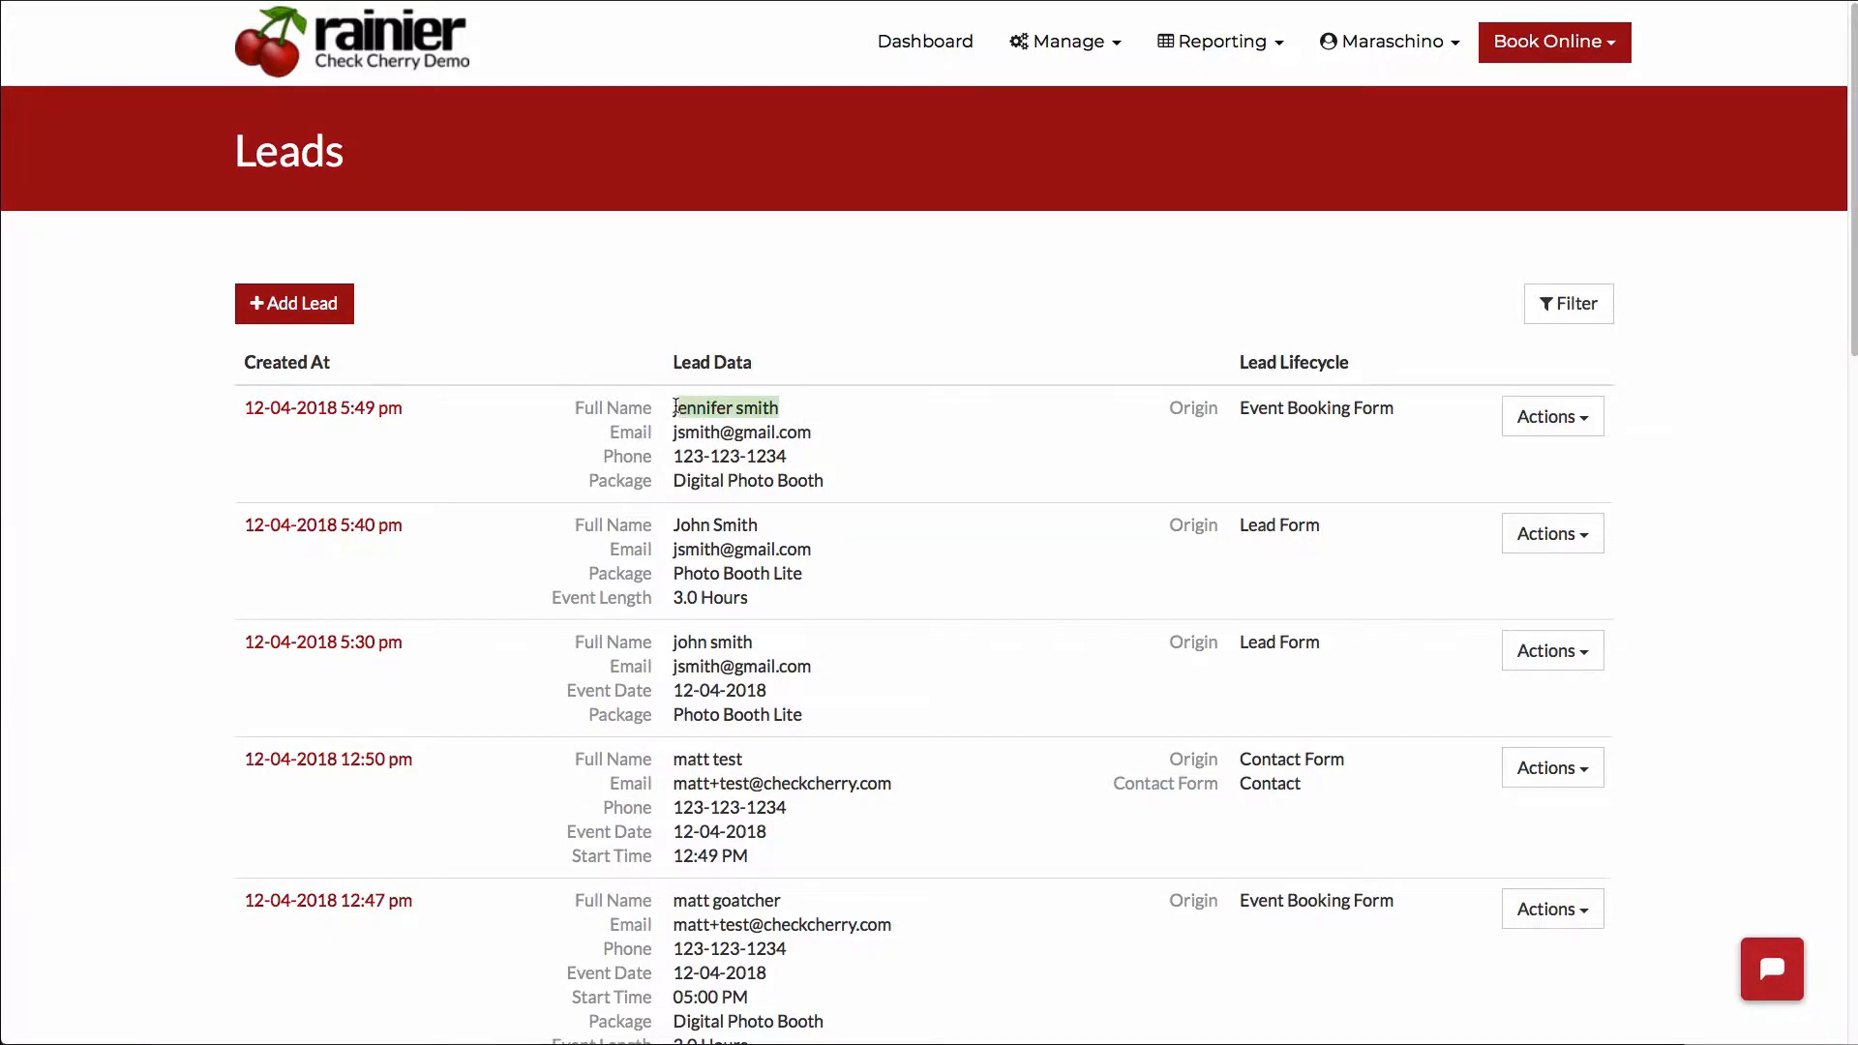
{"action": "left_click_drag", "start_coordinate": [1242, 406], "coordinate": [1379, 408]}
{"action": "left_click", "coordinate": [1200, 418]}
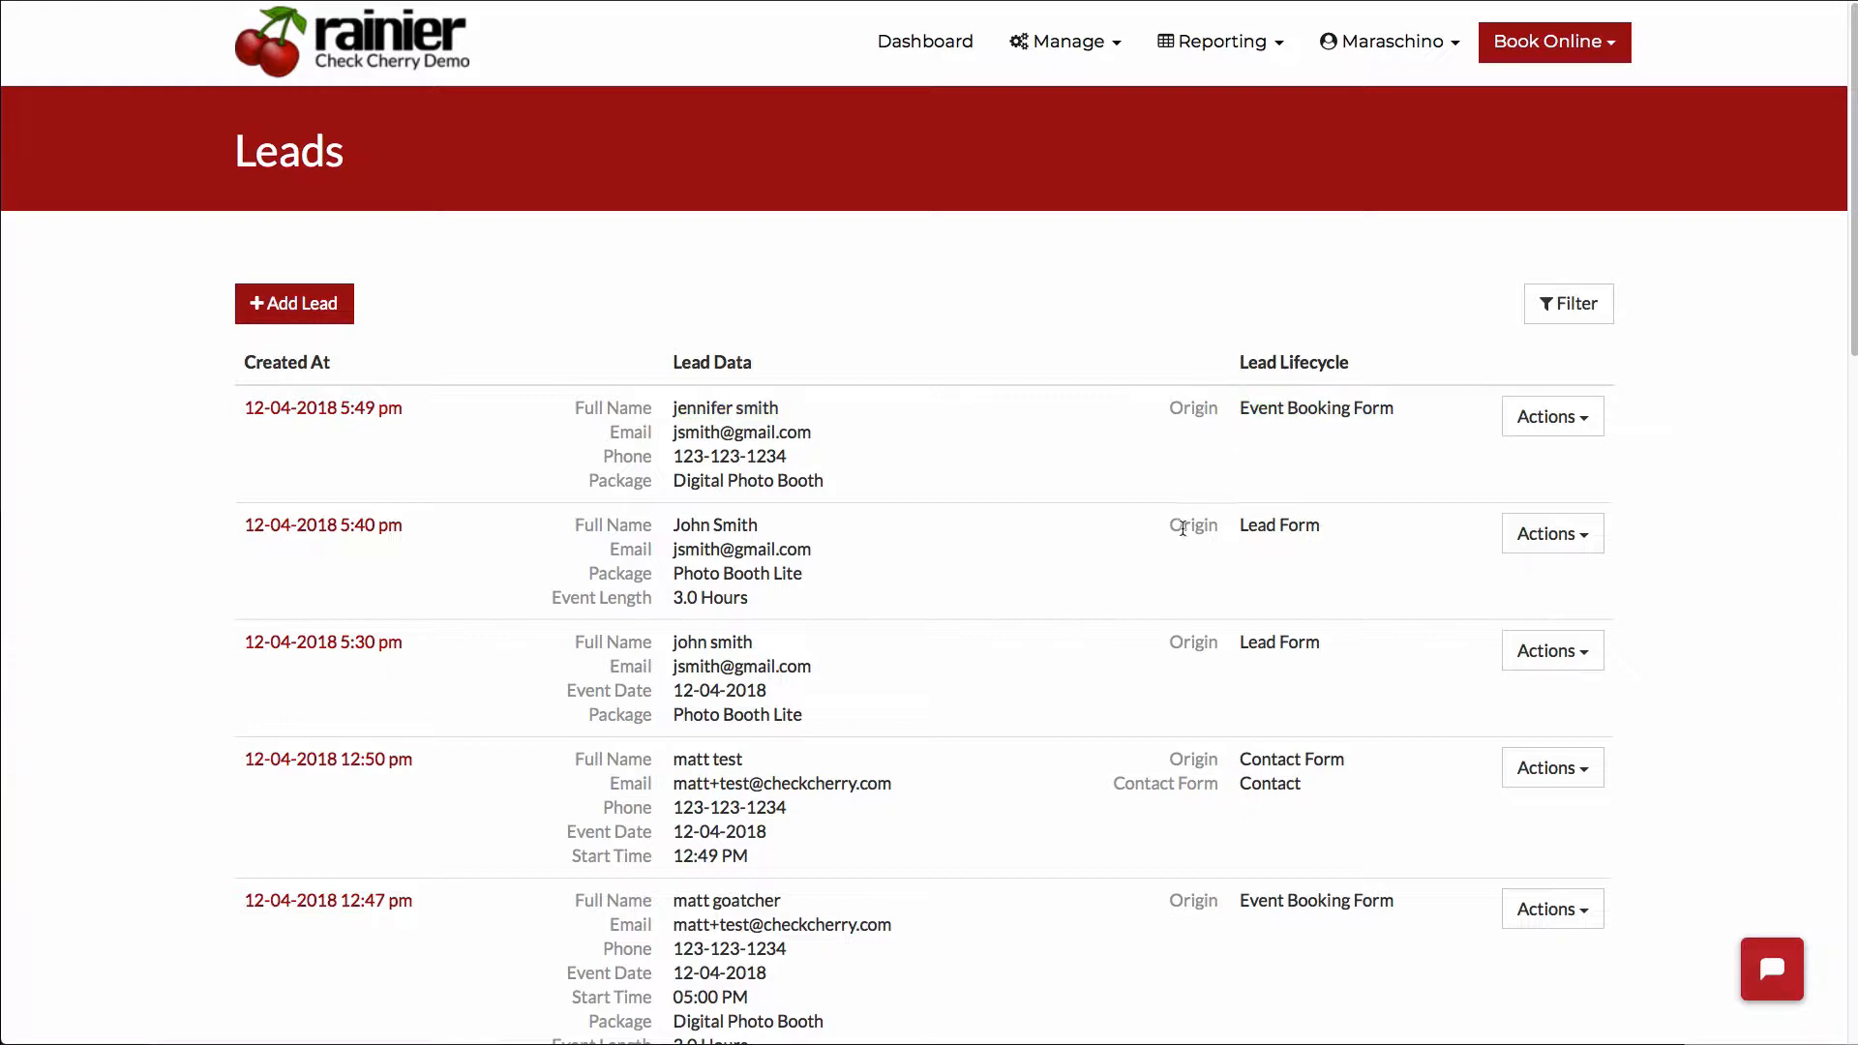
{"action": "left_click_drag", "start_coordinate": [1233, 535], "coordinate": [1321, 530]}
{"action": "left_click", "coordinate": [1315, 530]}
{"action": "mouse_move", "coordinate": [1228, 411]}
{"action": "left_mouse_down"}
{"action": "mouse_move", "coordinate": [1394, 408]}
{"action": "mouse_move", "coordinate": [1235, 410]}
{"action": "left_mouse_up"}
{"action": "left_click", "coordinate": [1394, 407]}
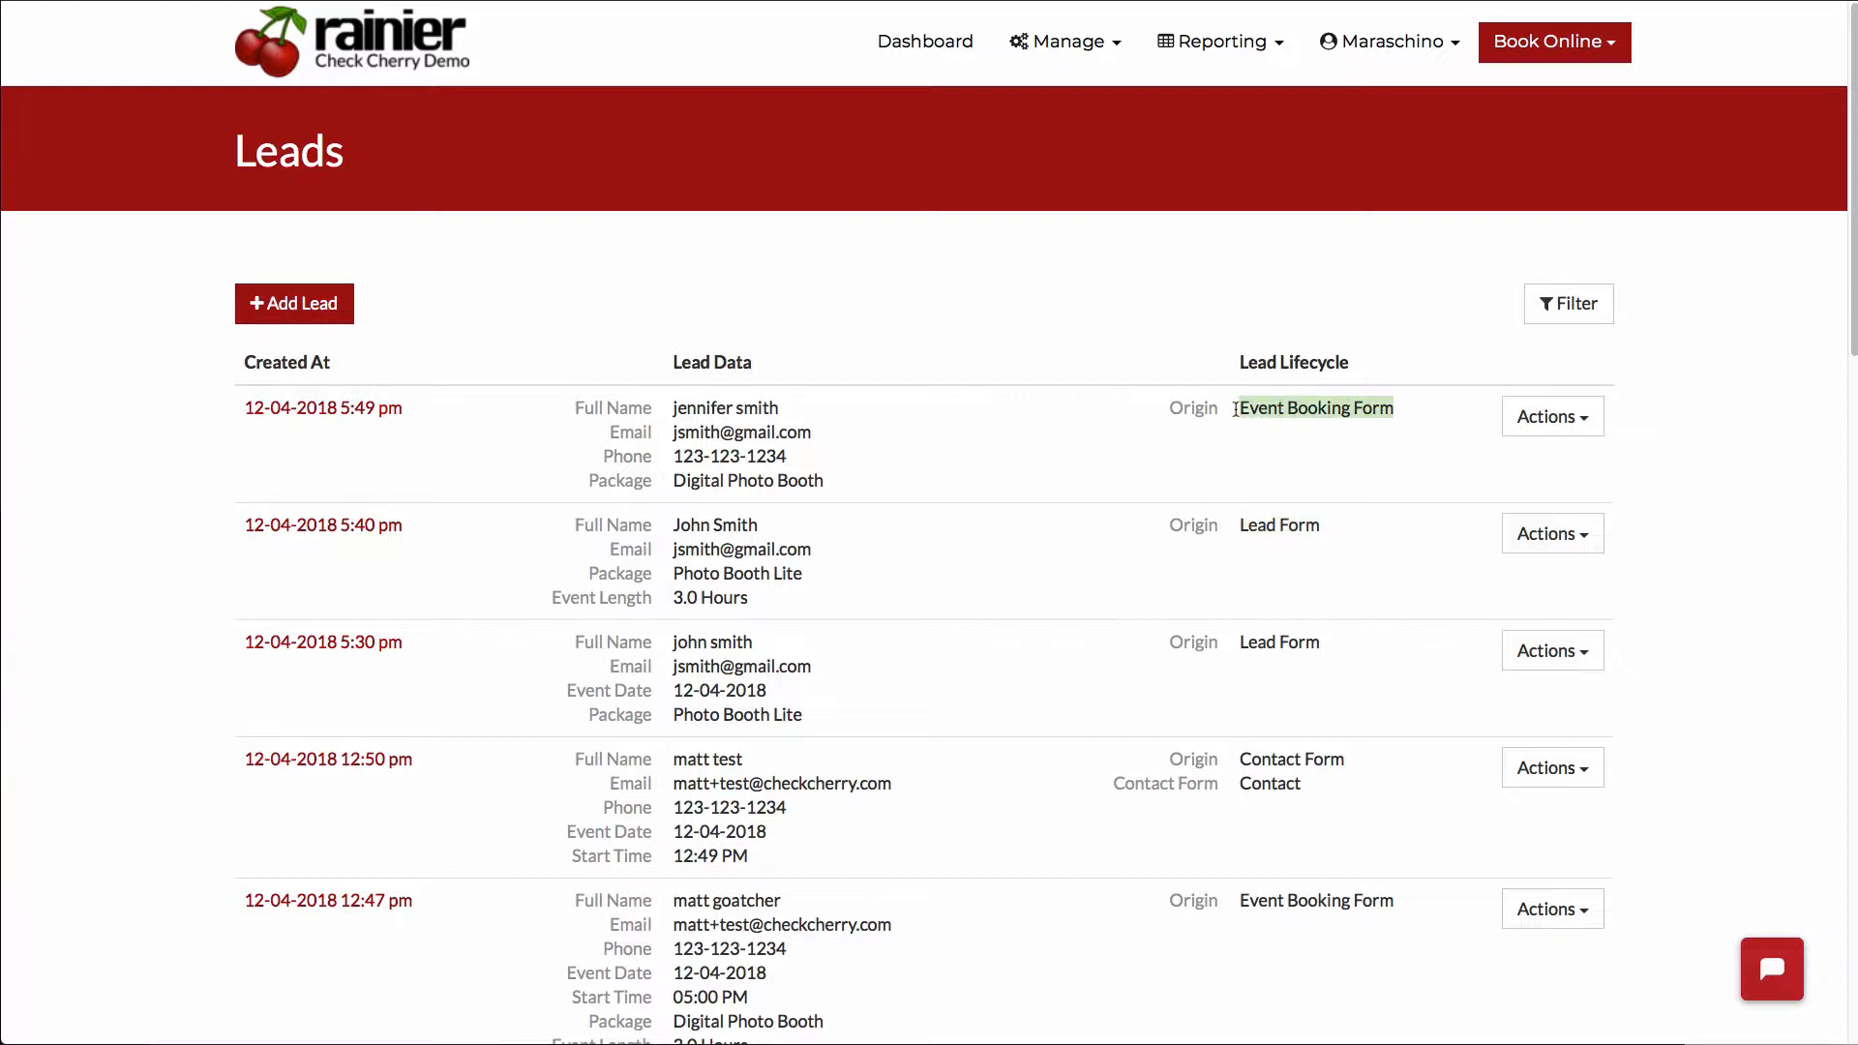
{"action": "left_click", "coordinate": [1235, 410]}
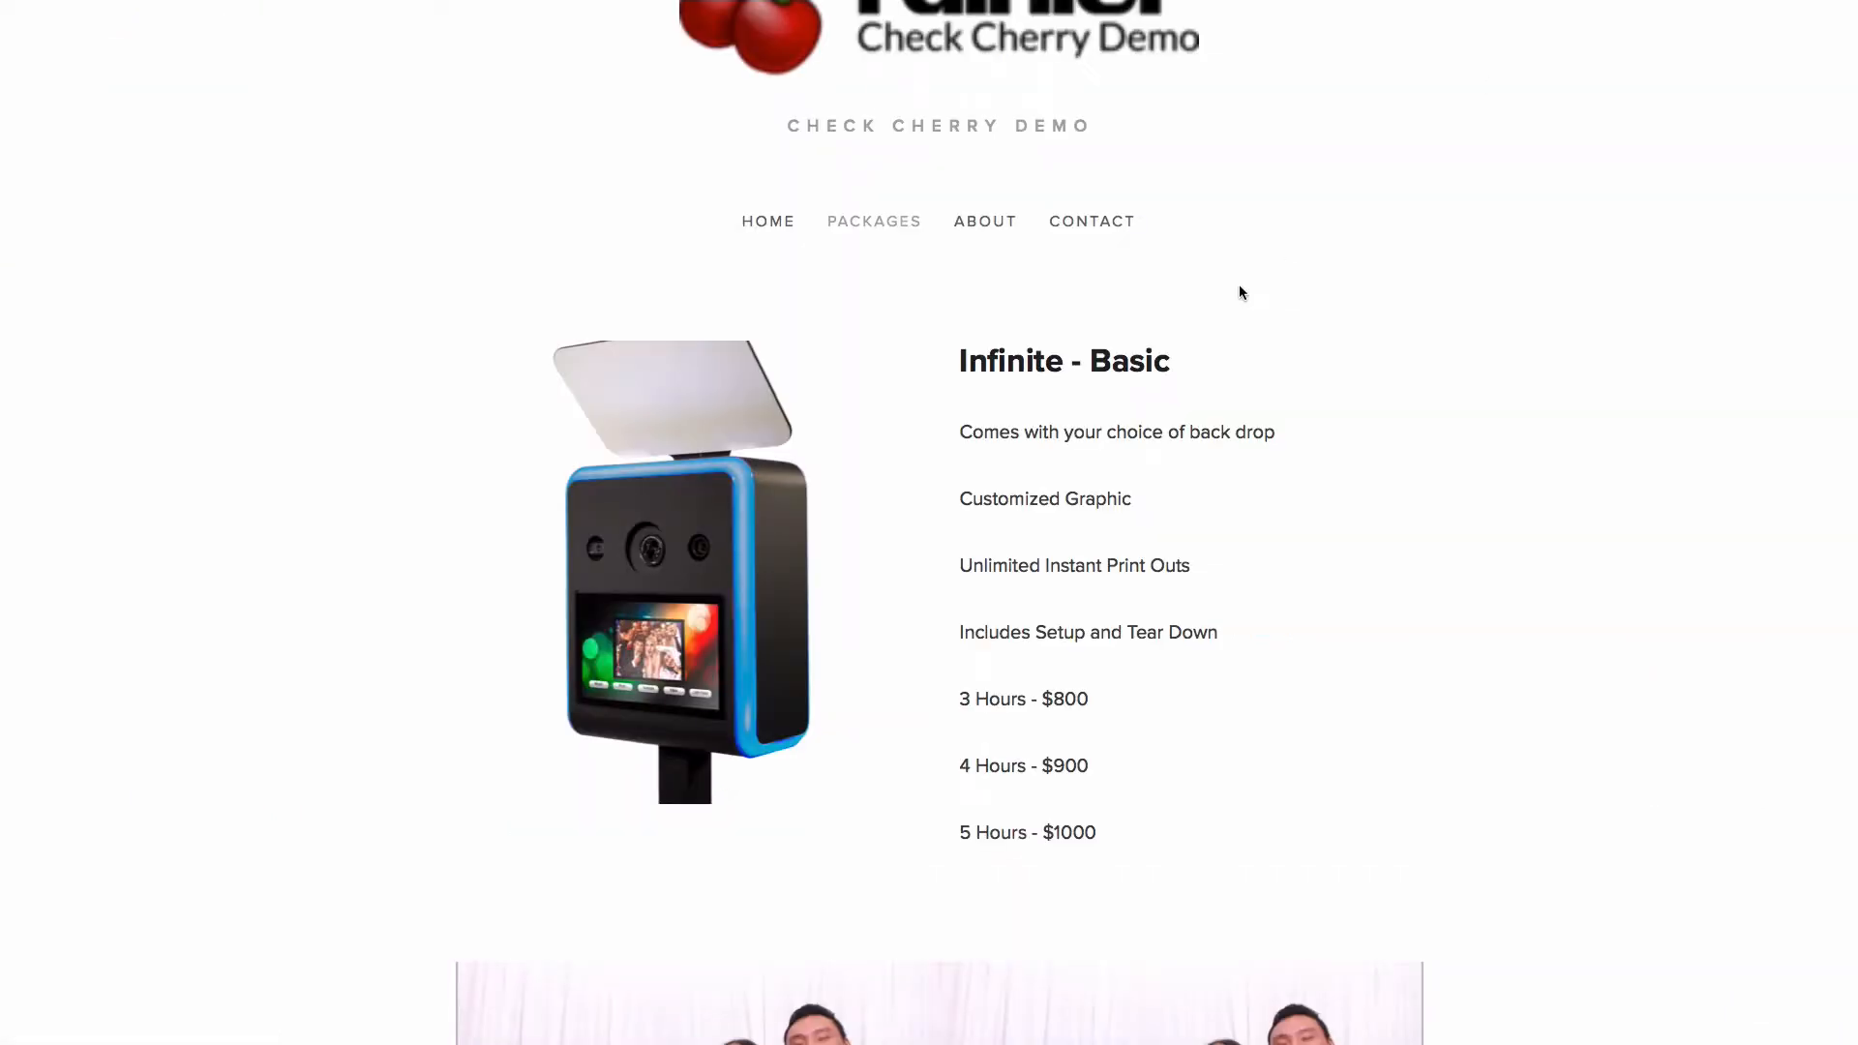
- Go through the demo website's About page to its Contact page and examine the contact form's fields
{"action": "scroll", "coordinate": [1239, 283], "scroll_direction": "up", "scroll_amount": 2}
{"action": "left_click", "coordinate": [982, 319]}
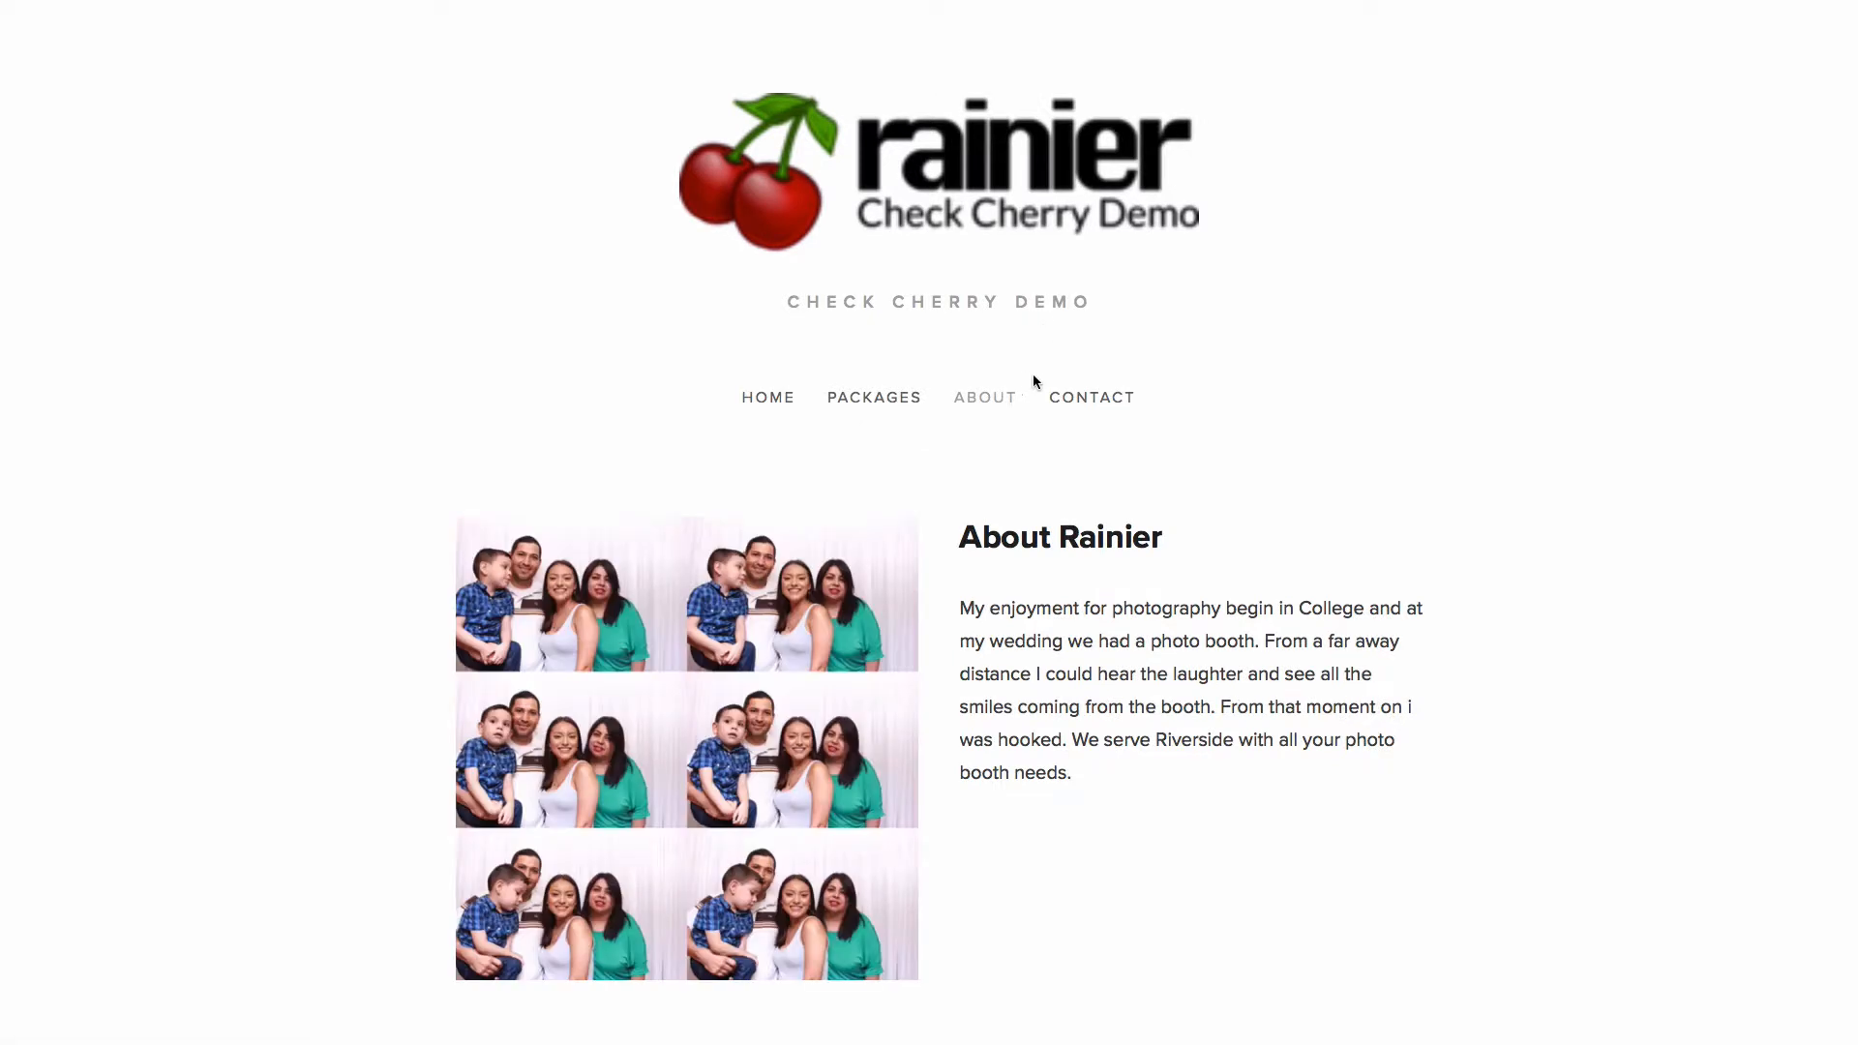
{"action": "left_click", "coordinate": [1086, 397]}
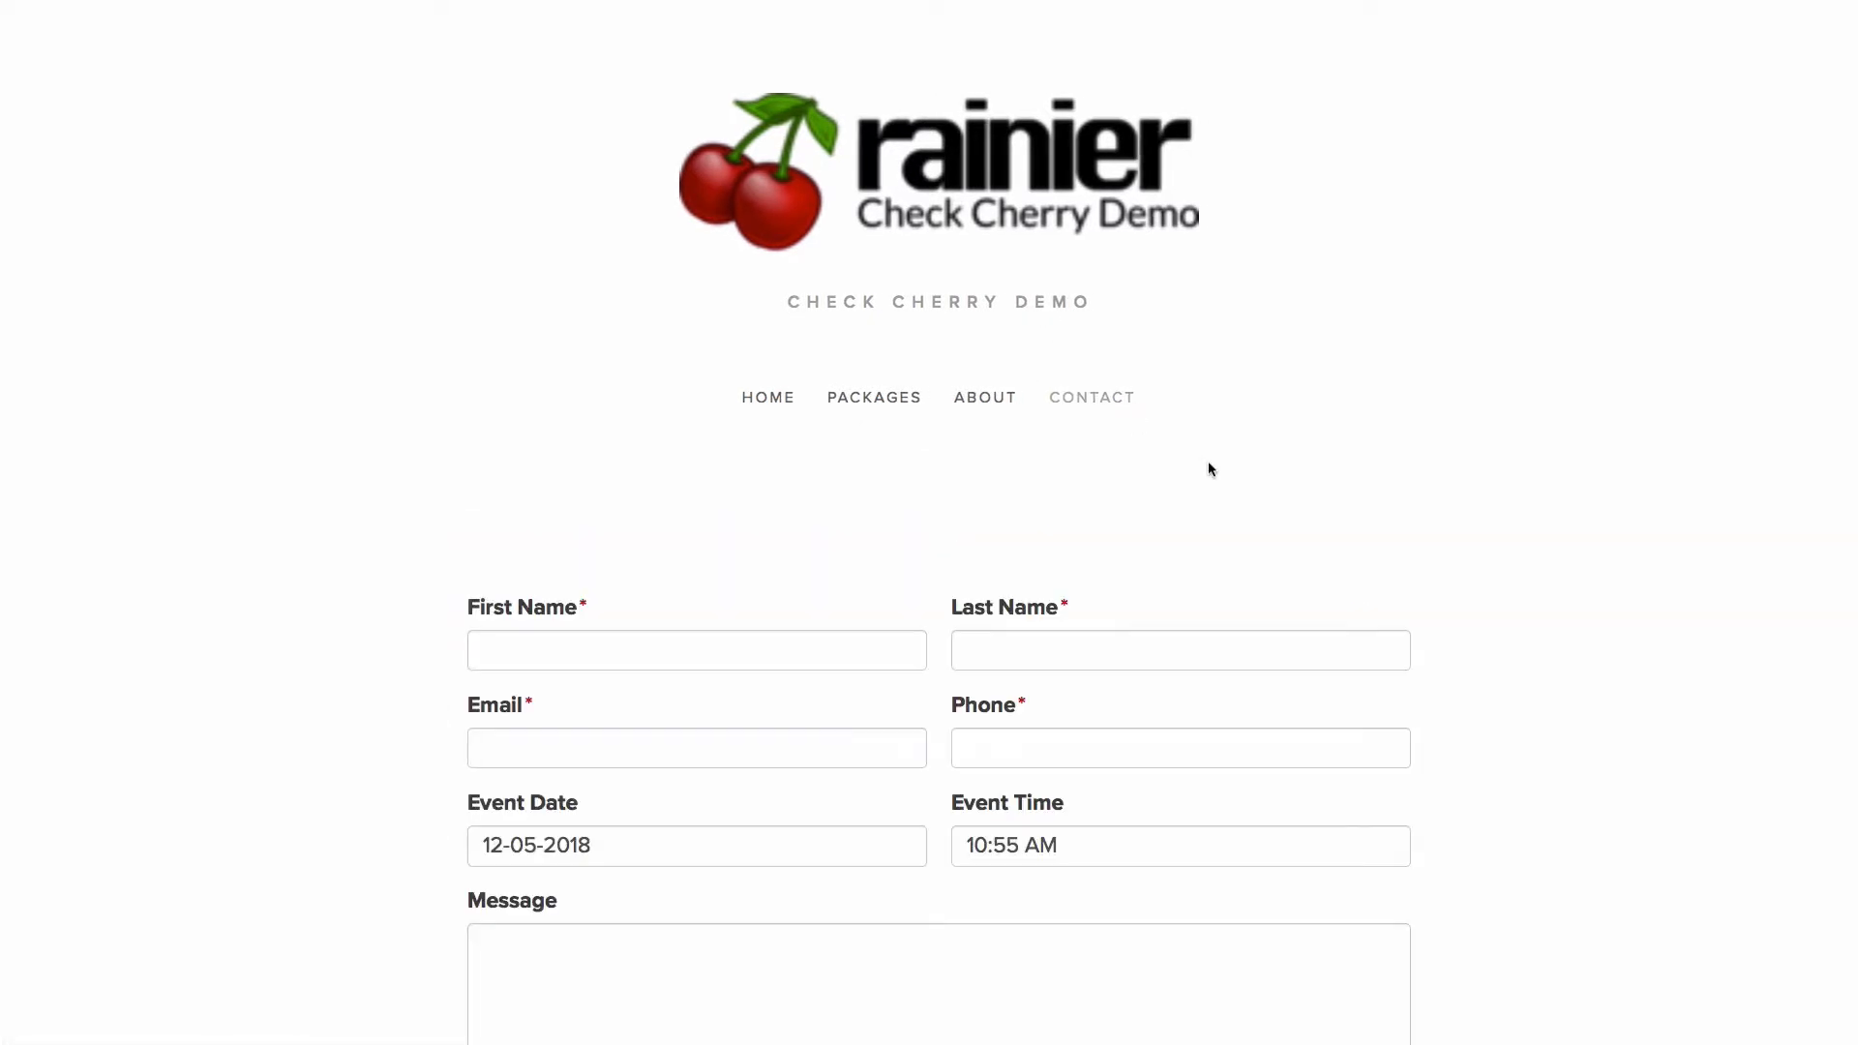
{"action": "scroll", "coordinate": [1208, 469], "scroll_direction": "down", "scroll_amount": 3}
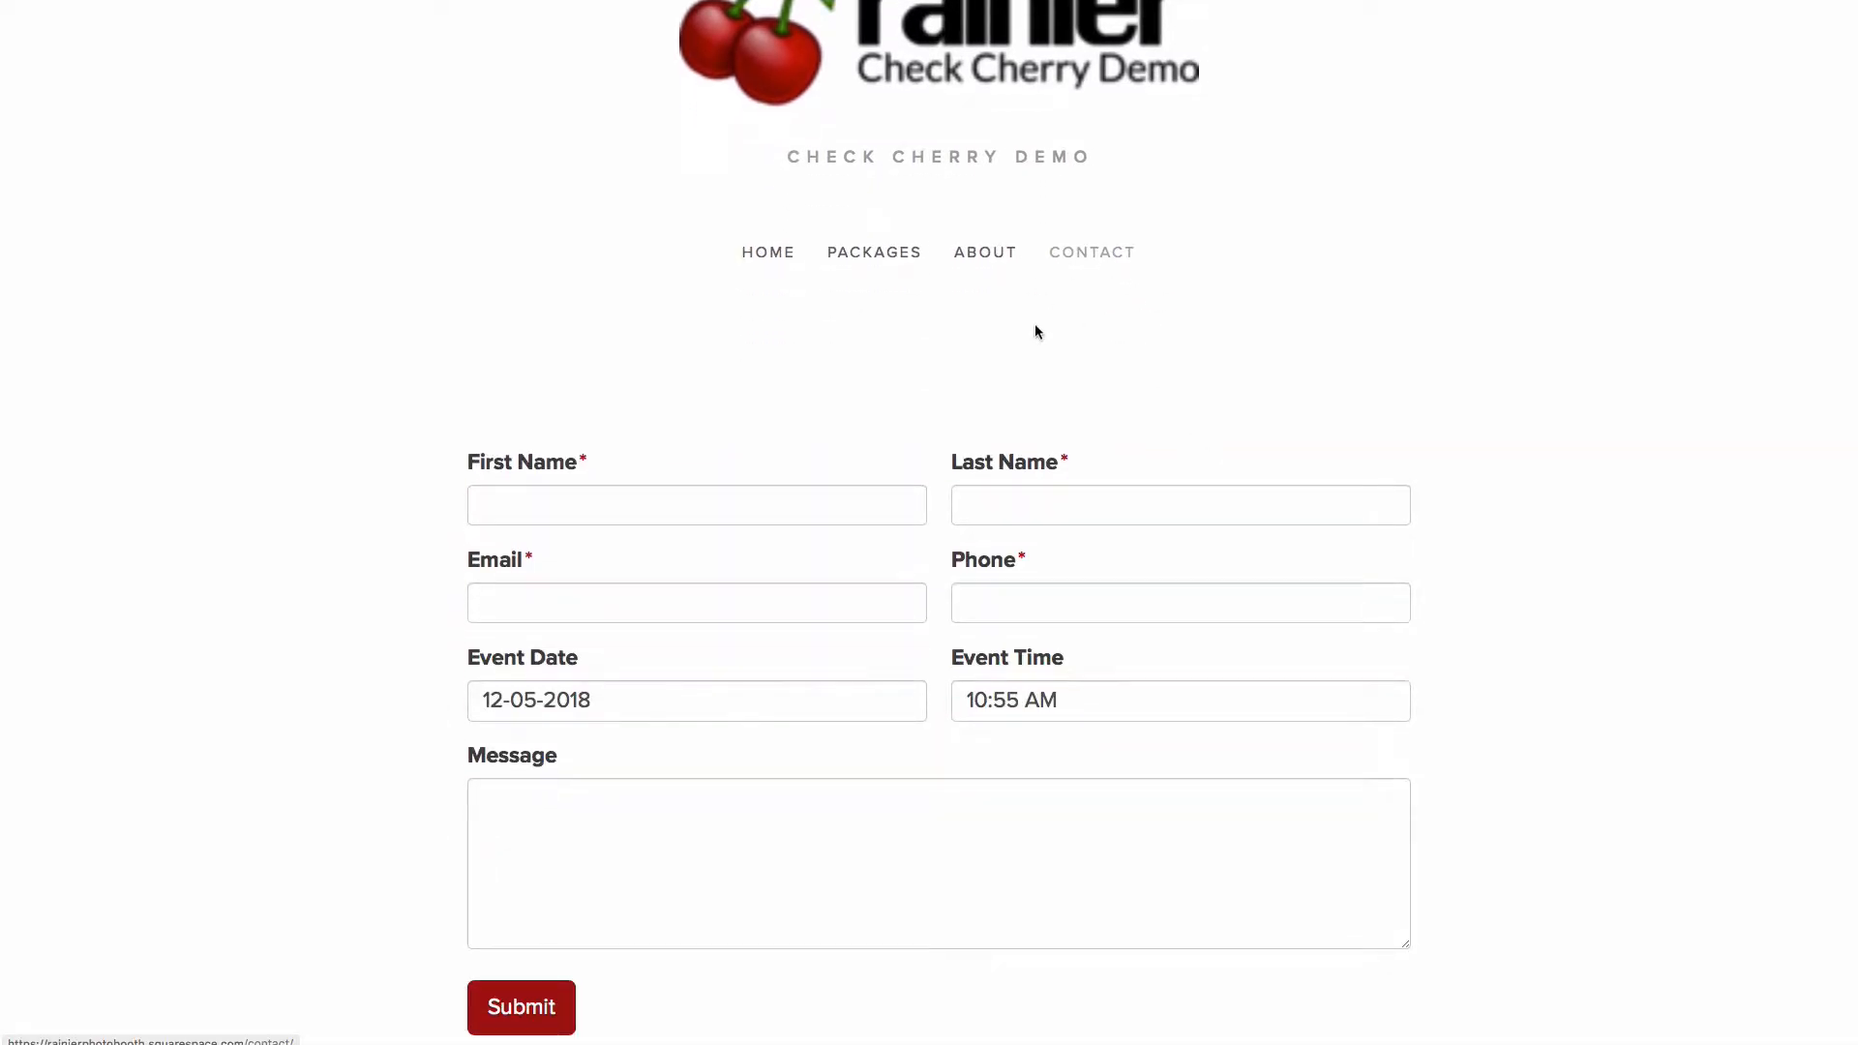
{"action": "scroll", "coordinate": [1059, 357], "scroll_direction": "down", "scroll_amount": 2}
{"action": "left_click", "coordinate": [769, 397]}
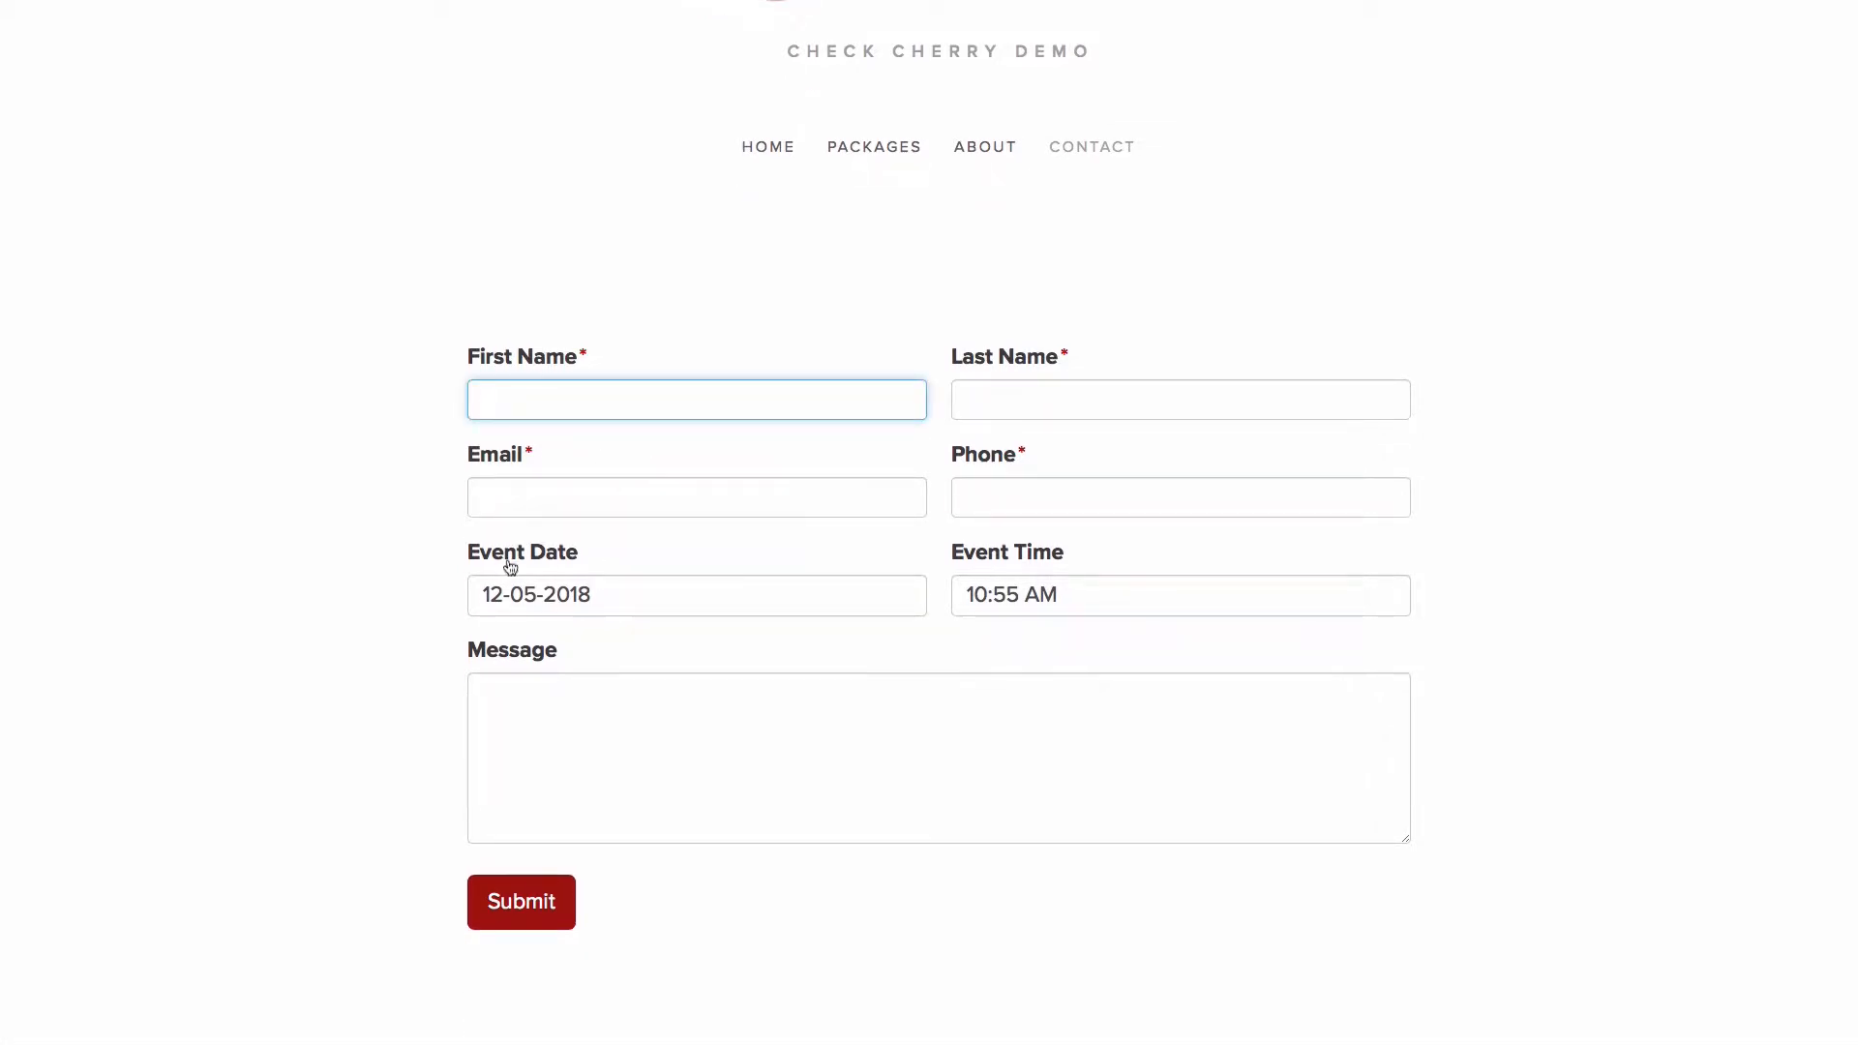
{"action": "left_click_drag", "start_coordinate": [576, 554], "coordinate": [466, 546]}
{"action": "left_click", "coordinate": [469, 545]}
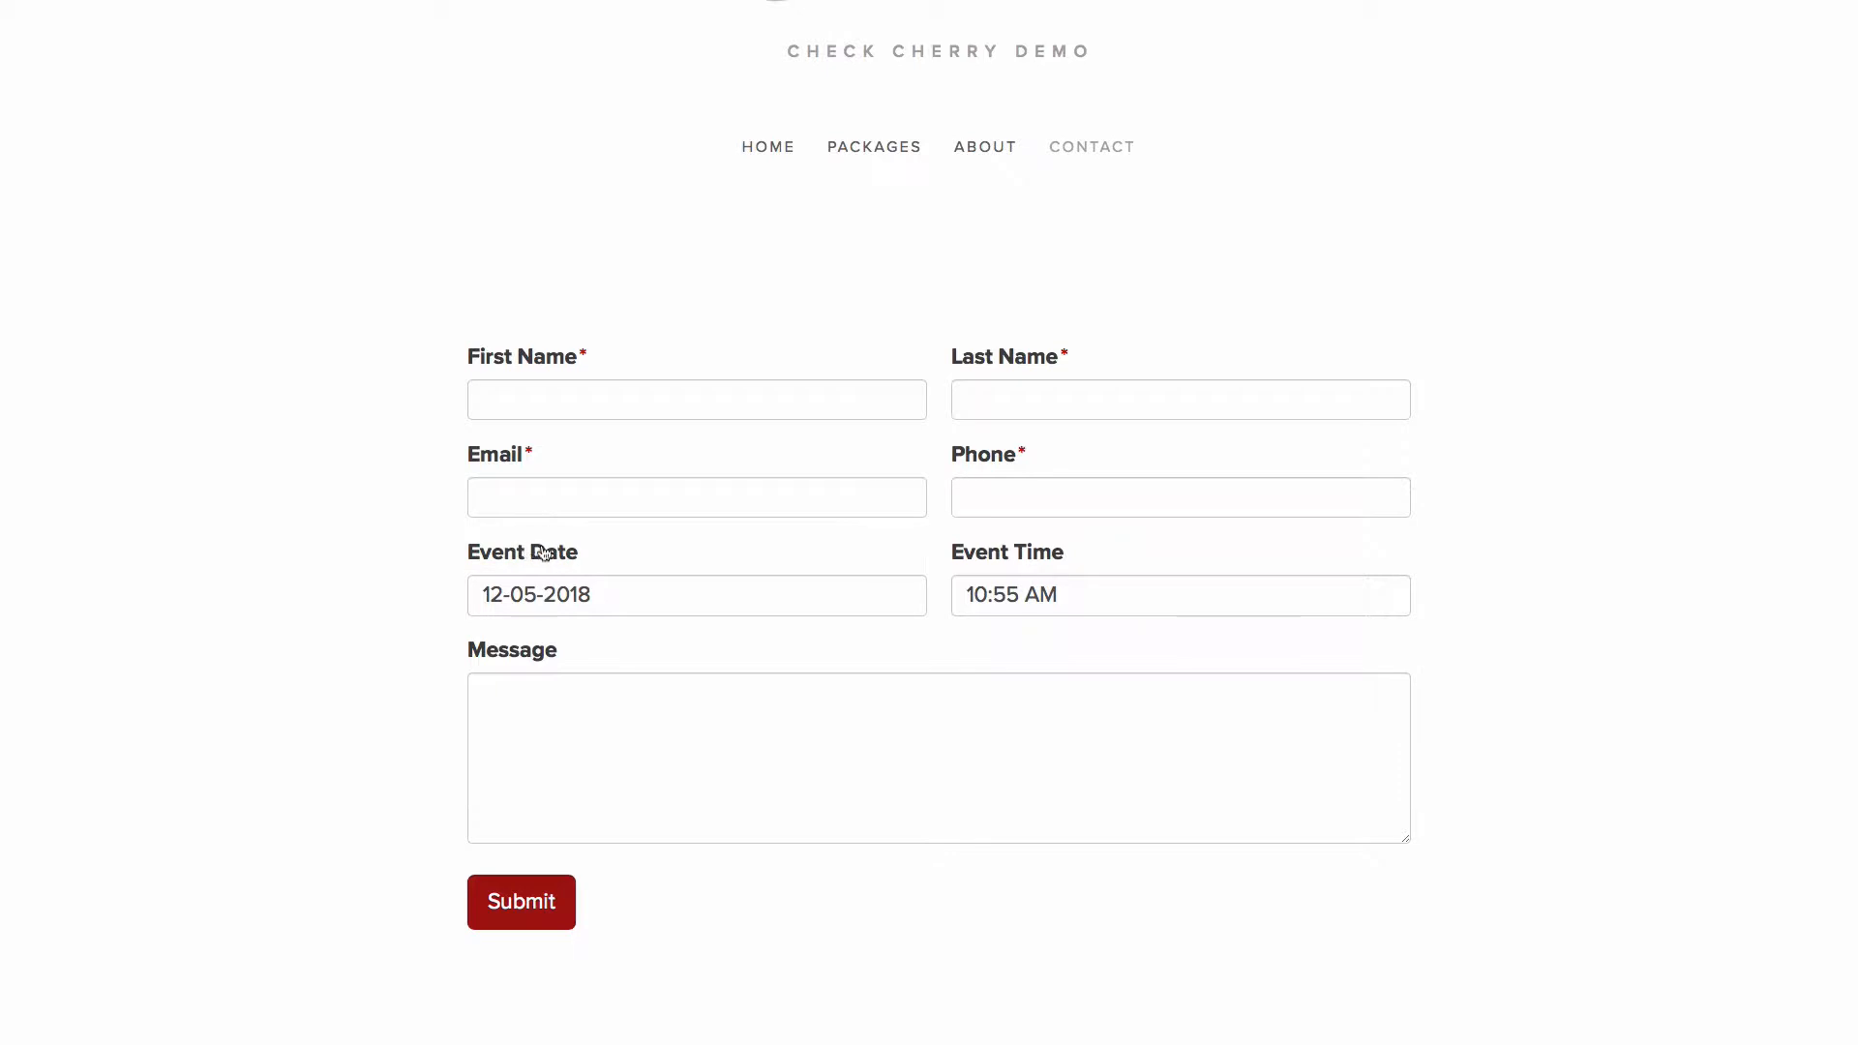
- Enter the customer's first and last name in the contact form
{"action": "left_click", "coordinate": [718, 382]}
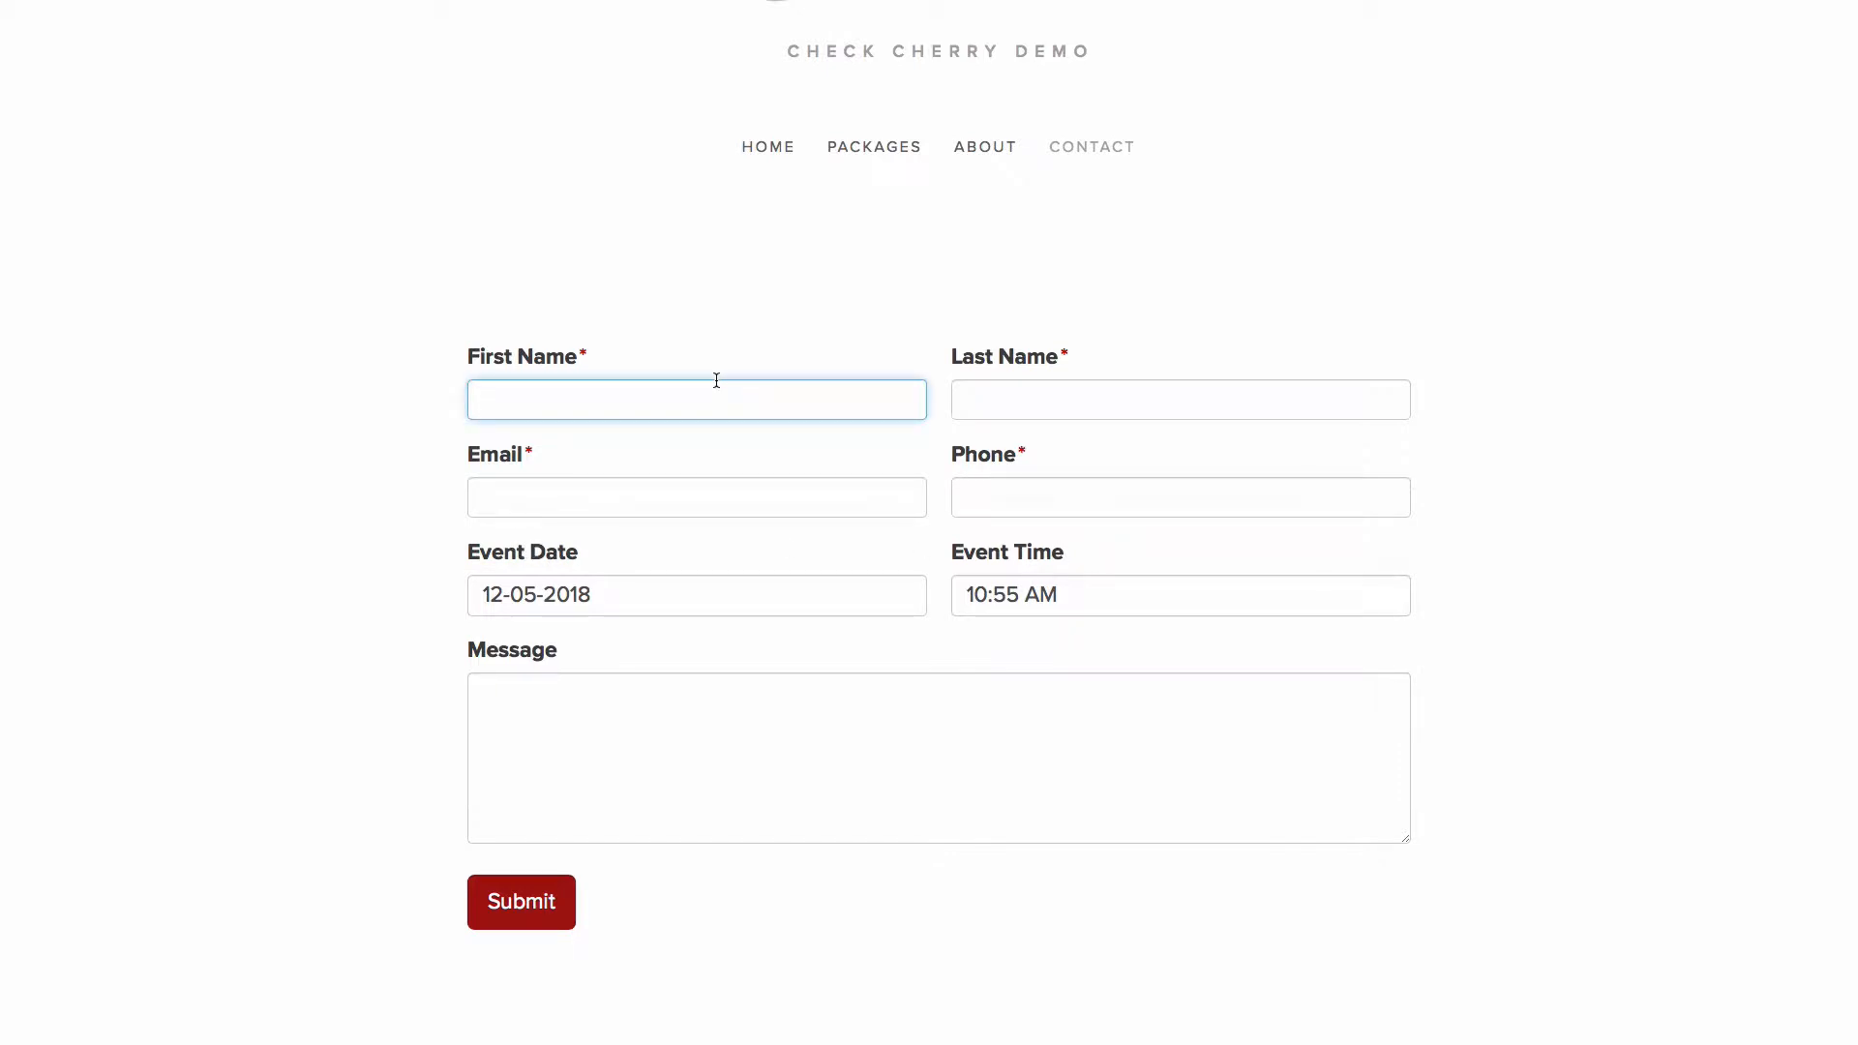
{"action": "type", "text": "john"}
{"action": "key", "text": "BackSpace"}
{"action": "key", "text": "BackSpace"}
{"action": "key", "text": "BackSpace"}
{"action": "key", "text": "BackSpace"}
{"action": "type", "text": "robewr"}
{"action": "key", "text": "Tab"}
{"action": "key", "text": "shift+Tab"}
{"action": "type", "text": "robert"}
{"action": "key", "text": "Tab"}
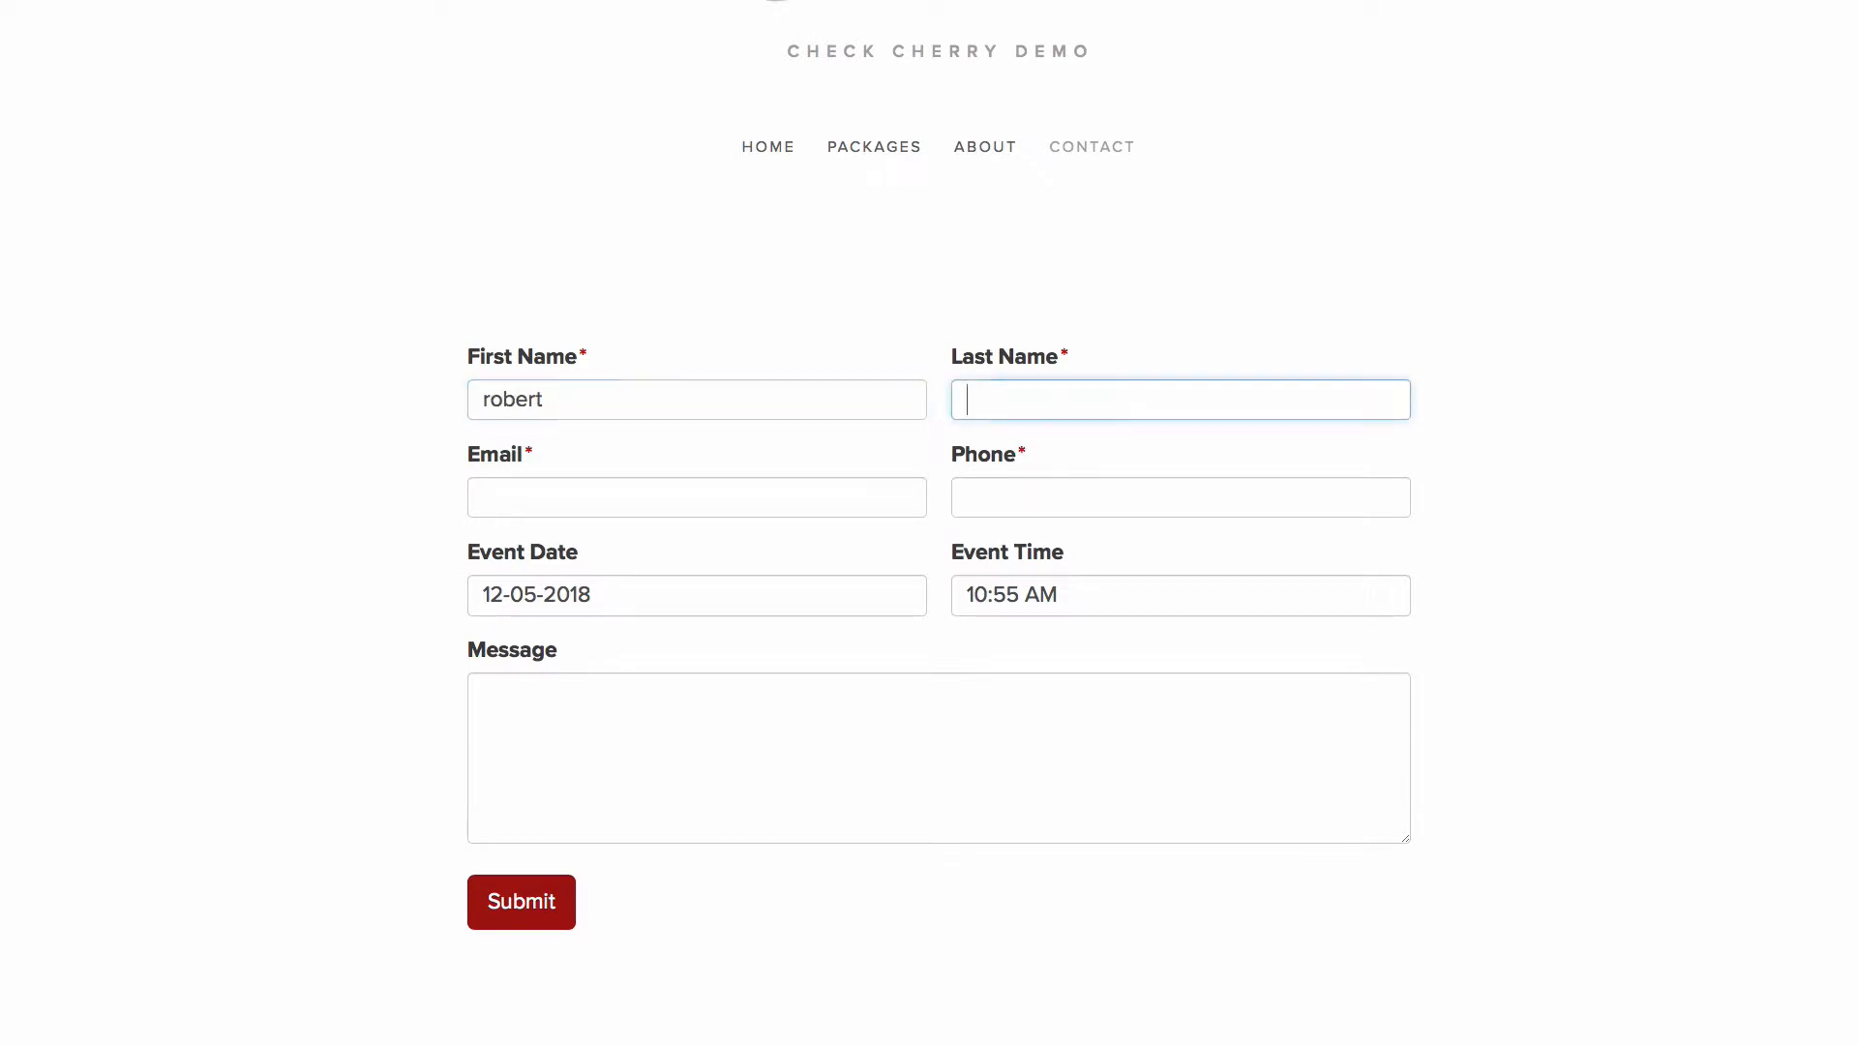
{"action": "type", "text": "smith"}
{"action": "key", "text": "Tab"}
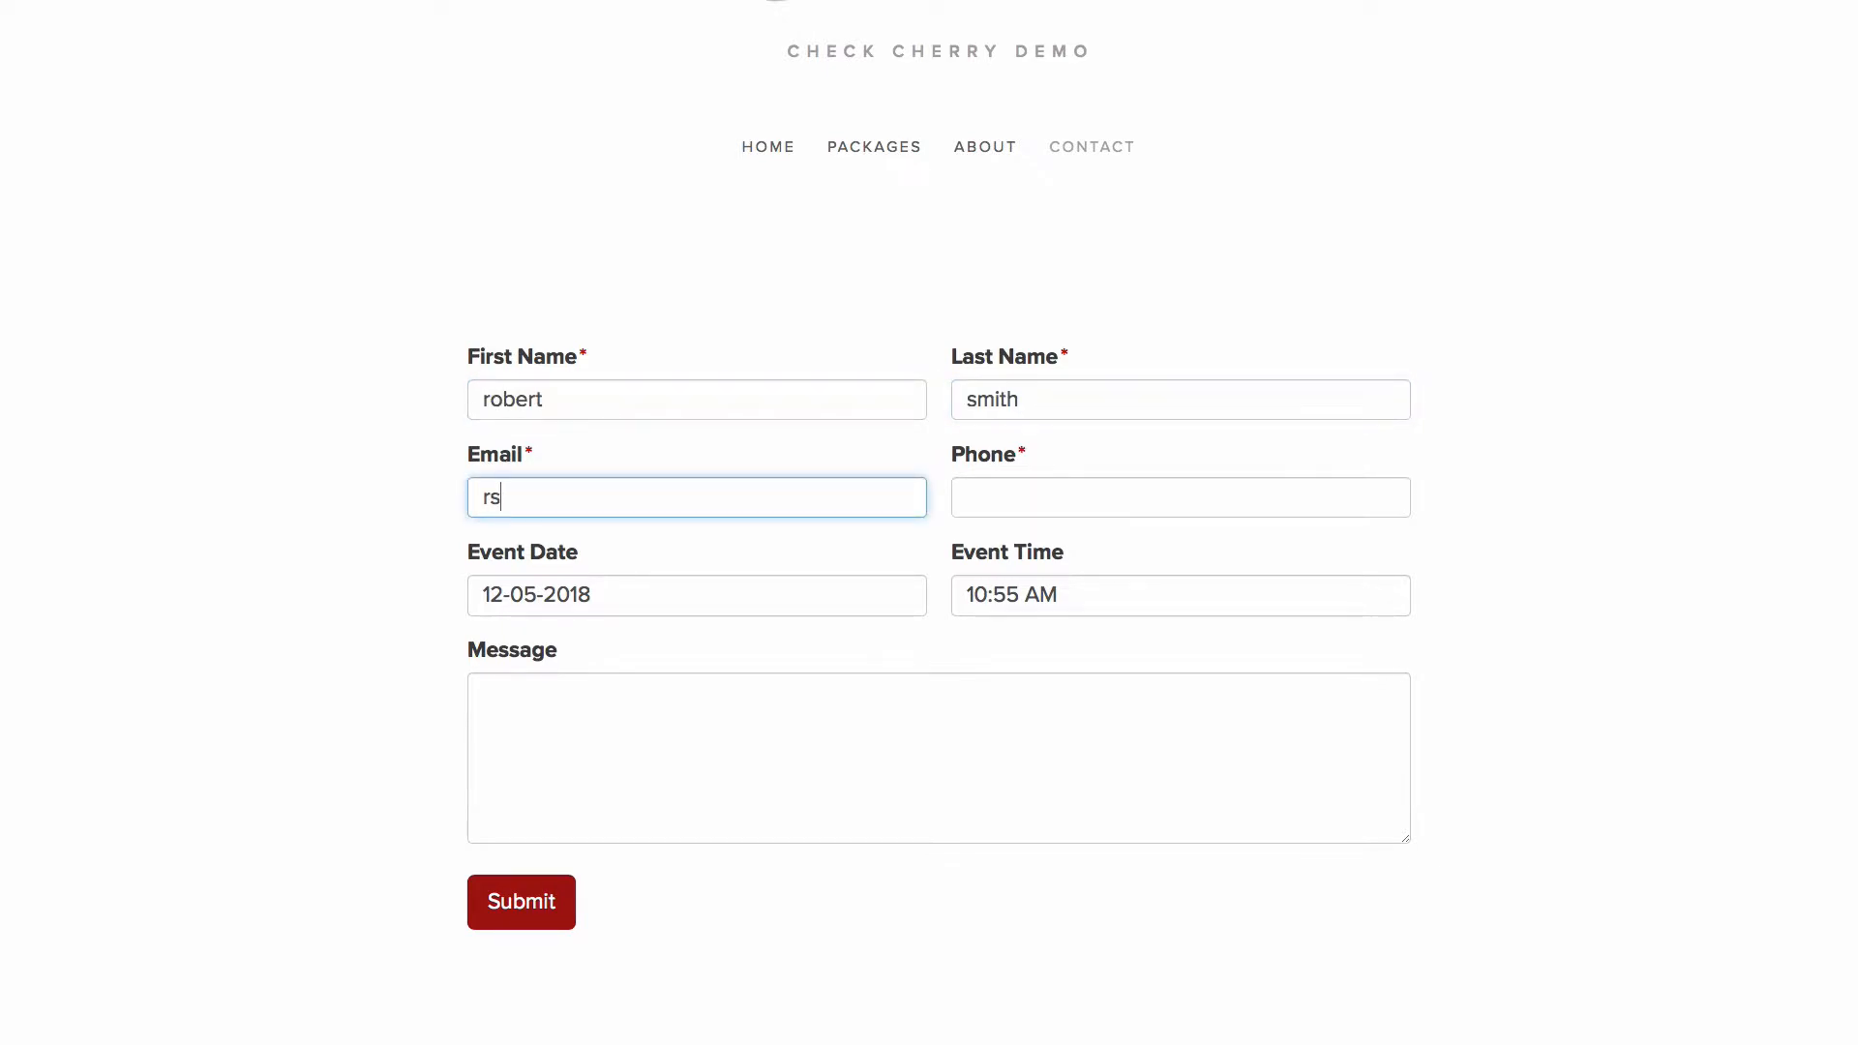
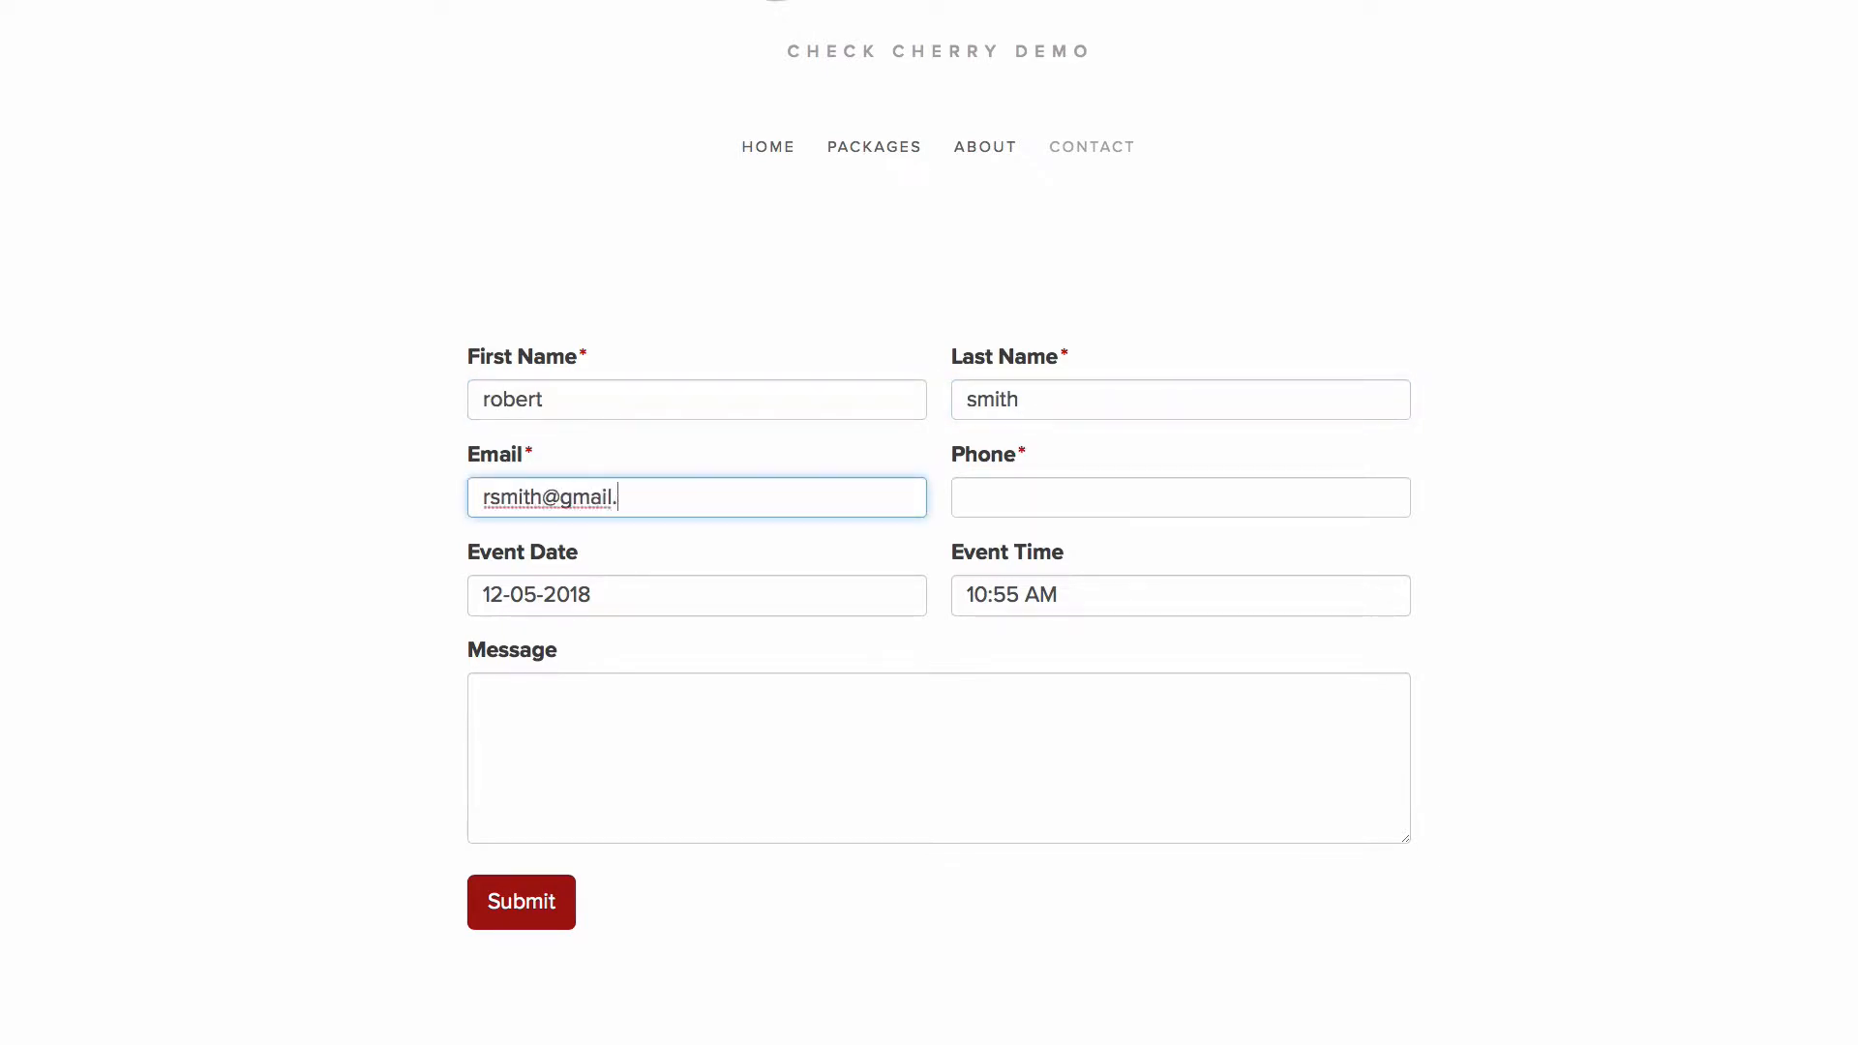
- Enter the customer's email address and phone number in the contact form
{"action": "key", "text": "Tab"}
{"action": "type", "text": "123-123-1234"}
{"action": "key", "text": "Tab"}
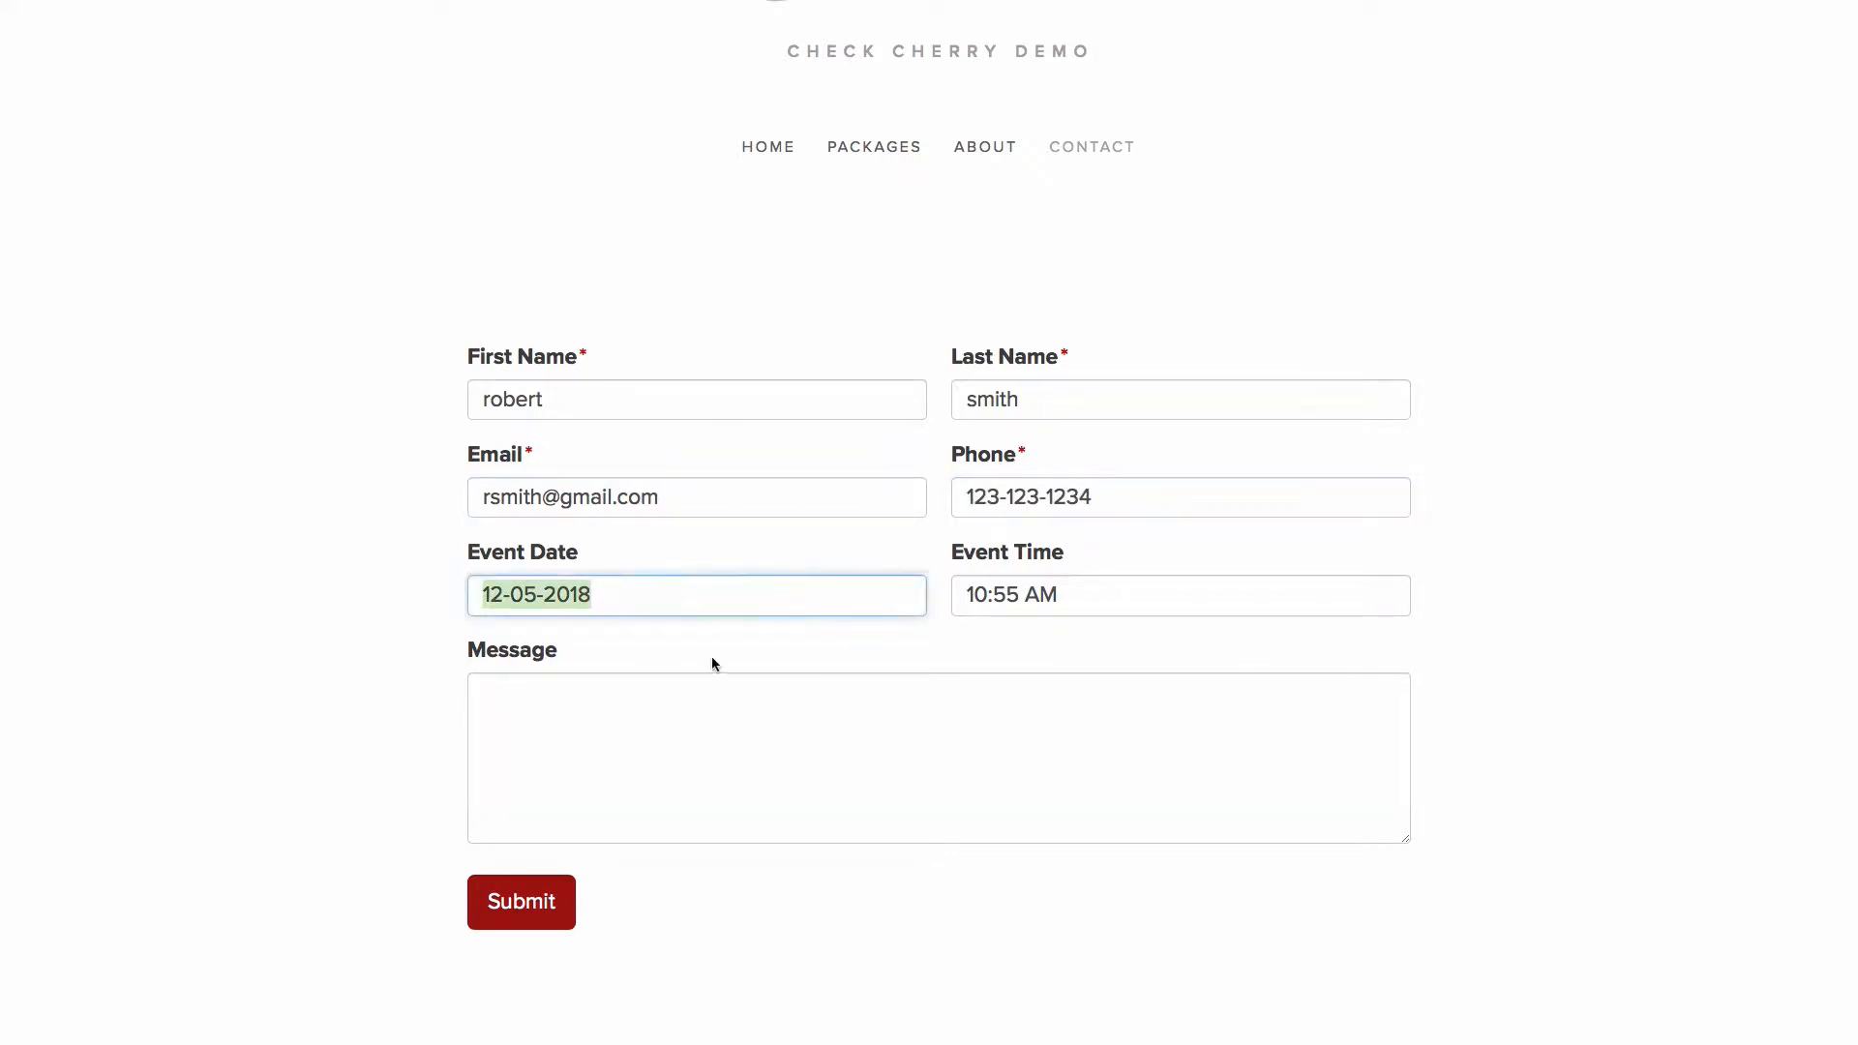
- Enter "This is a test" as the contact form's message and submit the form
{"action": "key", "text": "Tab"}
{"action": "key", "text": "Tab"}
{"action": "type", "text": "This is a "}
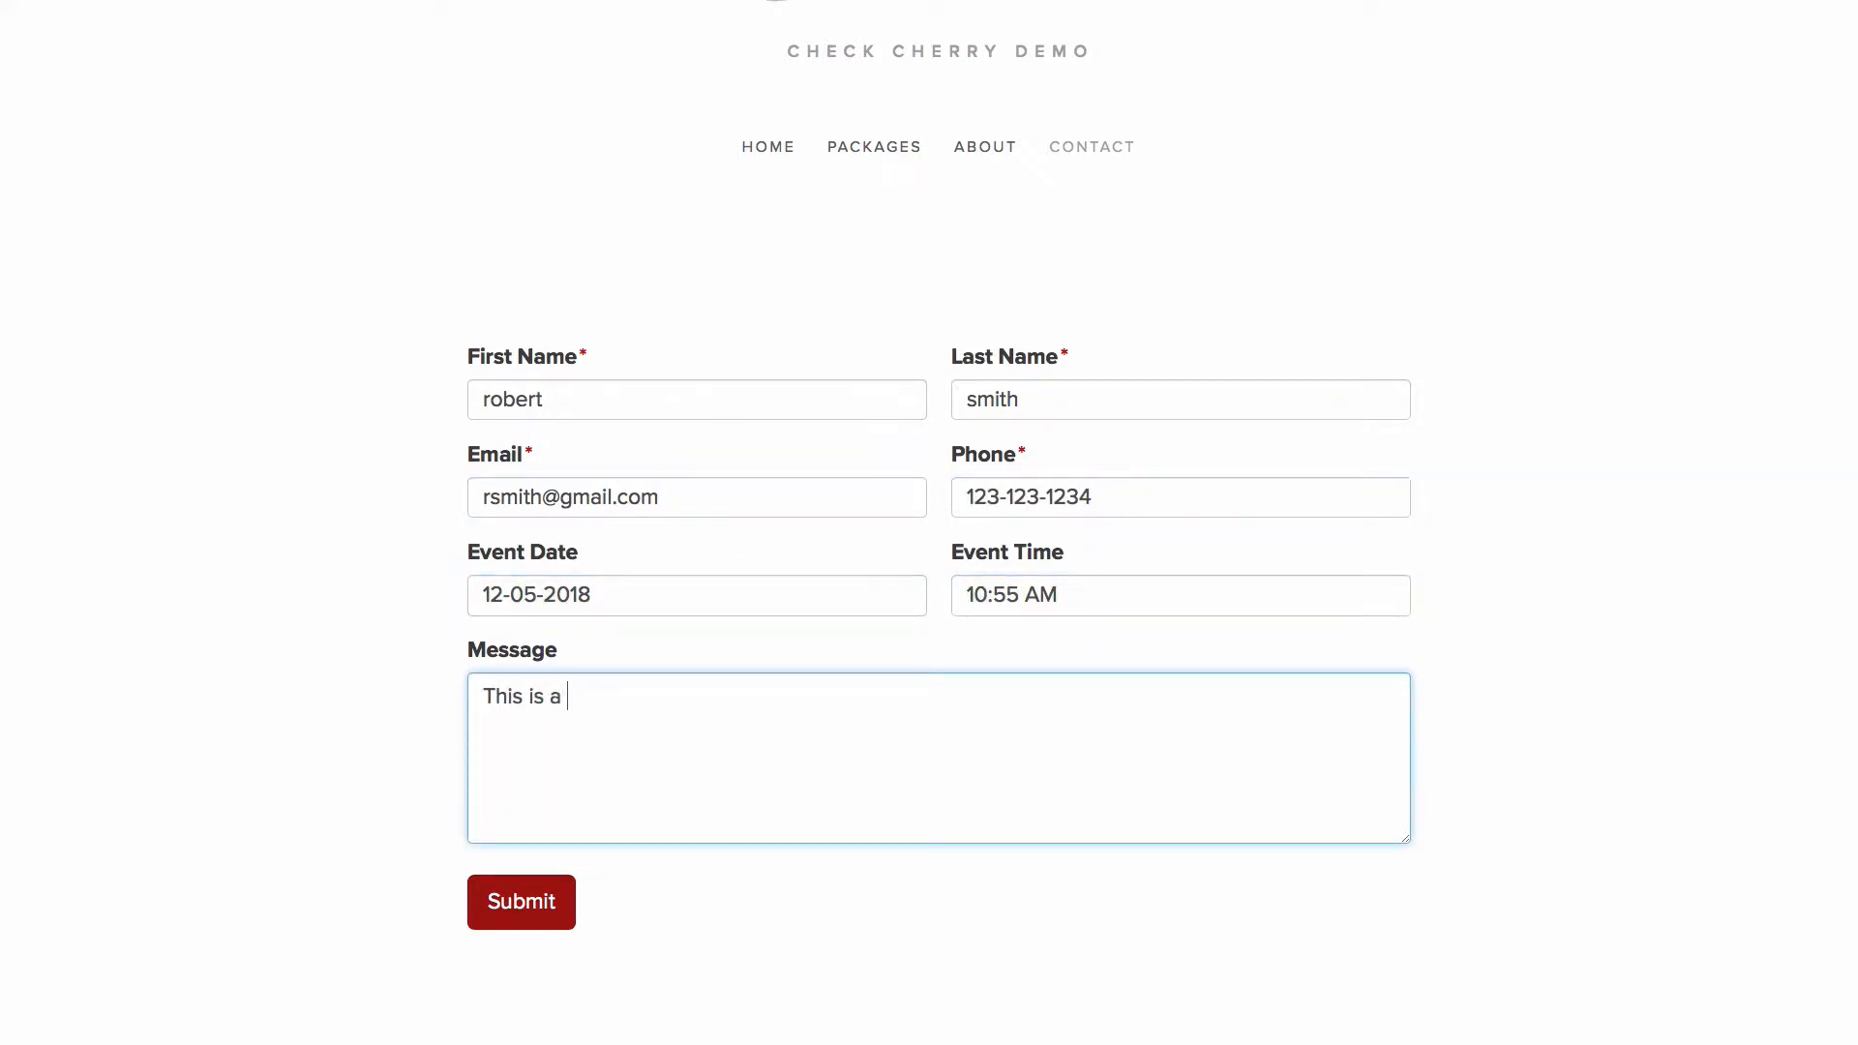
{"action": "type", "text": "test"}
{"action": "left_click", "coordinate": [516, 910]}
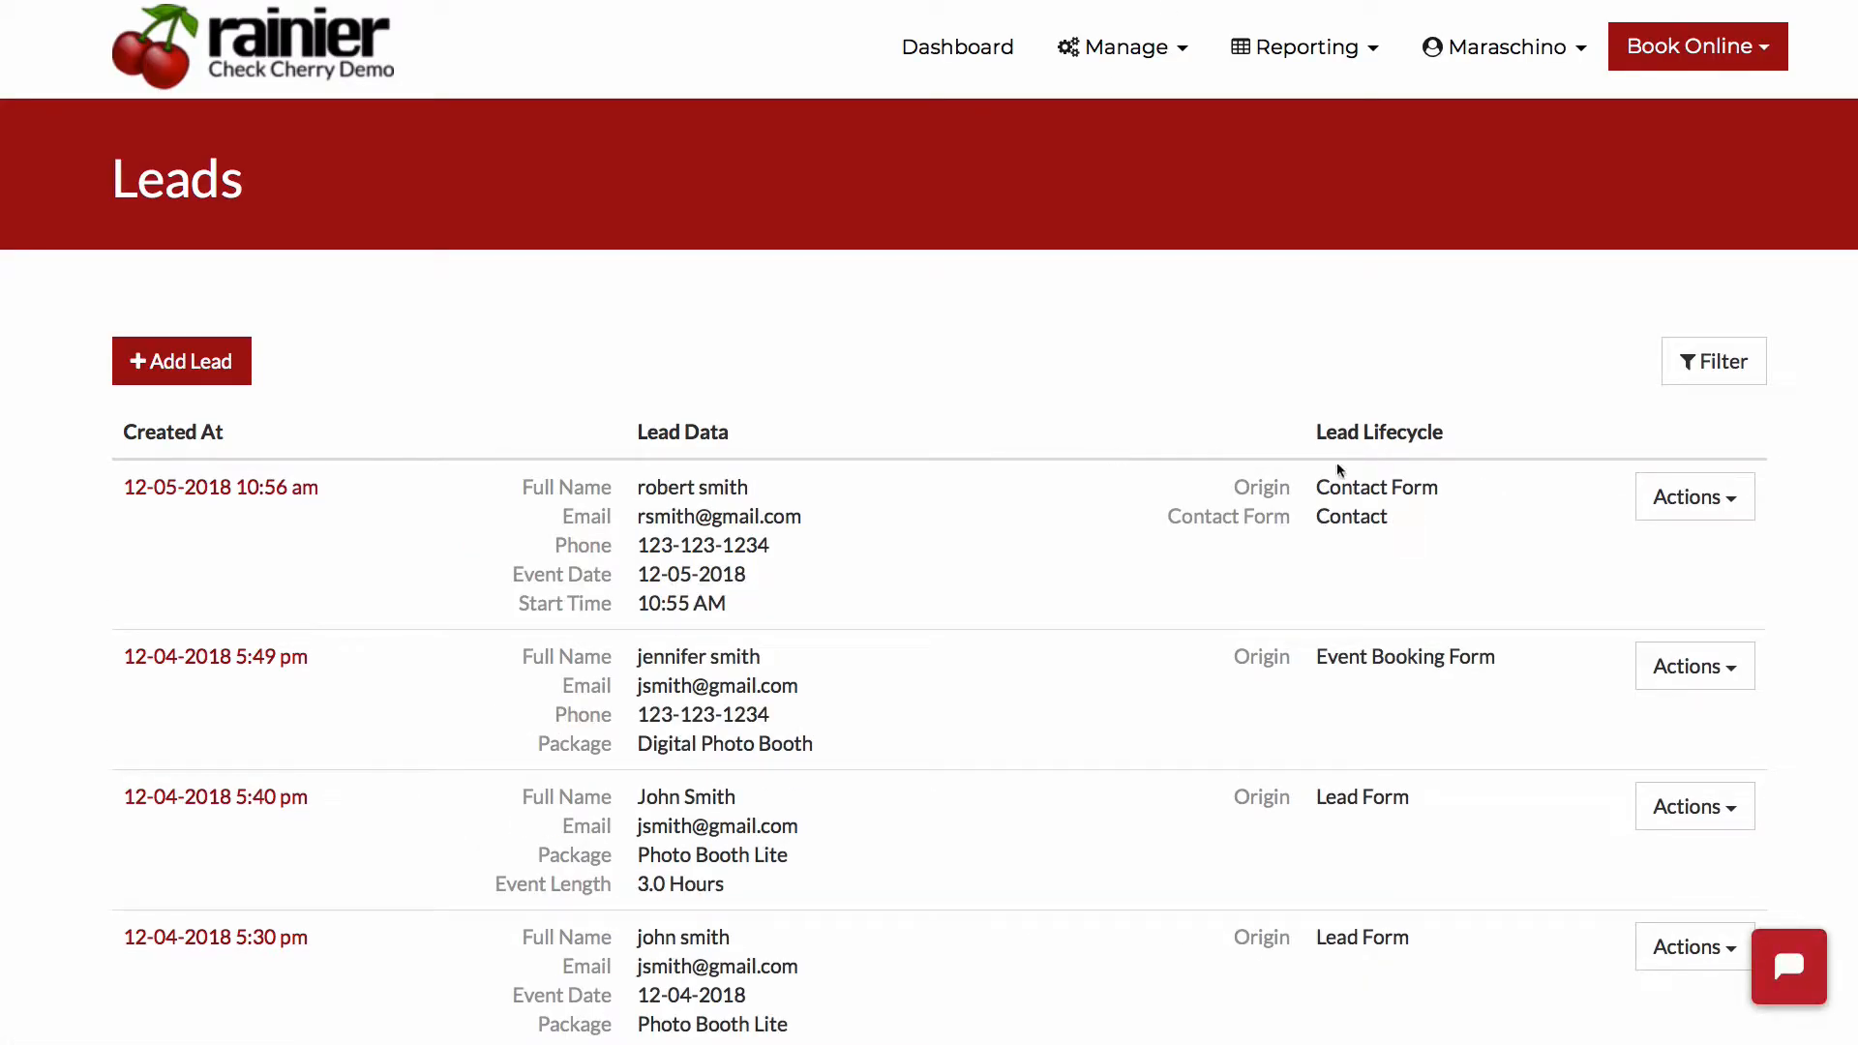
- Examine the Origin and Contact Form entries in the newest lead's lifecycle data
{"action": "mouse_move", "coordinate": [1464, 494]}
{"action": "left_mouse_down"}
{"action": "mouse_move", "coordinate": [1319, 466]}
{"action": "mouse_move", "coordinate": [1493, 484]}
{"action": "left_mouse_up"}
{"action": "left_click", "coordinate": [1321, 486]}
{"action": "left_click", "coordinate": [1493, 484]}
{"action": "left_click_drag", "start_coordinate": [1310, 519], "coordinate": [1384, 518]}
{"action": "left_click", "coordinate": [1378, 517]}
- Open the newest lead for editing and examine its contact information and event details
{"action": "left_click", "coordinate": [1669, 498]}
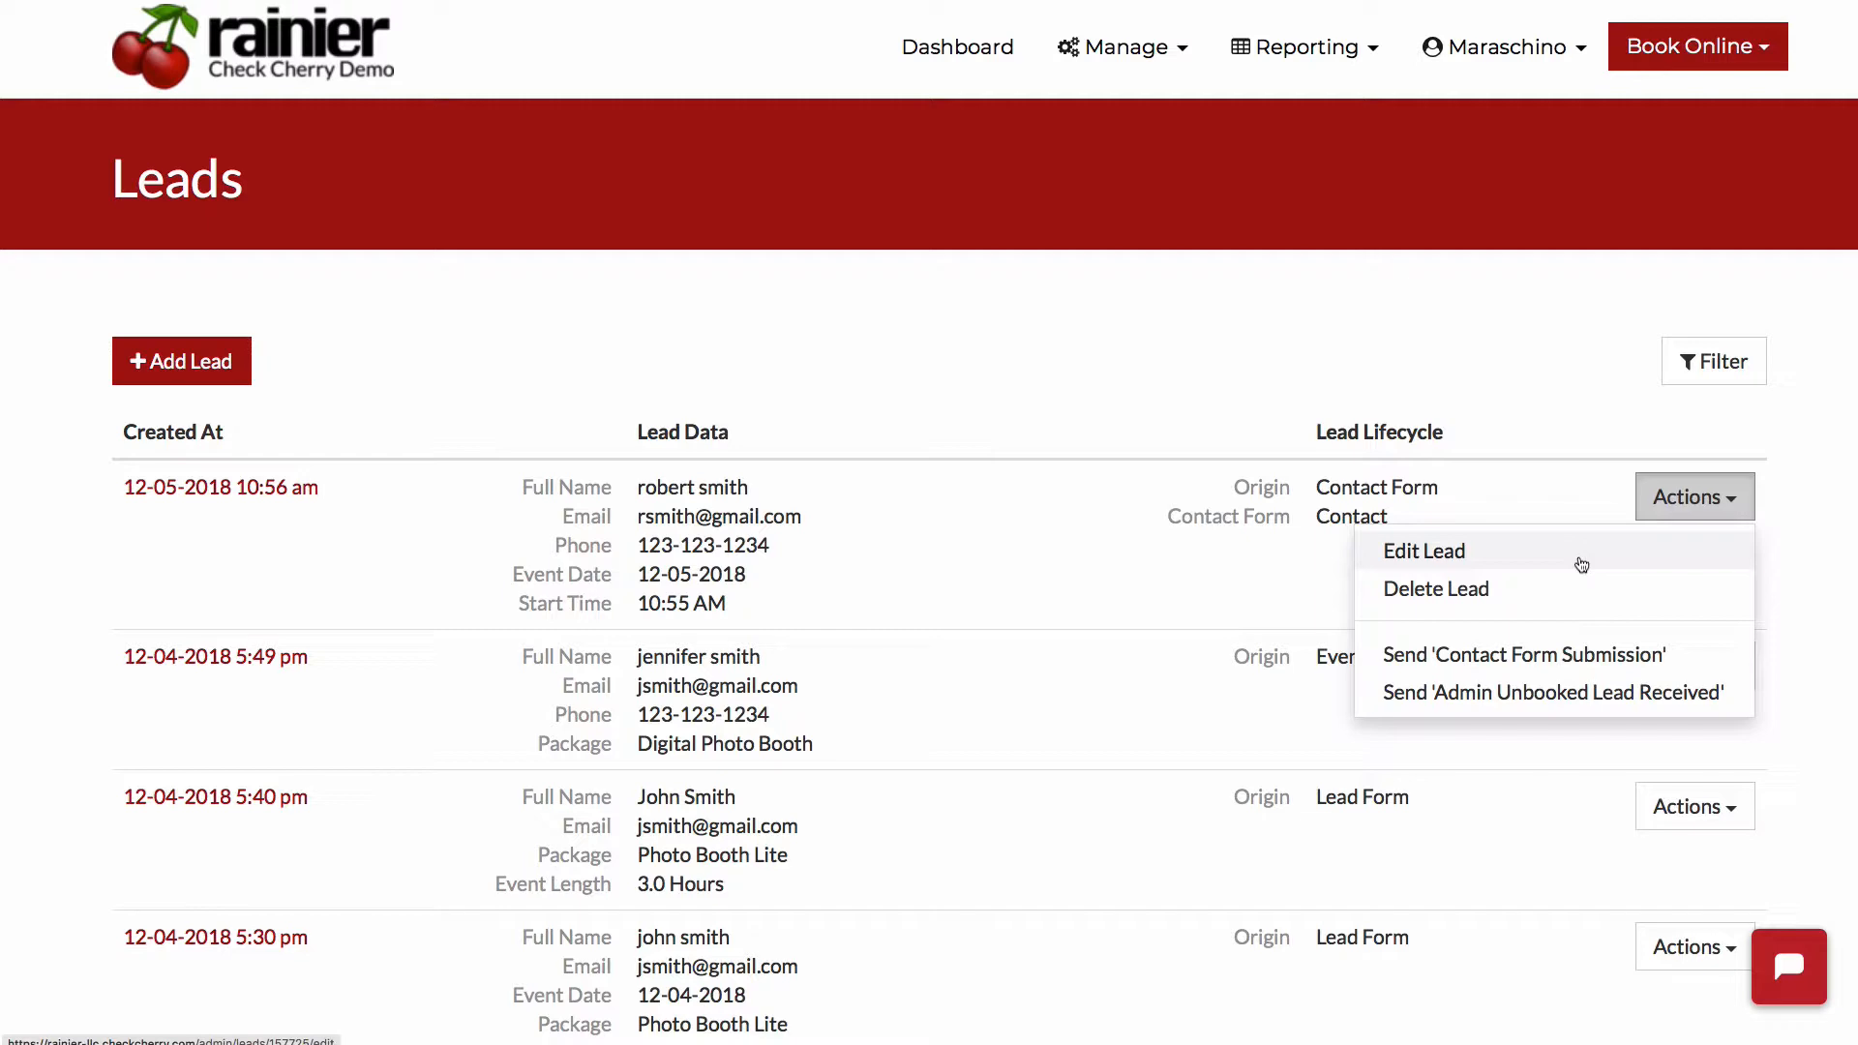
{"action": "left_click", "coordinate": [1581, 562]}
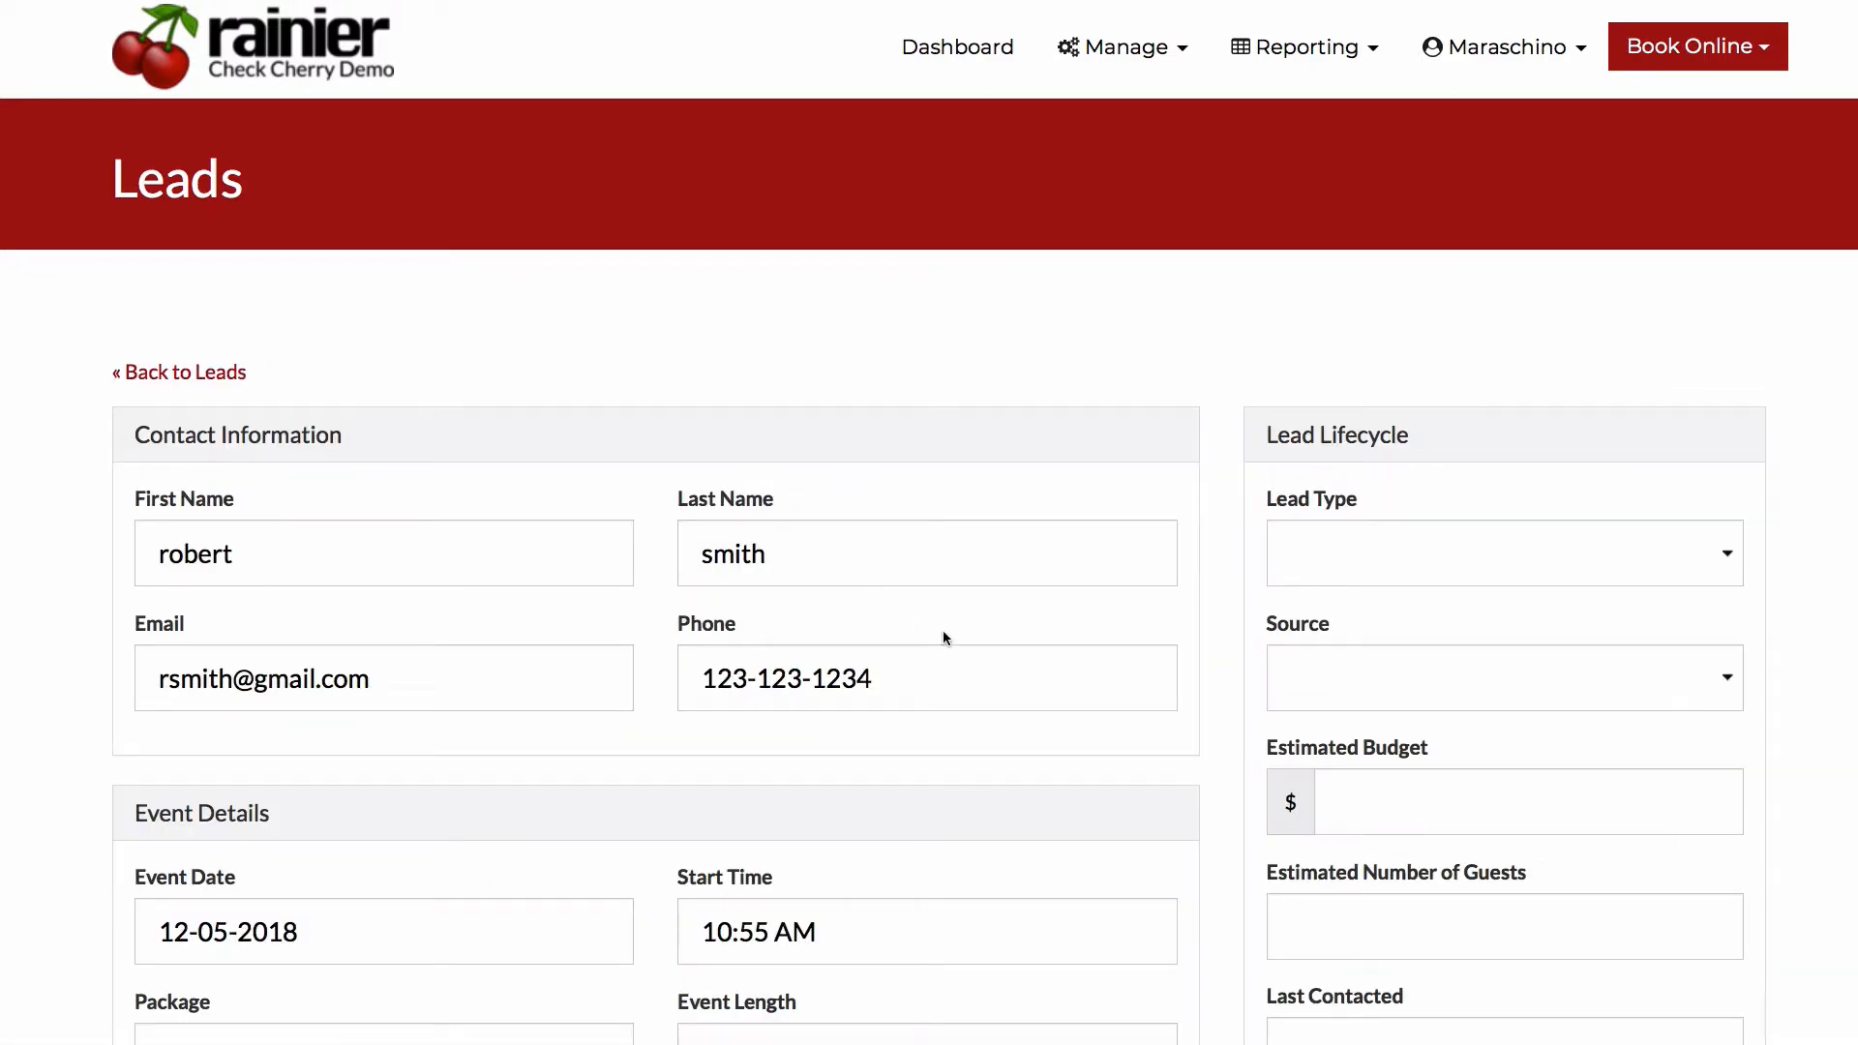
{"action": "scroll", "coordinate": [942, 630], "scroll_direction": "down", "scroll_amount": 6}
{"action": "scroll", "coordinate": [943, 629], "scroll_direction": "up", "scroll_amount": 7}
{"action": "scroll", "coordinate": [942, 630], "scroll_direction": "down", "scroll_amount": 3}
{"action": "scroll", "coordinate": [942, 630], "scroll_direction": "up", "scroll_amount": 1}
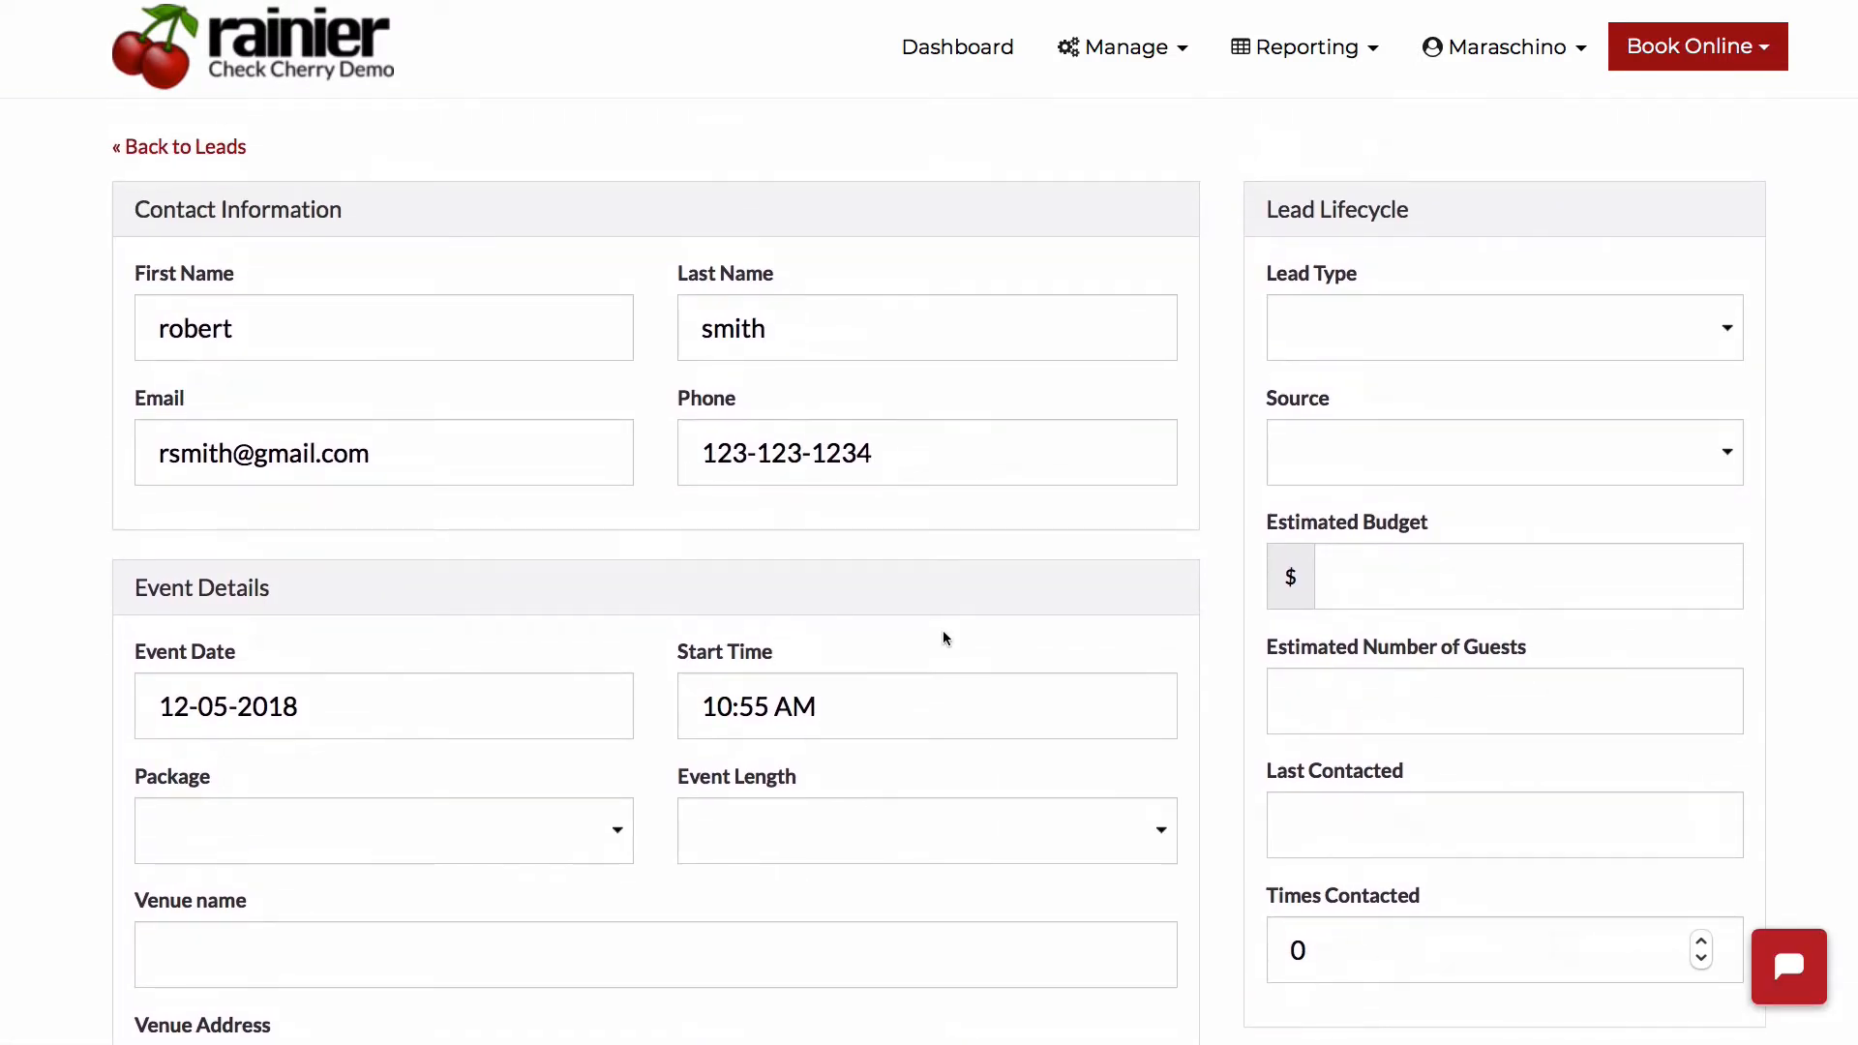
- Inspect the Lead Type and Source fields in the Lead Lifecycle section without choosing a value
{"action": "left_click", "coordinate": [1441, 348]}
{"action": "left_click", "coordinate": [1210, 340]}
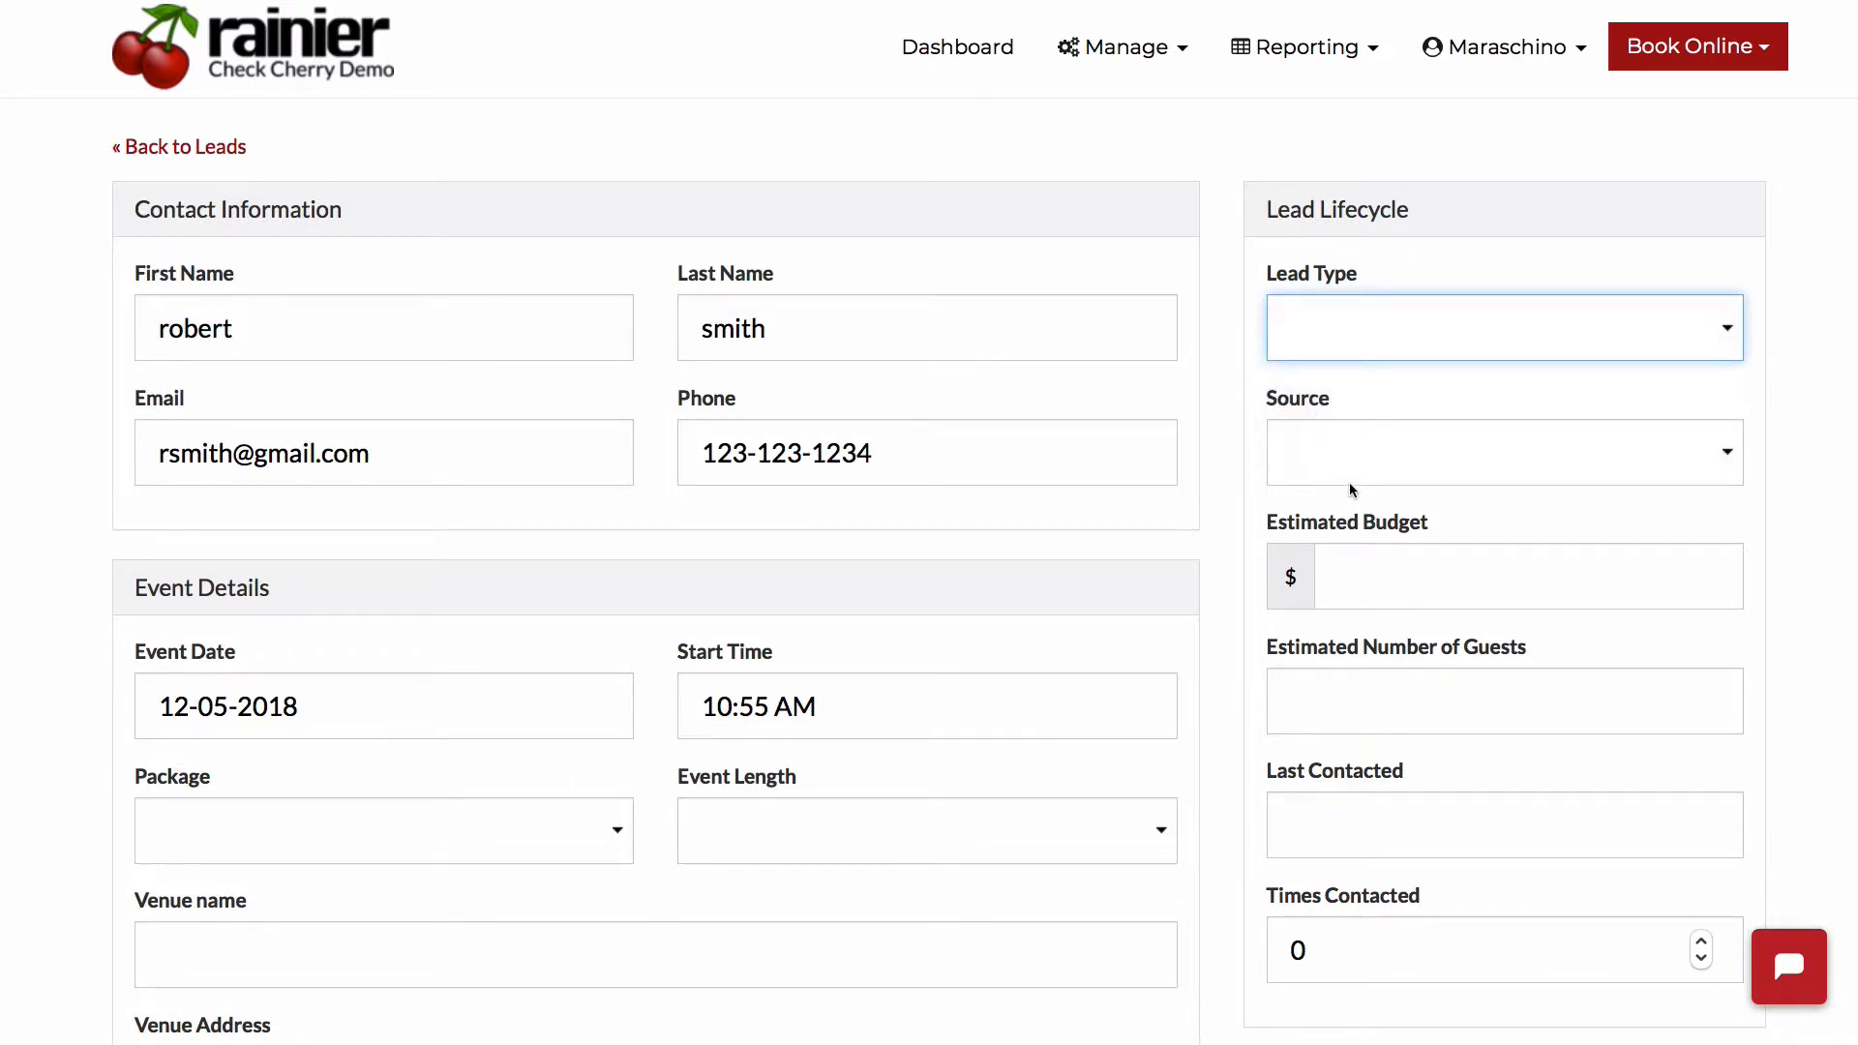
{"action": "left_click", "coordinate": [1348, 474]}
{"action": "left_click", "coordinate": [1202, 483]}
- Return to the leads list and review the actions available for the newest lead
{"action": "scroll", "coordinate": [1201, 483], "scroll_direction": "left", "scroll_amount": 5}
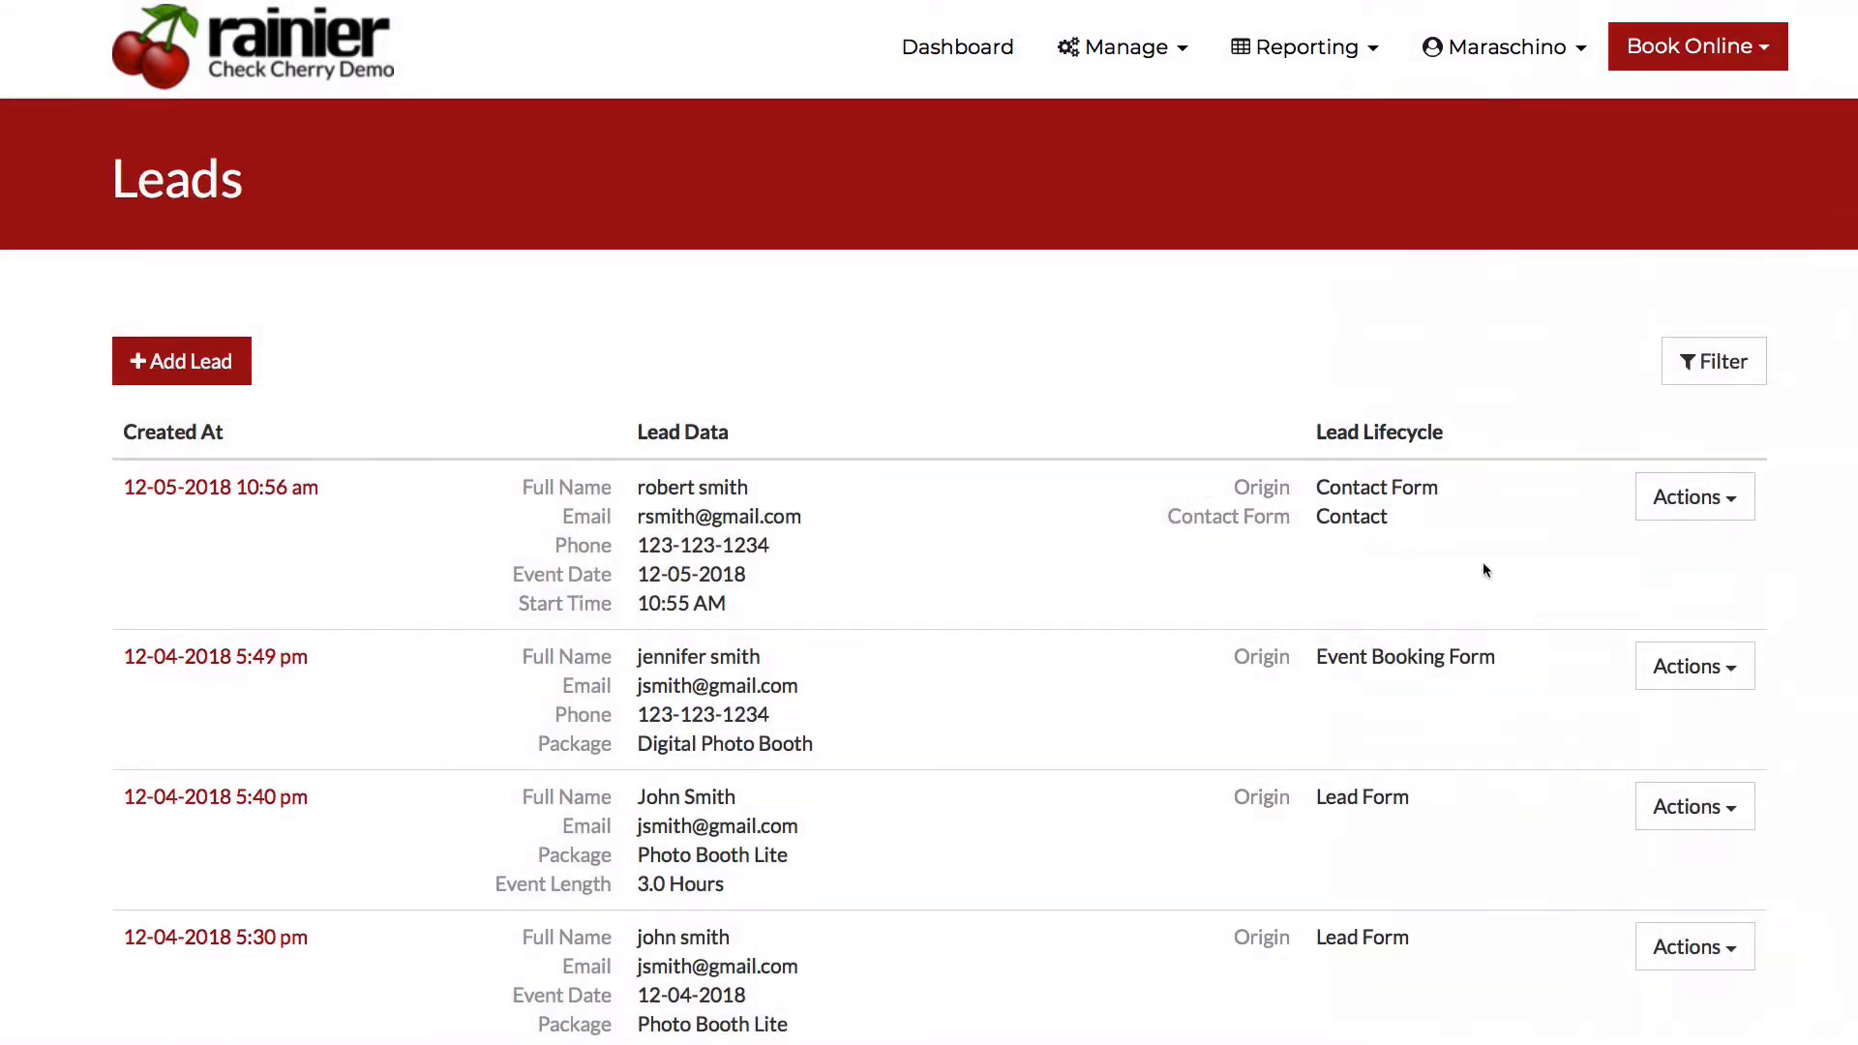
{"action": "left_click", "coordinate": [1720, 505]}
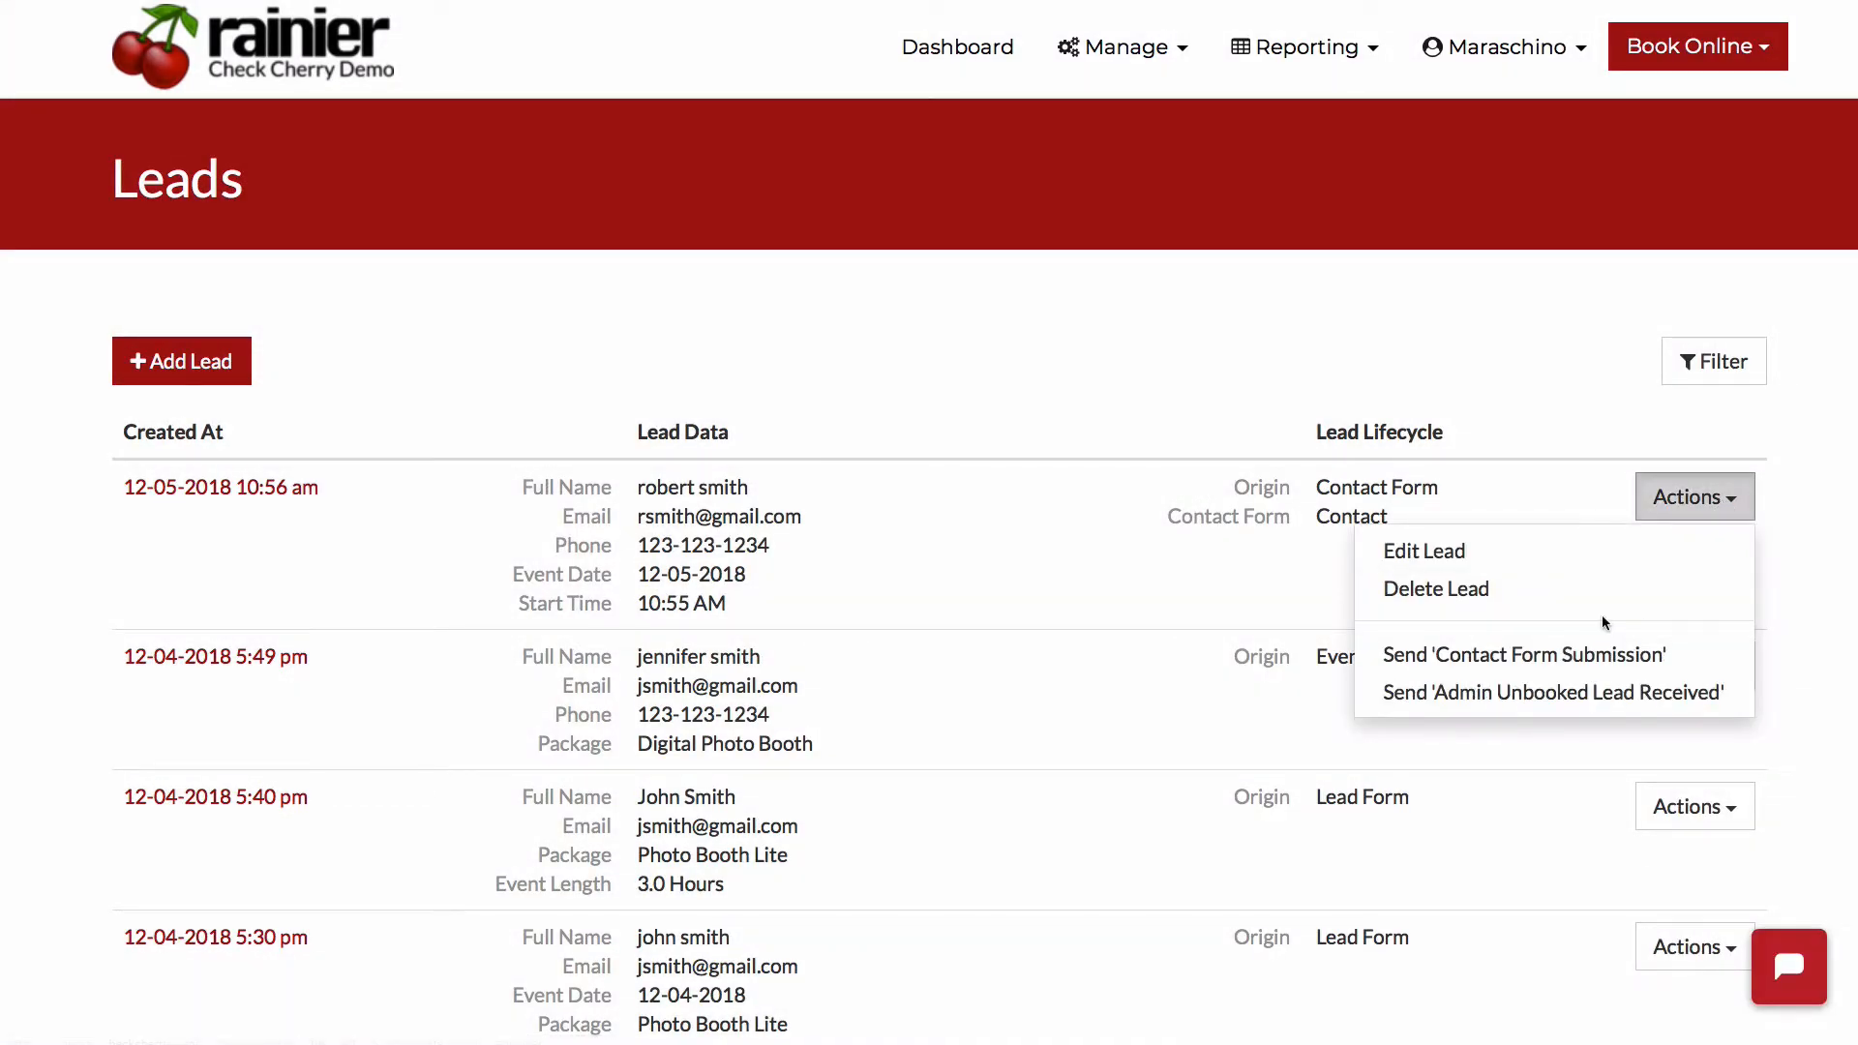
{"action": "left_click", "coordinate": [1257, 610]}
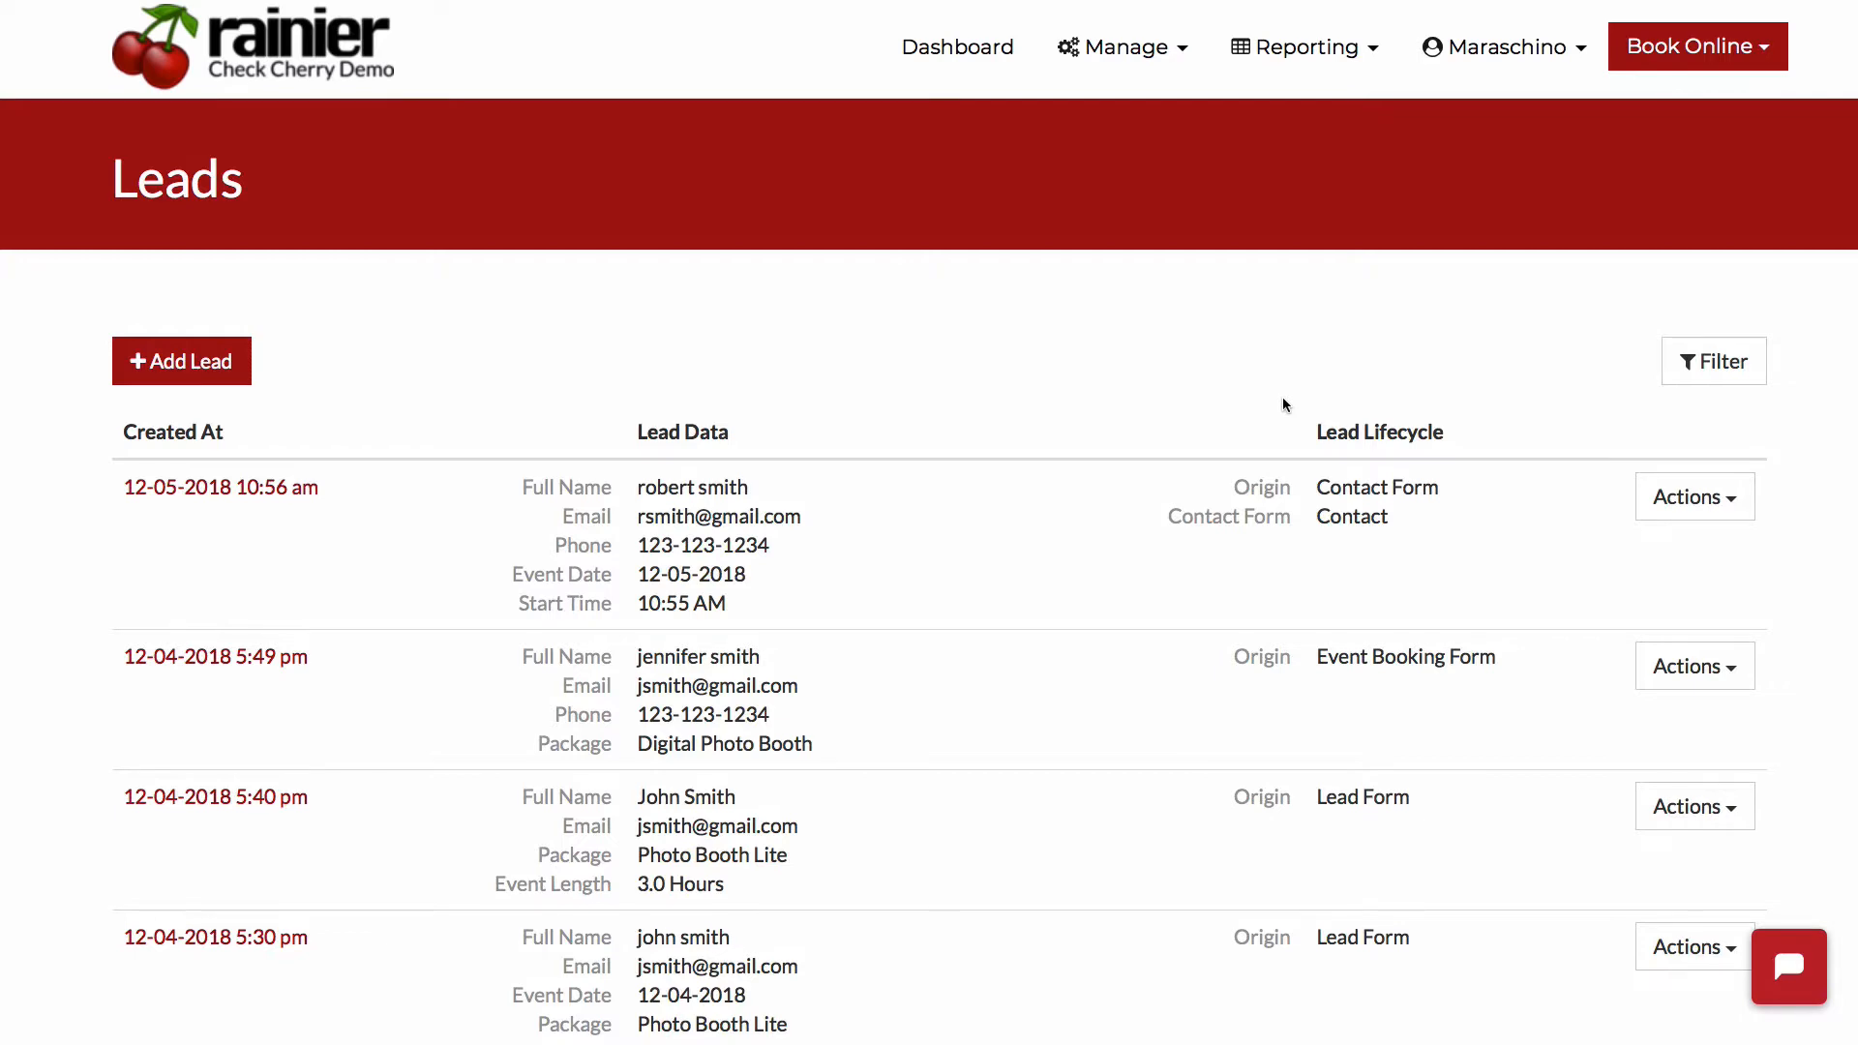
- Convert the Event Booking Form lead created 11-20-2018 2:55 pm to an event and confirm the conversion
{"action": "scroll", "coordinate": [1286, 405], "scroll_direction": "down", "scroll_amount": 8}
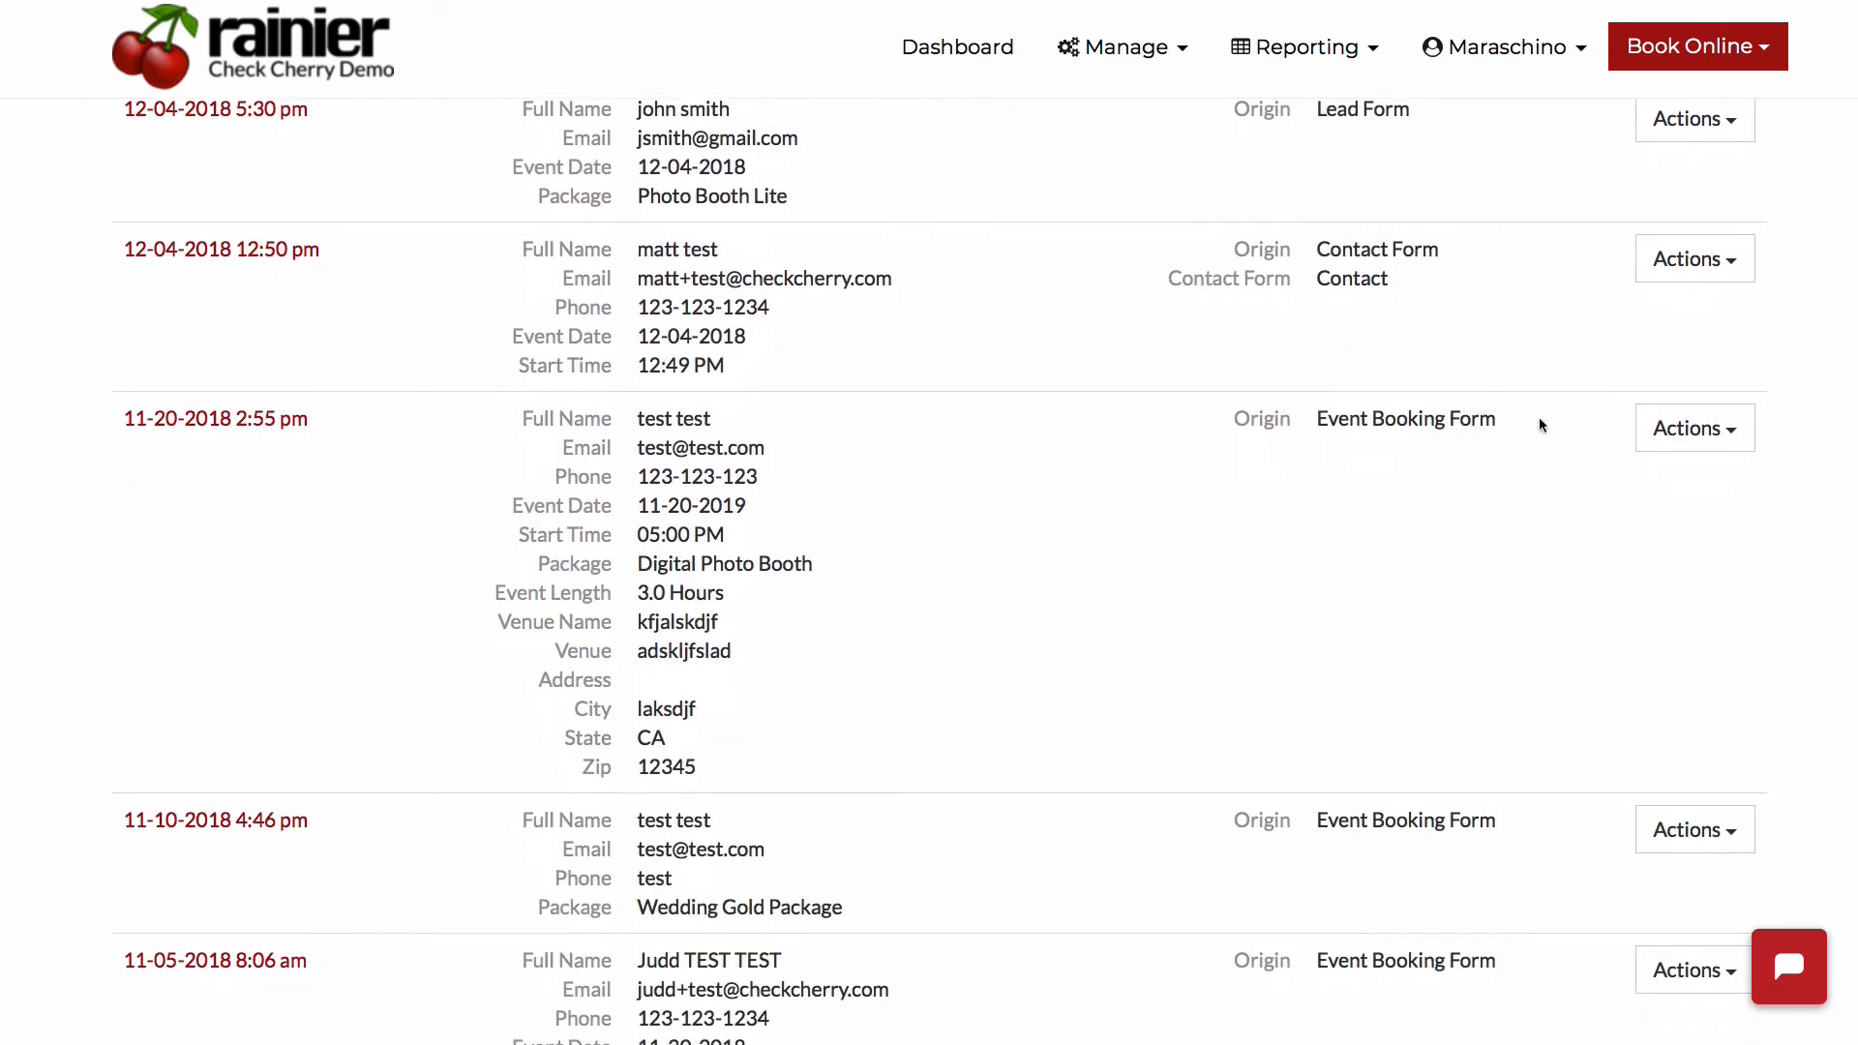
{"action": "left_click", "coordinate": [1688, 429]}
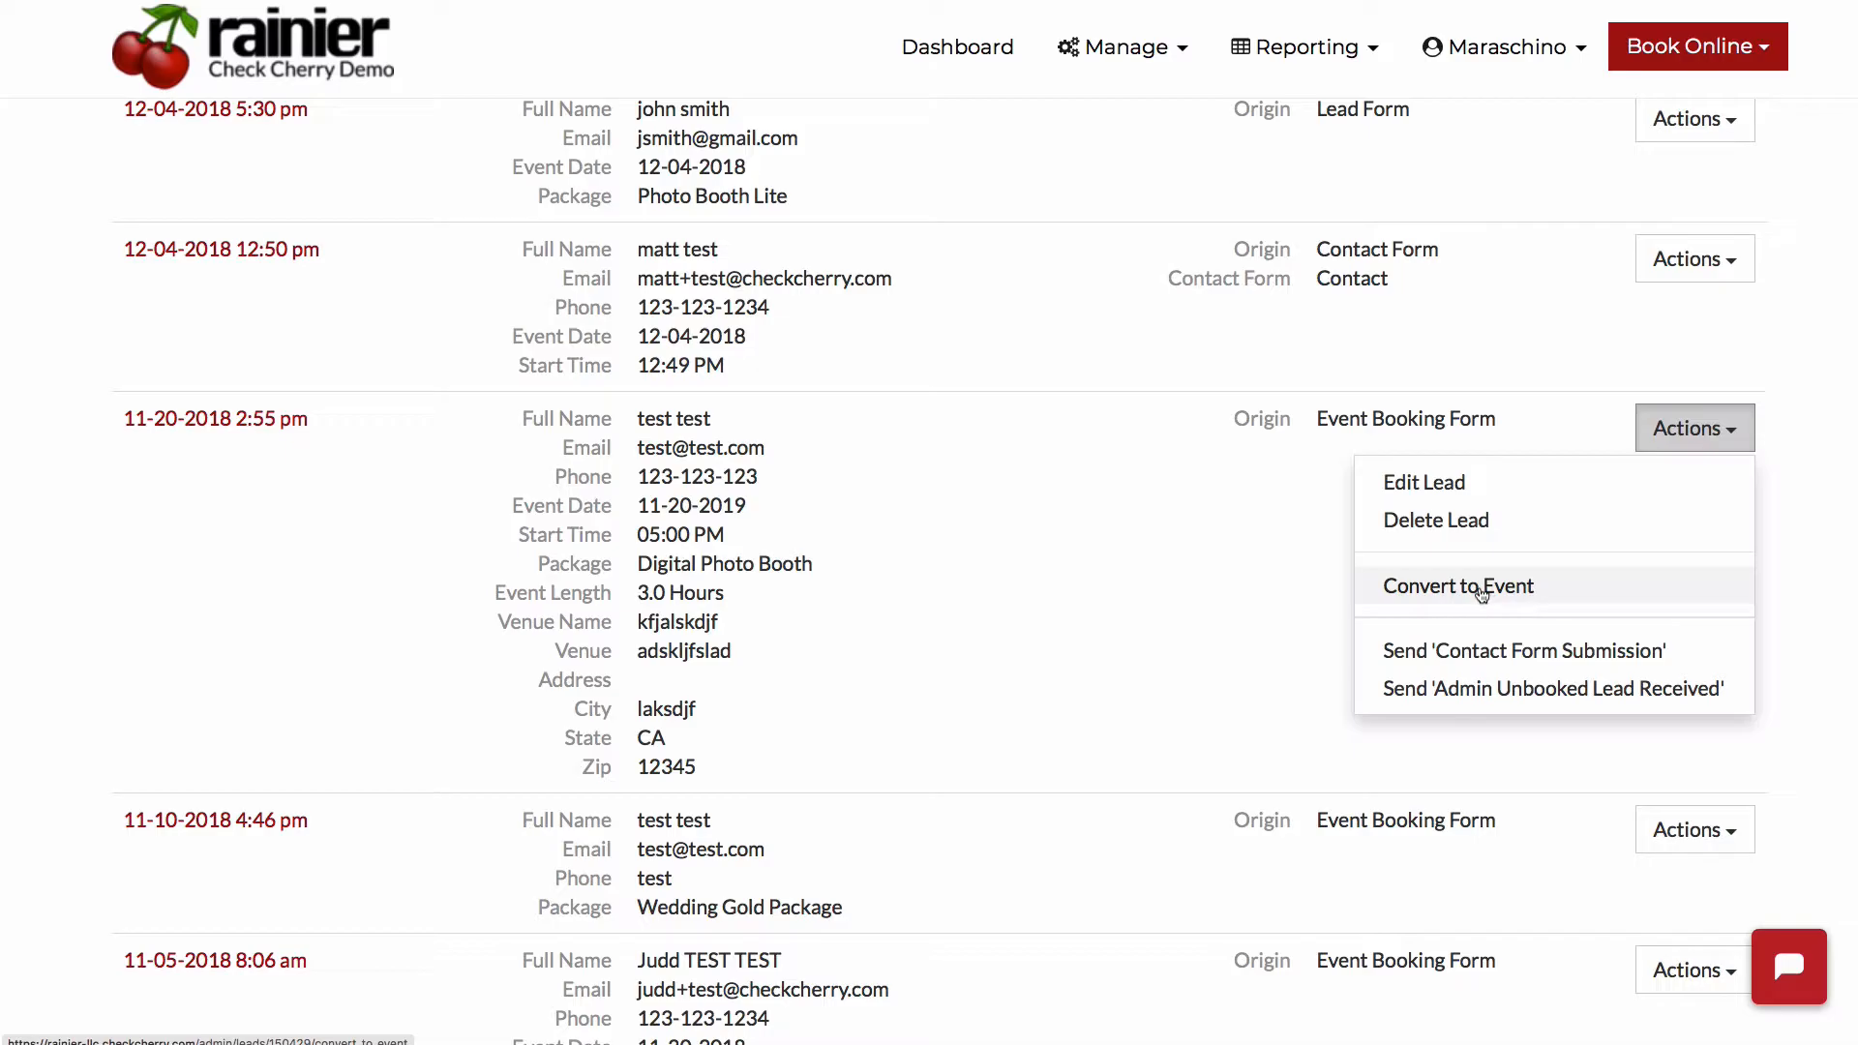
{"action": "left_click", "coordinate": [1481, 592]}
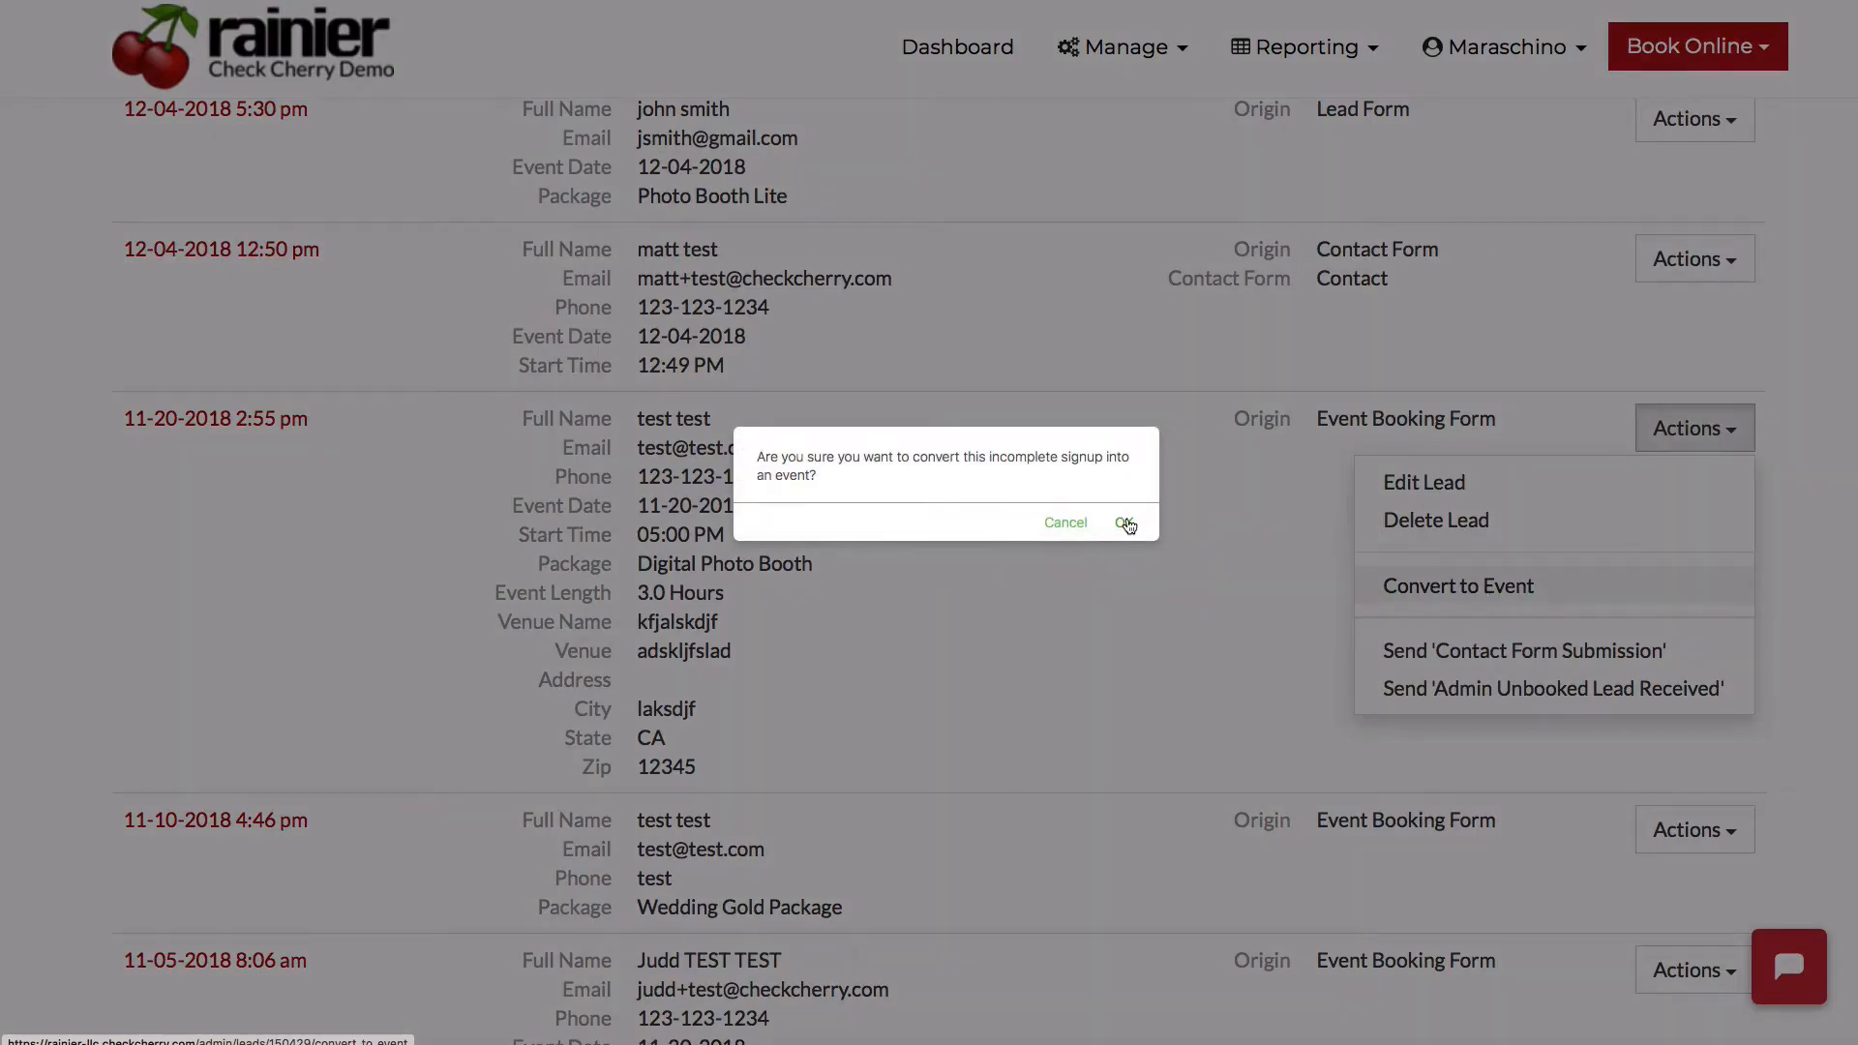
{"action": "left_click", "coordinate": [1124, 523]}
- Examine the converted event's overview, including its date and time, package, add-ons, venue, contacts and notes
{"action": "scroll", "coordinate": [664, 519], "scroll_direction": "down", "scroll_amount": 3}
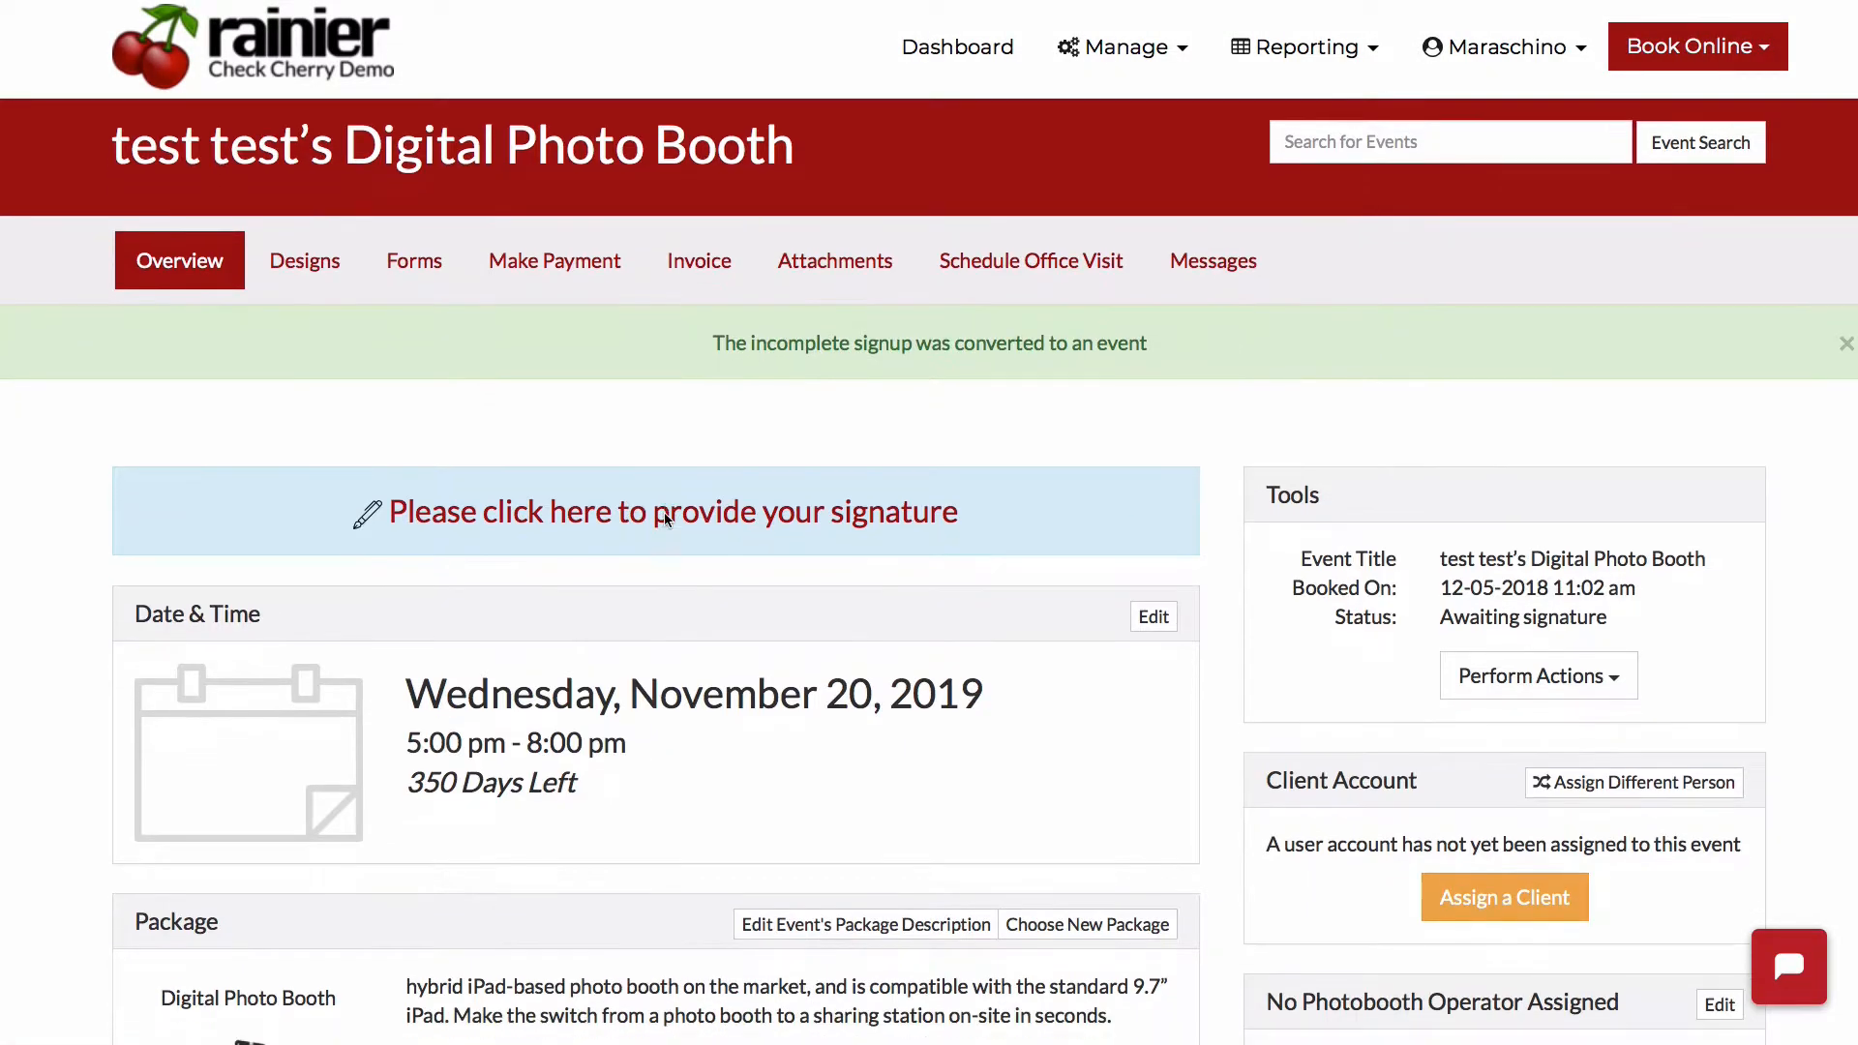
{"action": "left_click_drag", "start_coordinate": [663, 585], "coordinate": [429, 484]}
{"action": "left_click", "coordinate": [429, 484]}
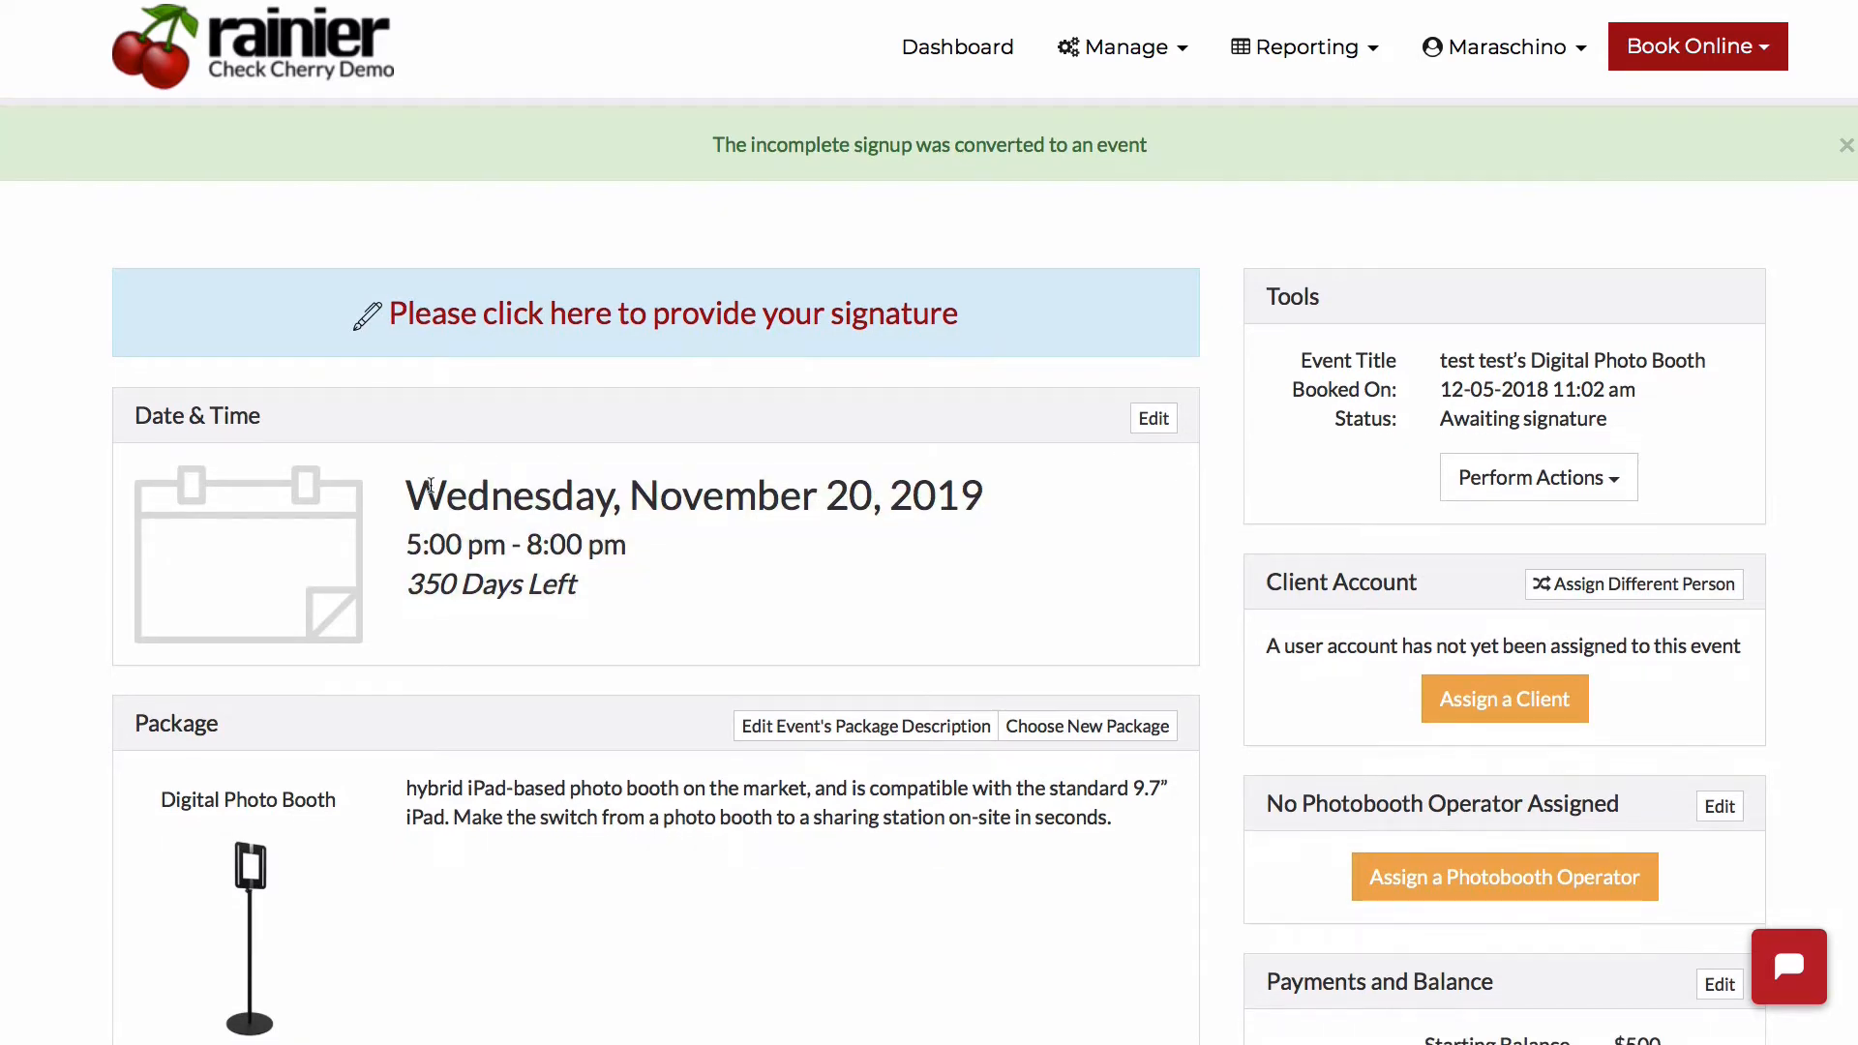
{"action": "scroll", "coordinate": [427, 481], "scroll_direction": "down", "scroll_amount": 10}
{"action": "scroll", "coordinate": [977, 406], "scroll_direction": "down", "scroll_amount": 10}
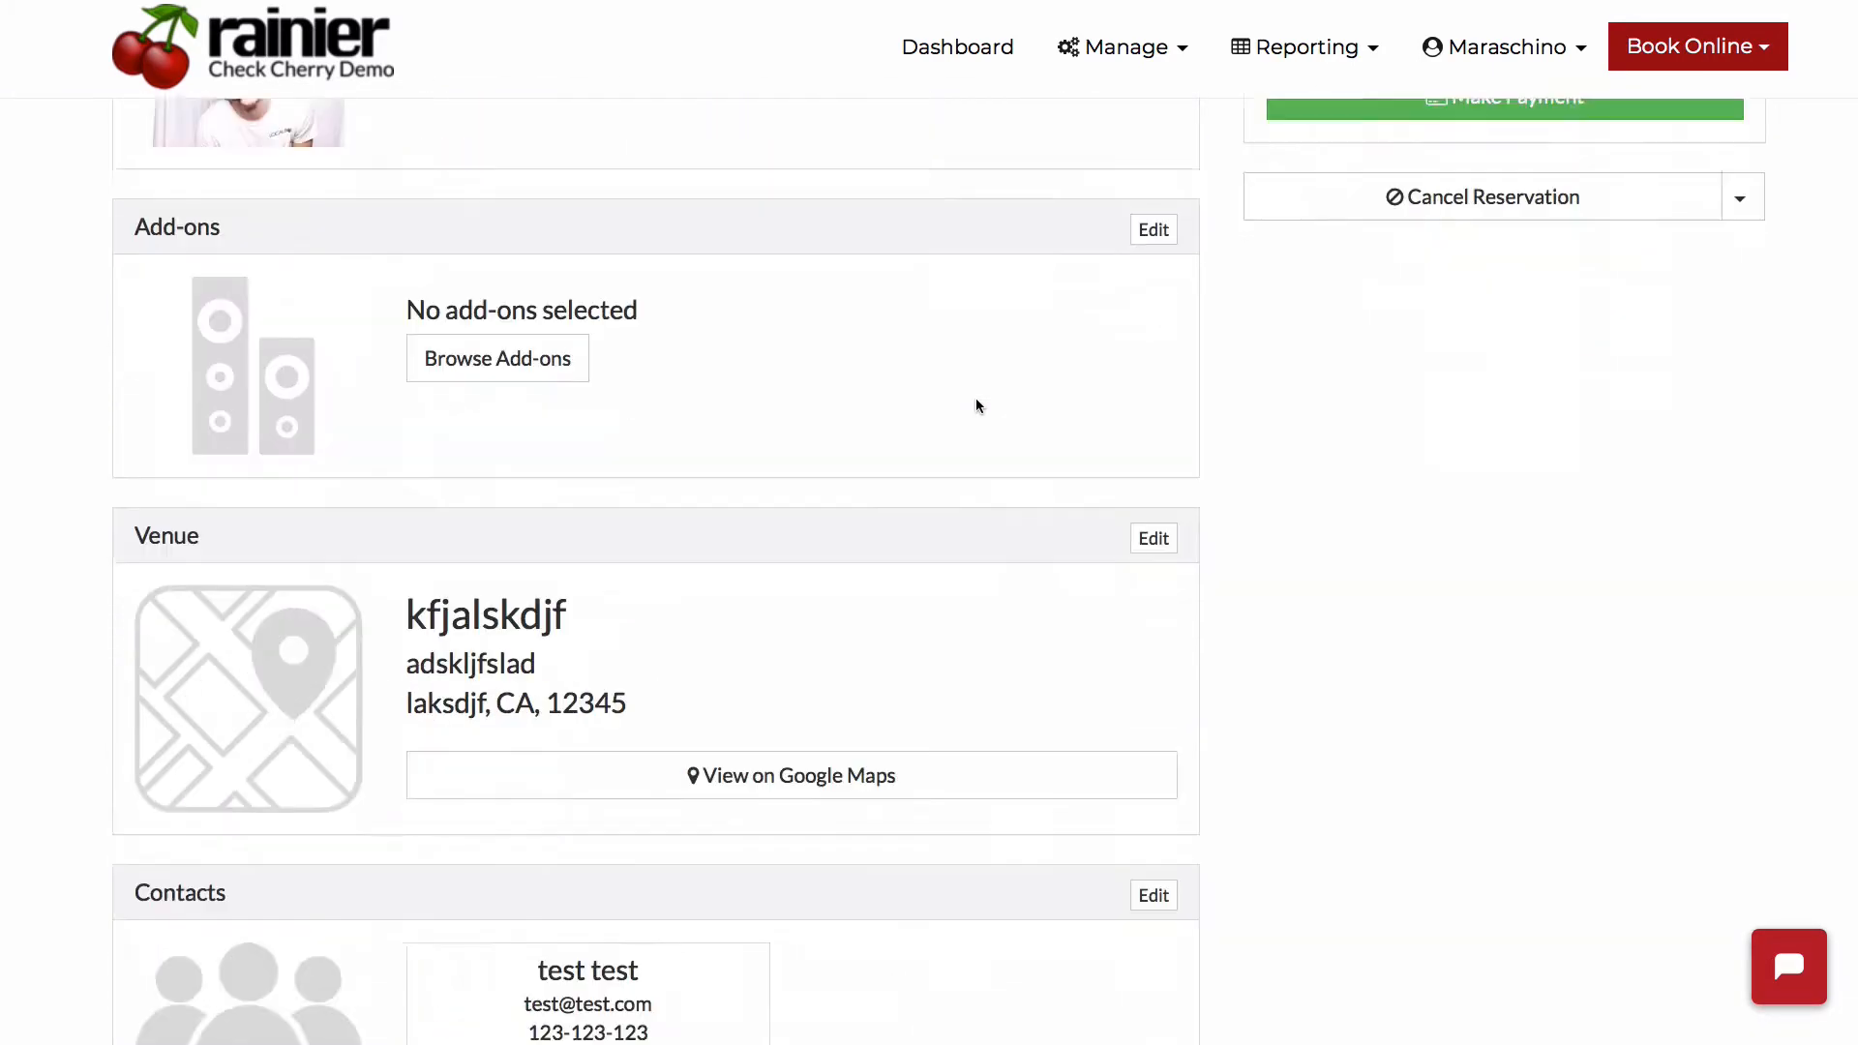
{"action": "scroll", "coordinate": [977, 405], "scroll_direction": "down", "scroll_amount": 3}
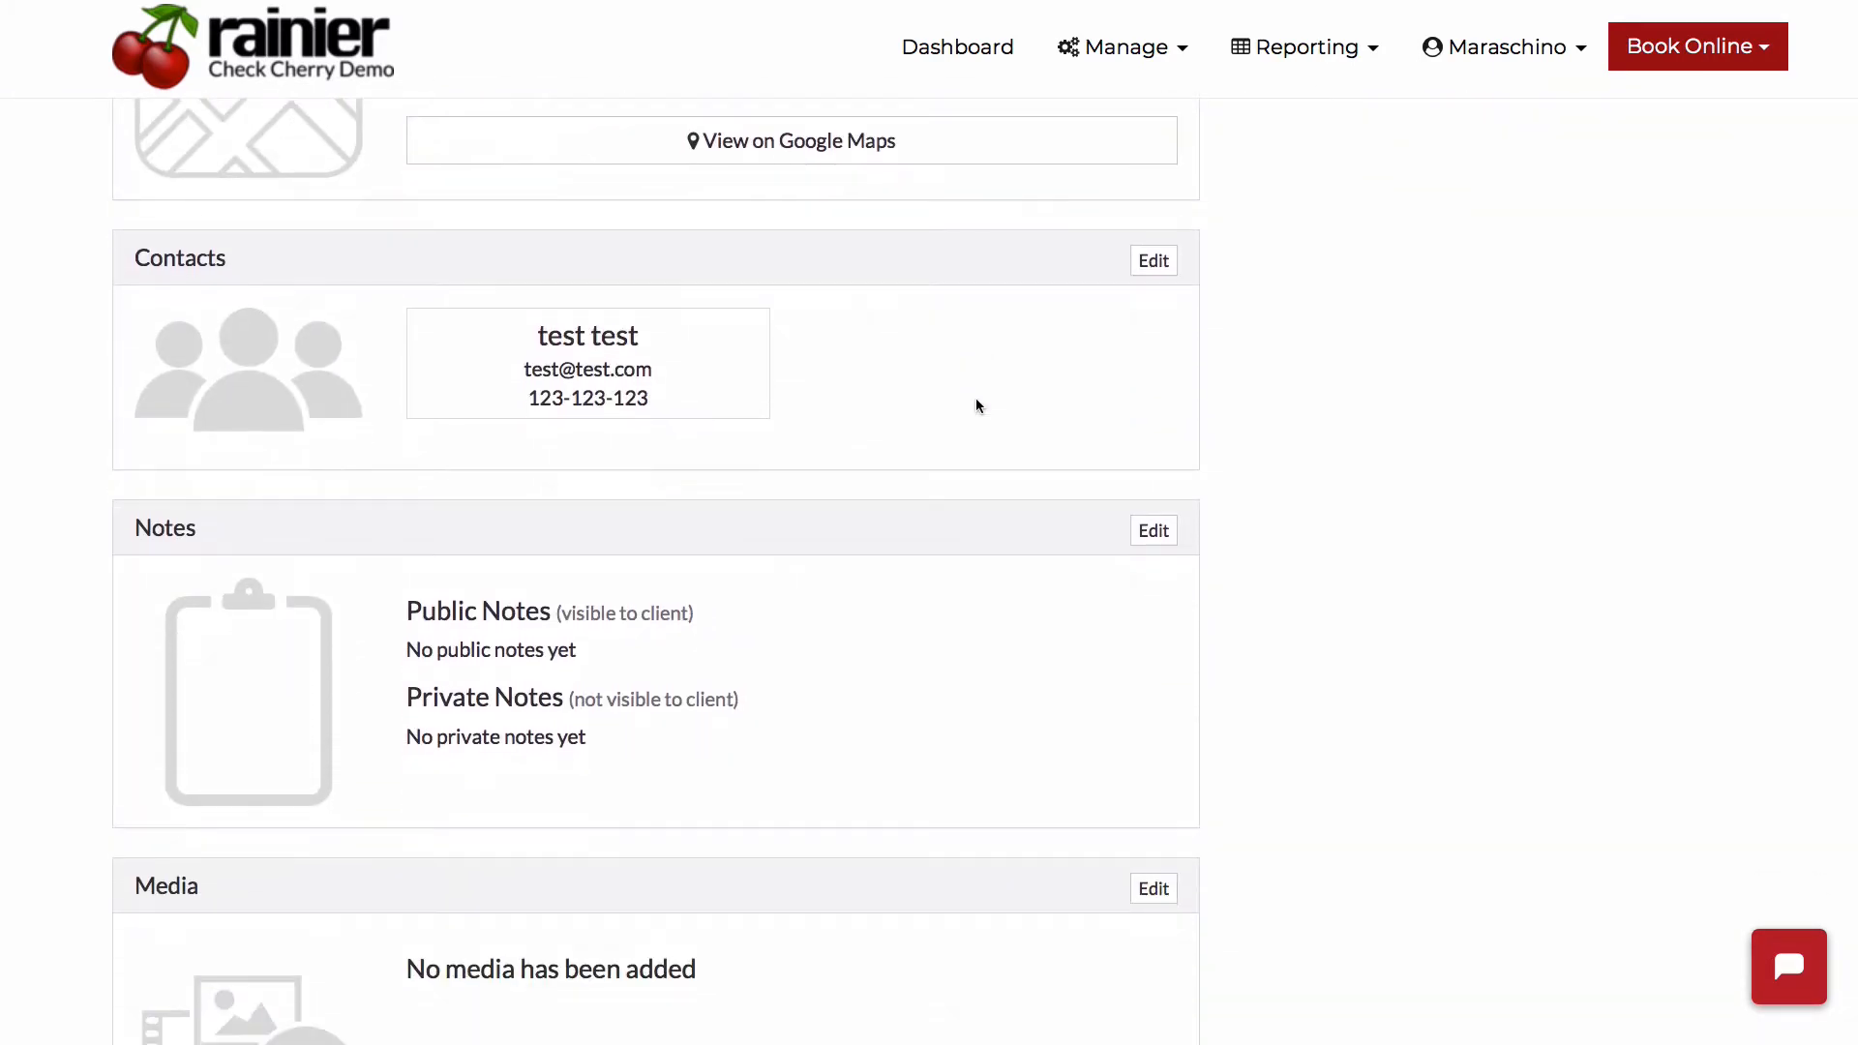
{"action": "scroll", "coordinate": [977, 406], "scroll_direction": "up", "scroll_amount": 5}
{"action": "left_click_drag", "start_coordinate": [838, 383], "coordinate": [409, 281]}
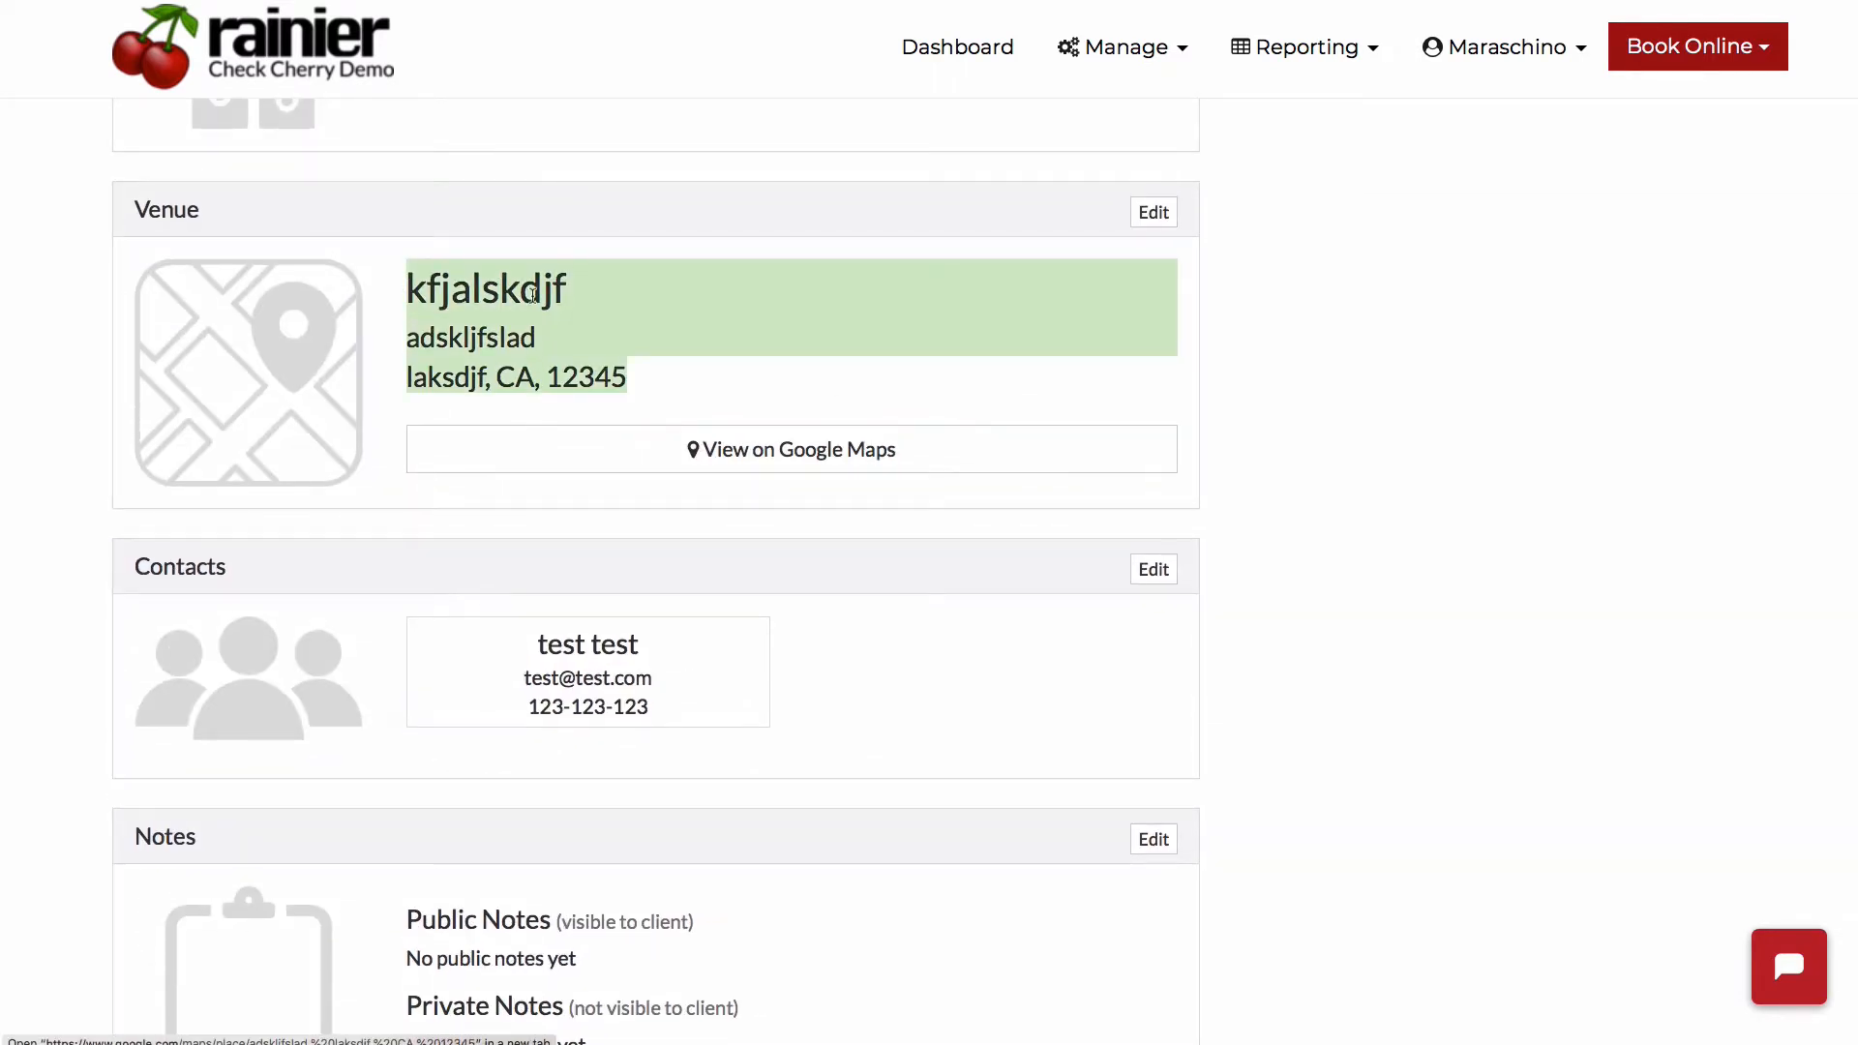
{"action": "left_click", "coordinate": [1004, 274]}
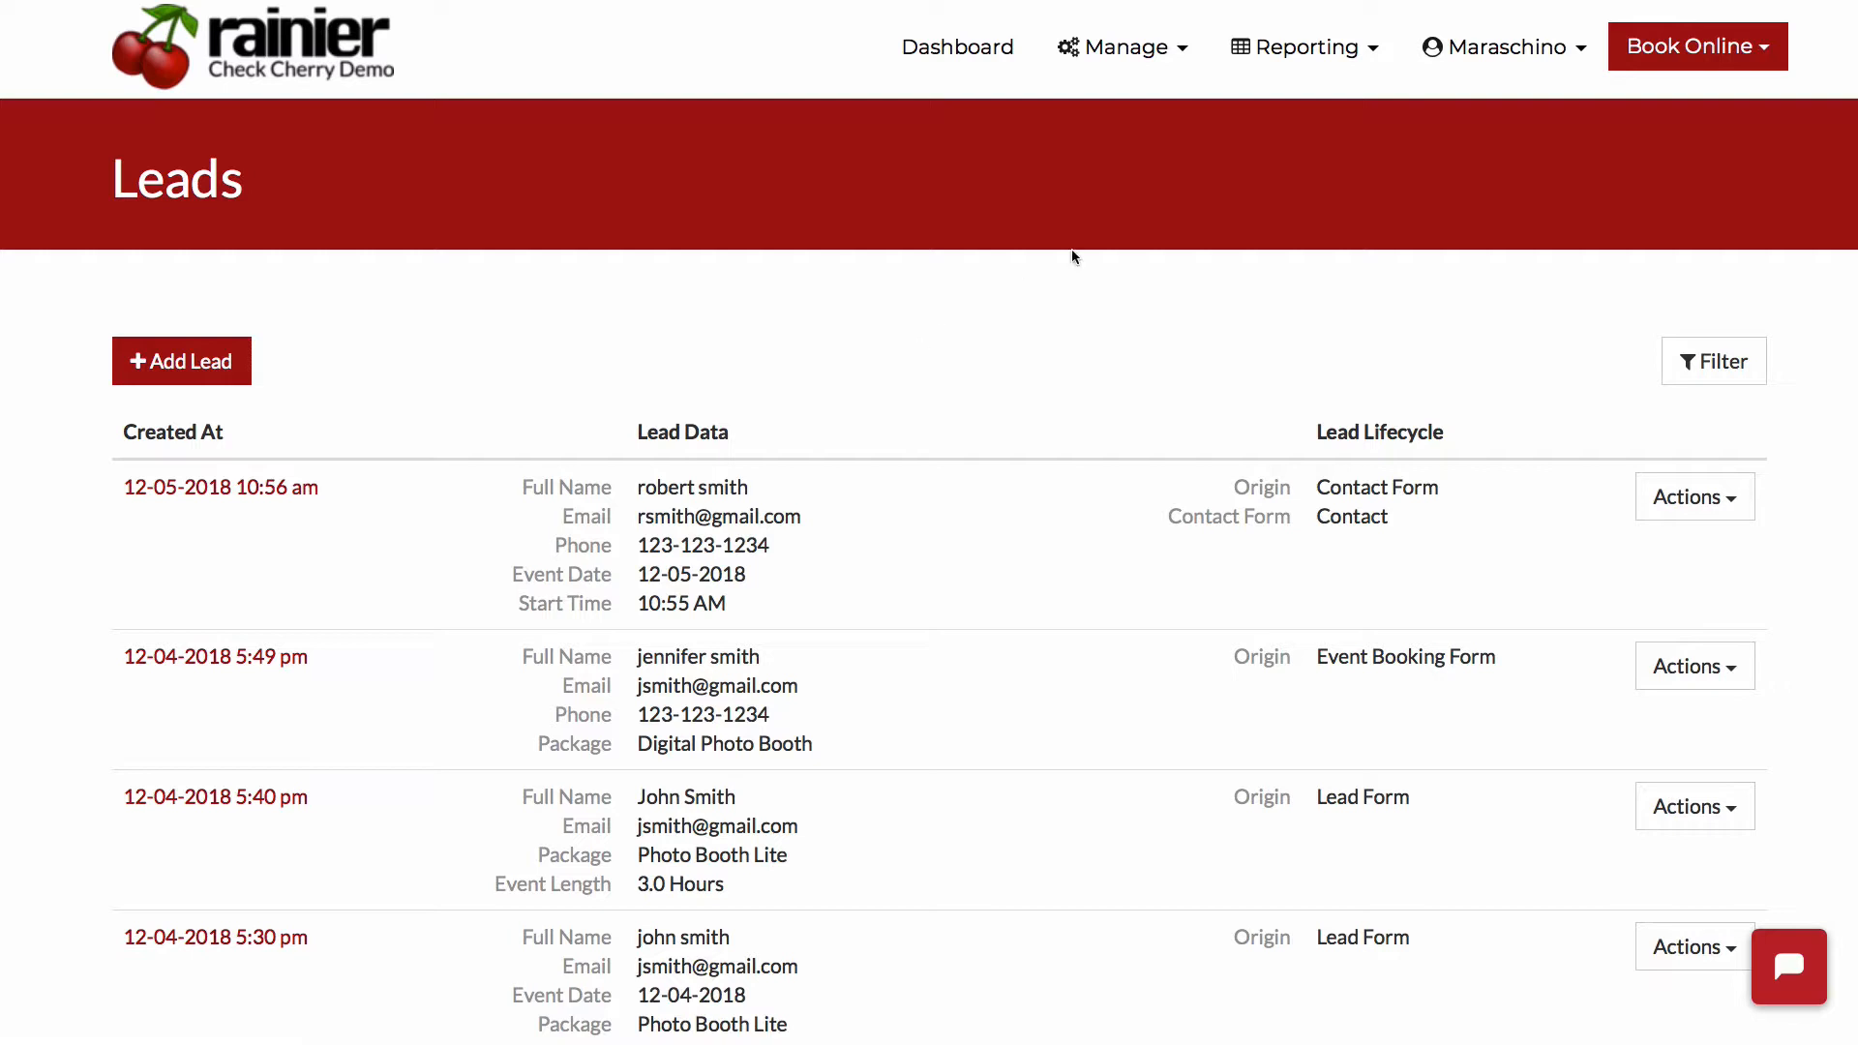
- Start a new automated email with the trigger "When a Contact Form is Submitted"
{"action": "left_click", "coordinate": [1127, 66]}
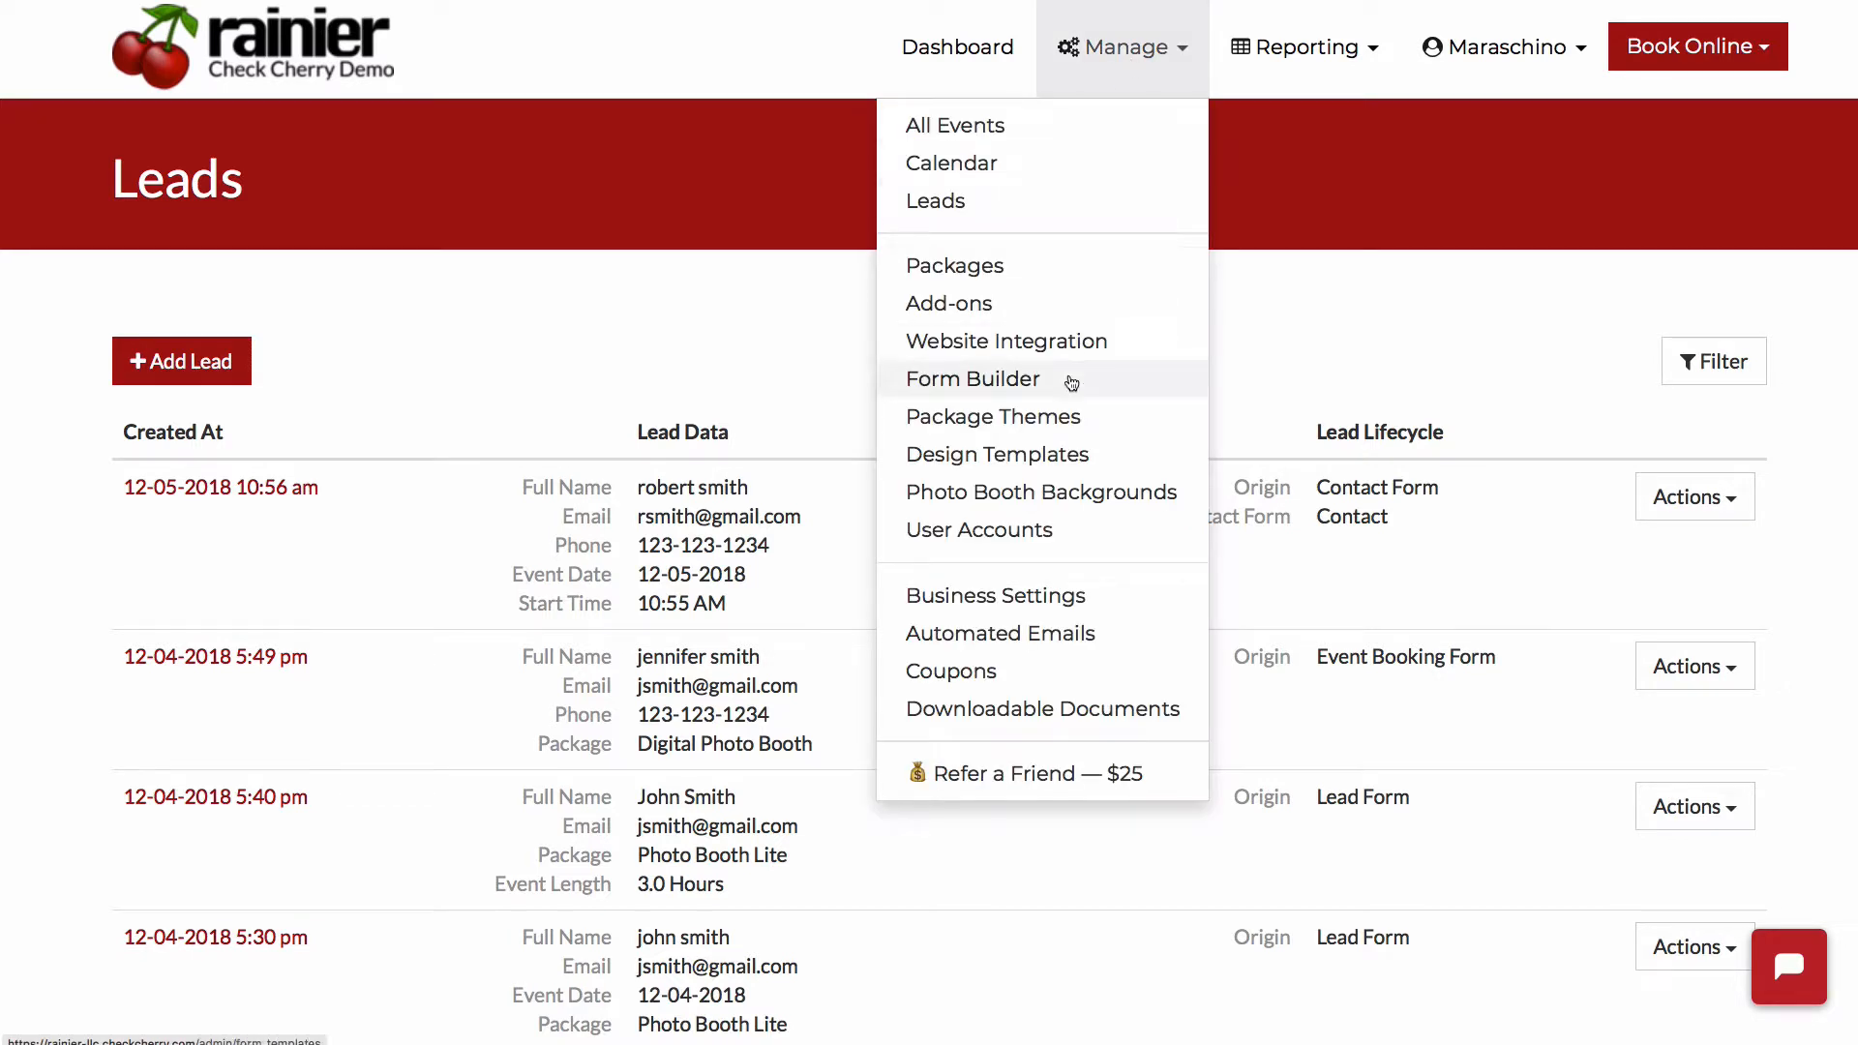
{"action": "left_click", "coordinate": [1001, 632]}
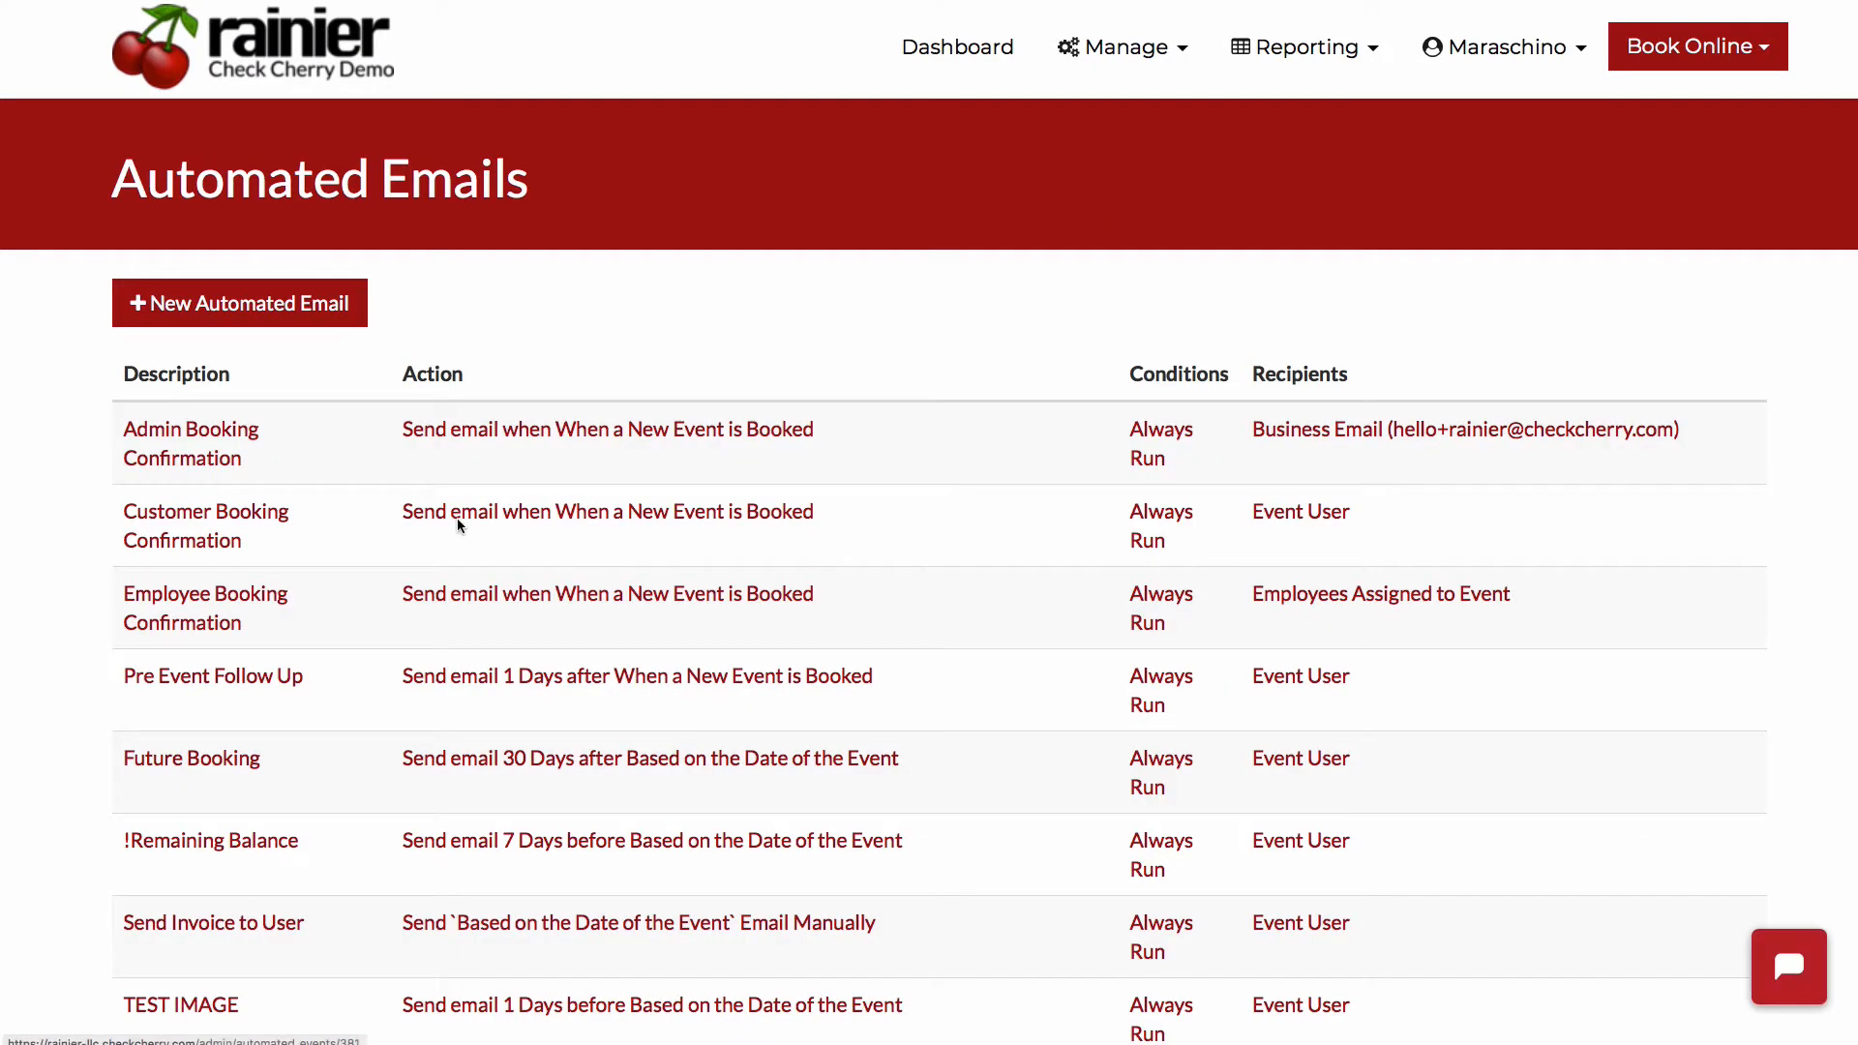
{"action": "left_click", "coordinate": [329, 309]}
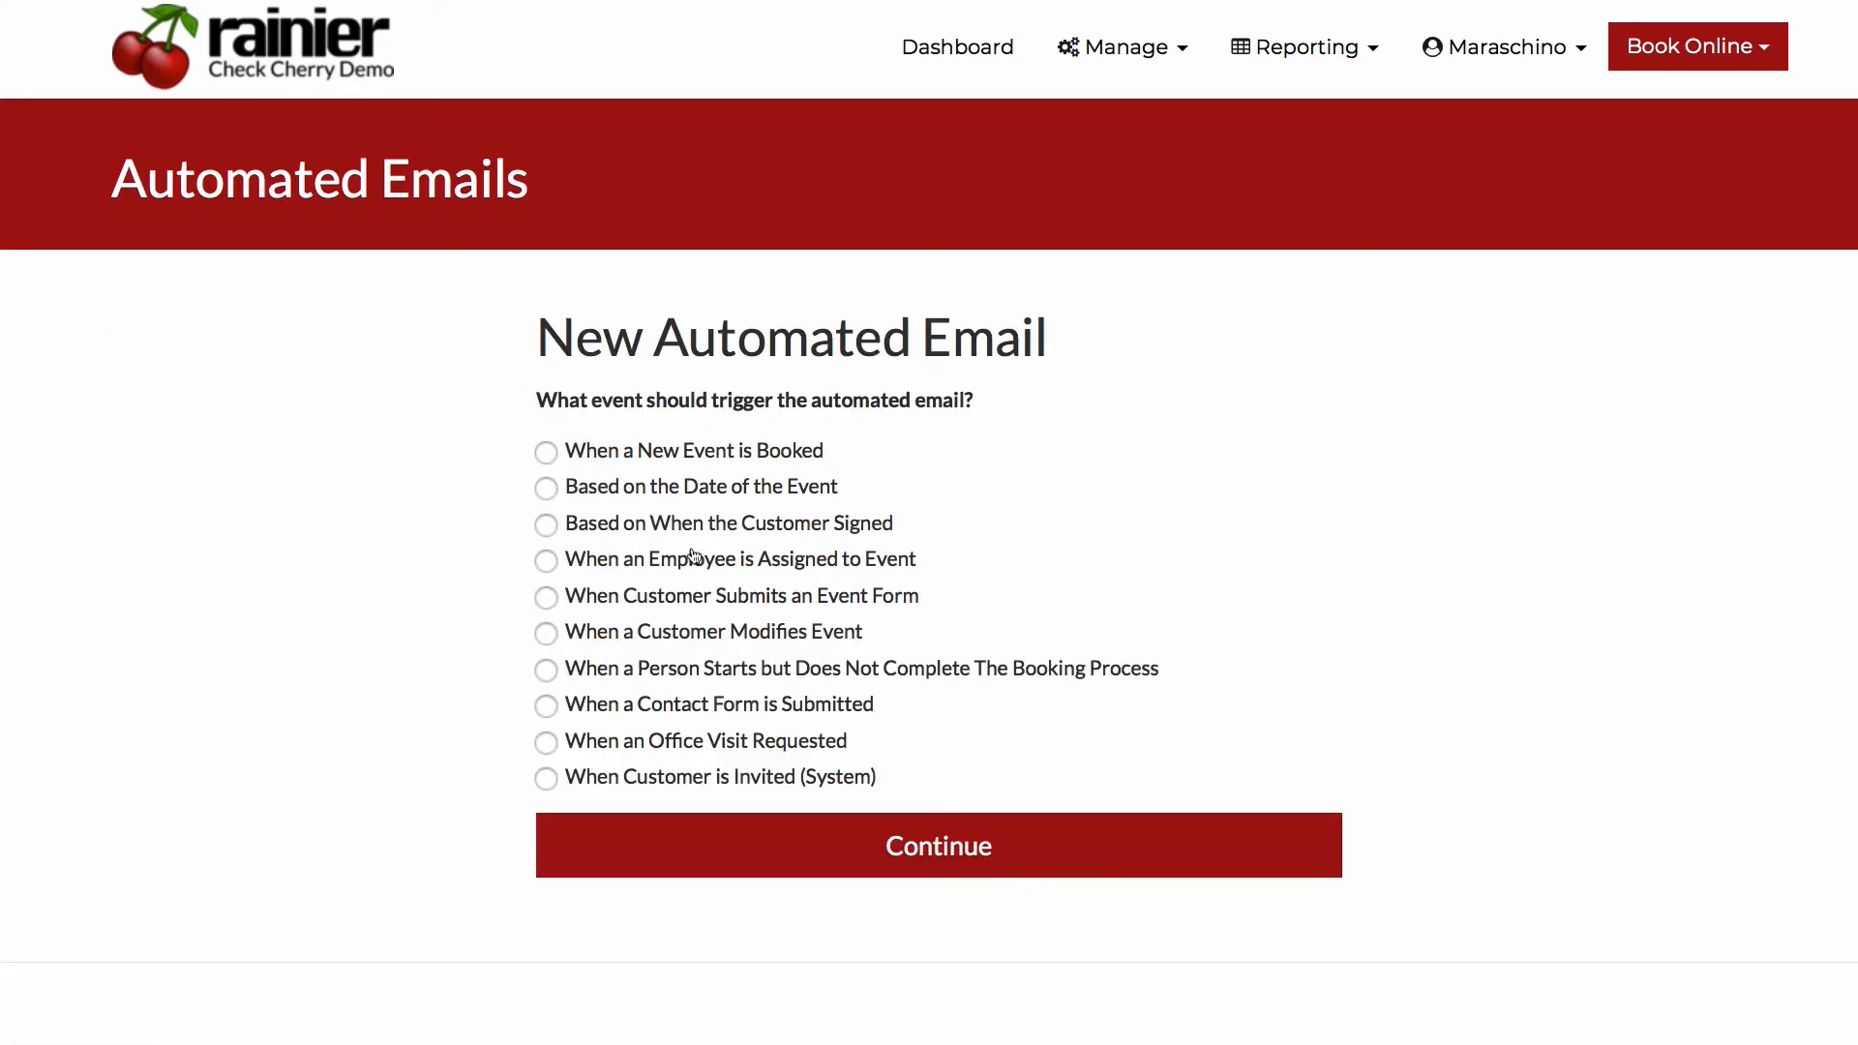
{"action": "left_click", "coordinate": [650, 707]}
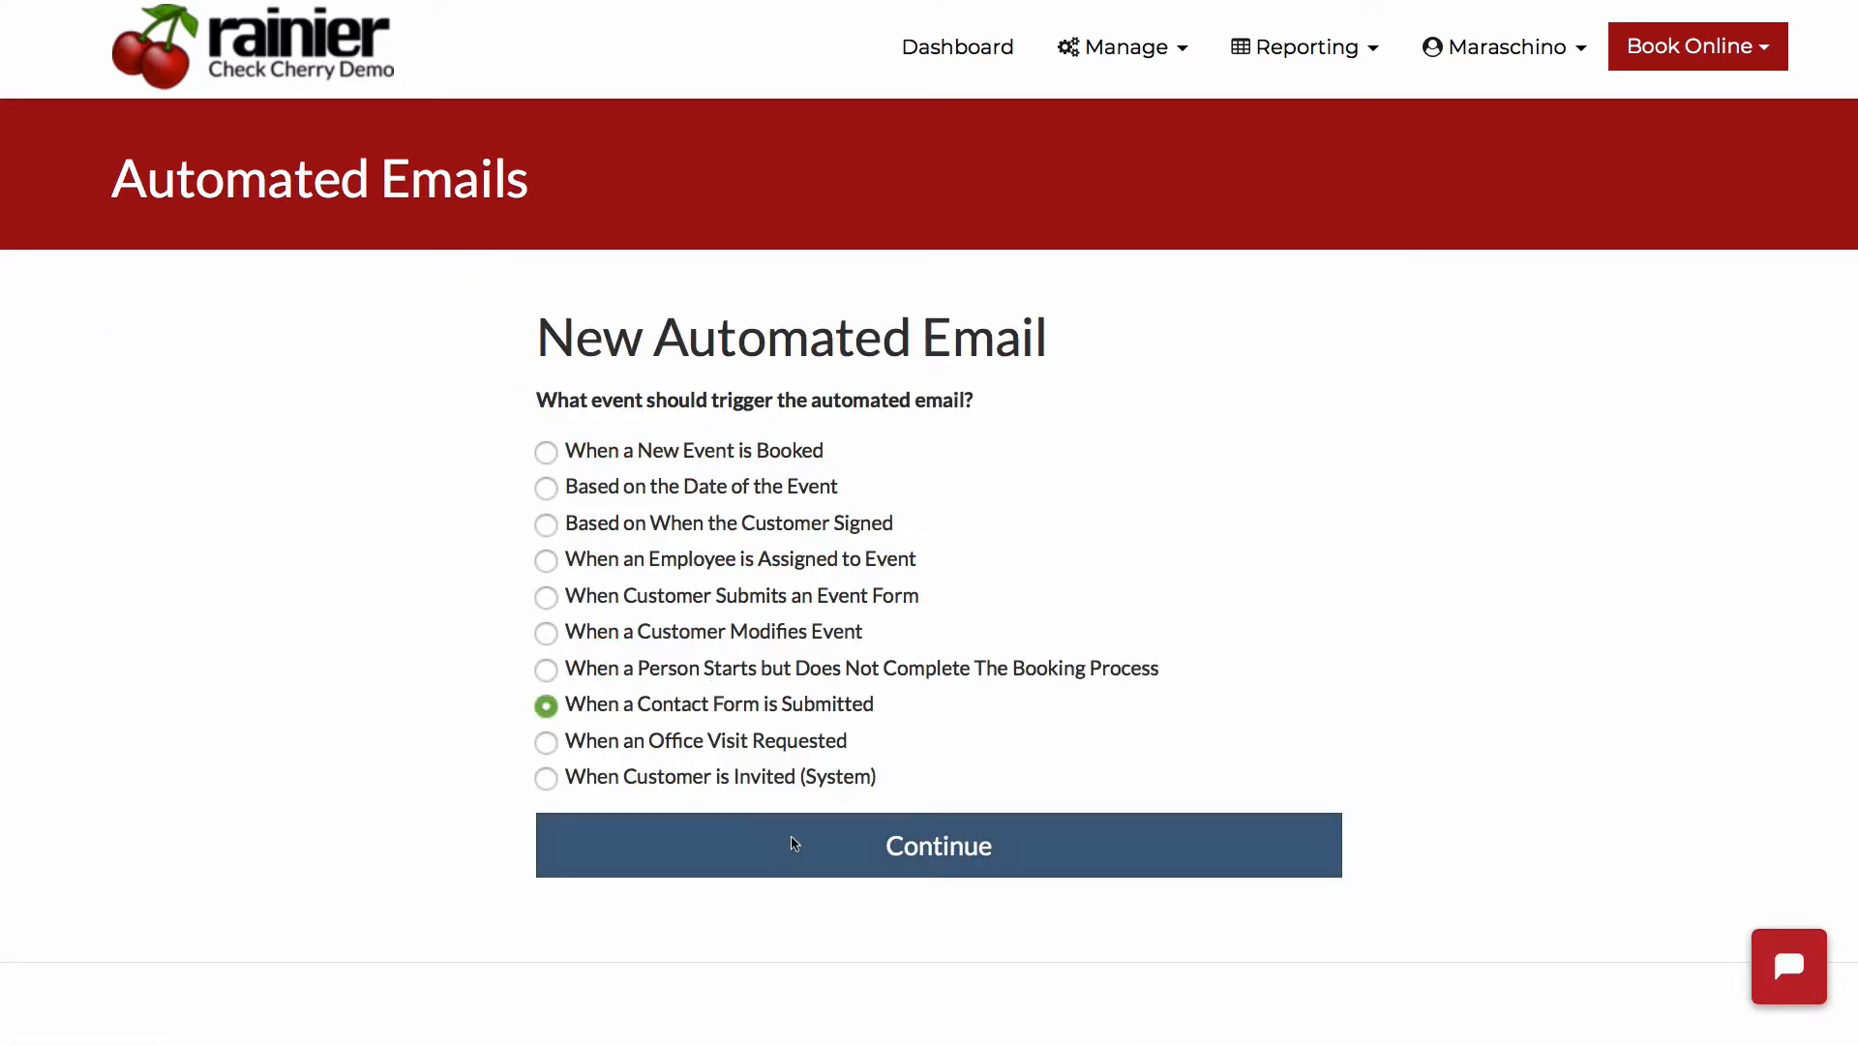
{"action": "left_click", "coordinate": [786, 836]}
{"action": "scroll", "coordinate": [456, 451], "scroll_direction": "down", "scroll_amount": 6}
{"action": "scroll", "coordinate": [455, 424], "scroll_direction": "up", "scroll_amount": 5}
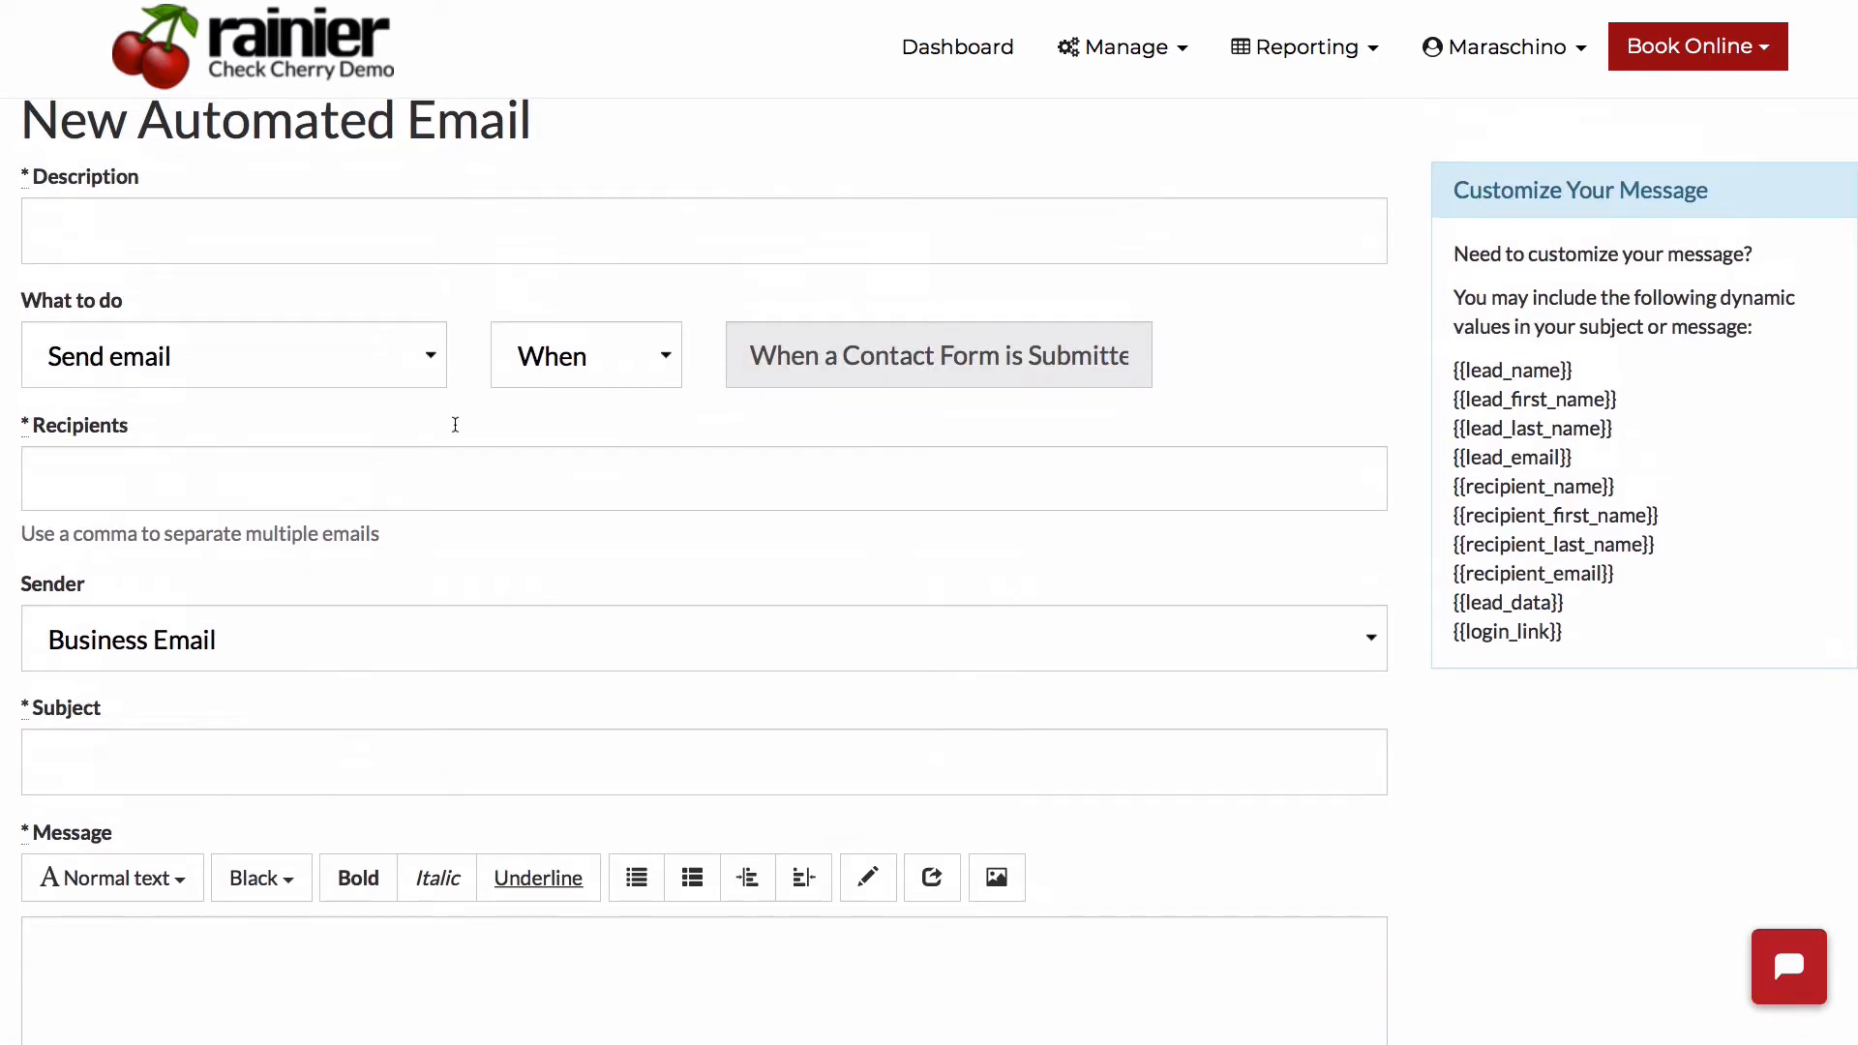
- Enter "Contact Form Submission" as the automated email's description
{"action": "left_click", "coordinate": [440, 228]}
{"action": "type", "text": "C"}
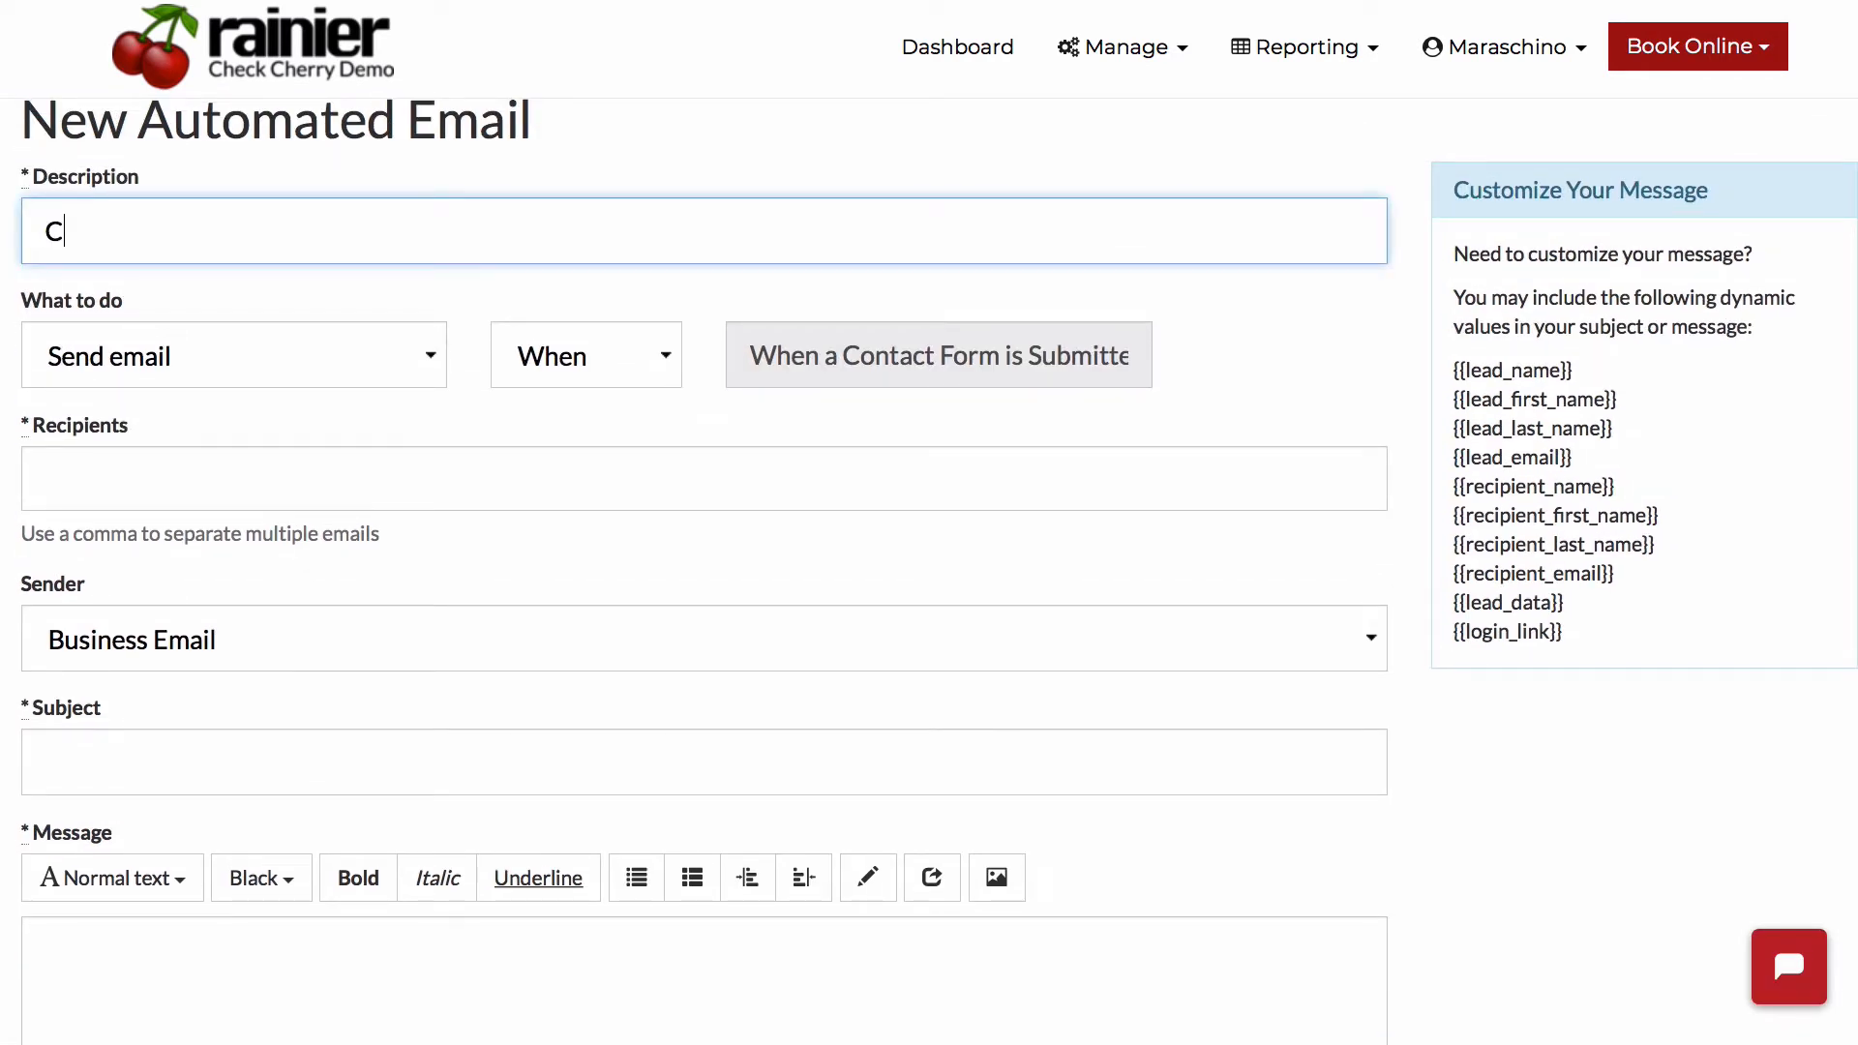
{"action": "type", "text": "ontact Form Submission"}
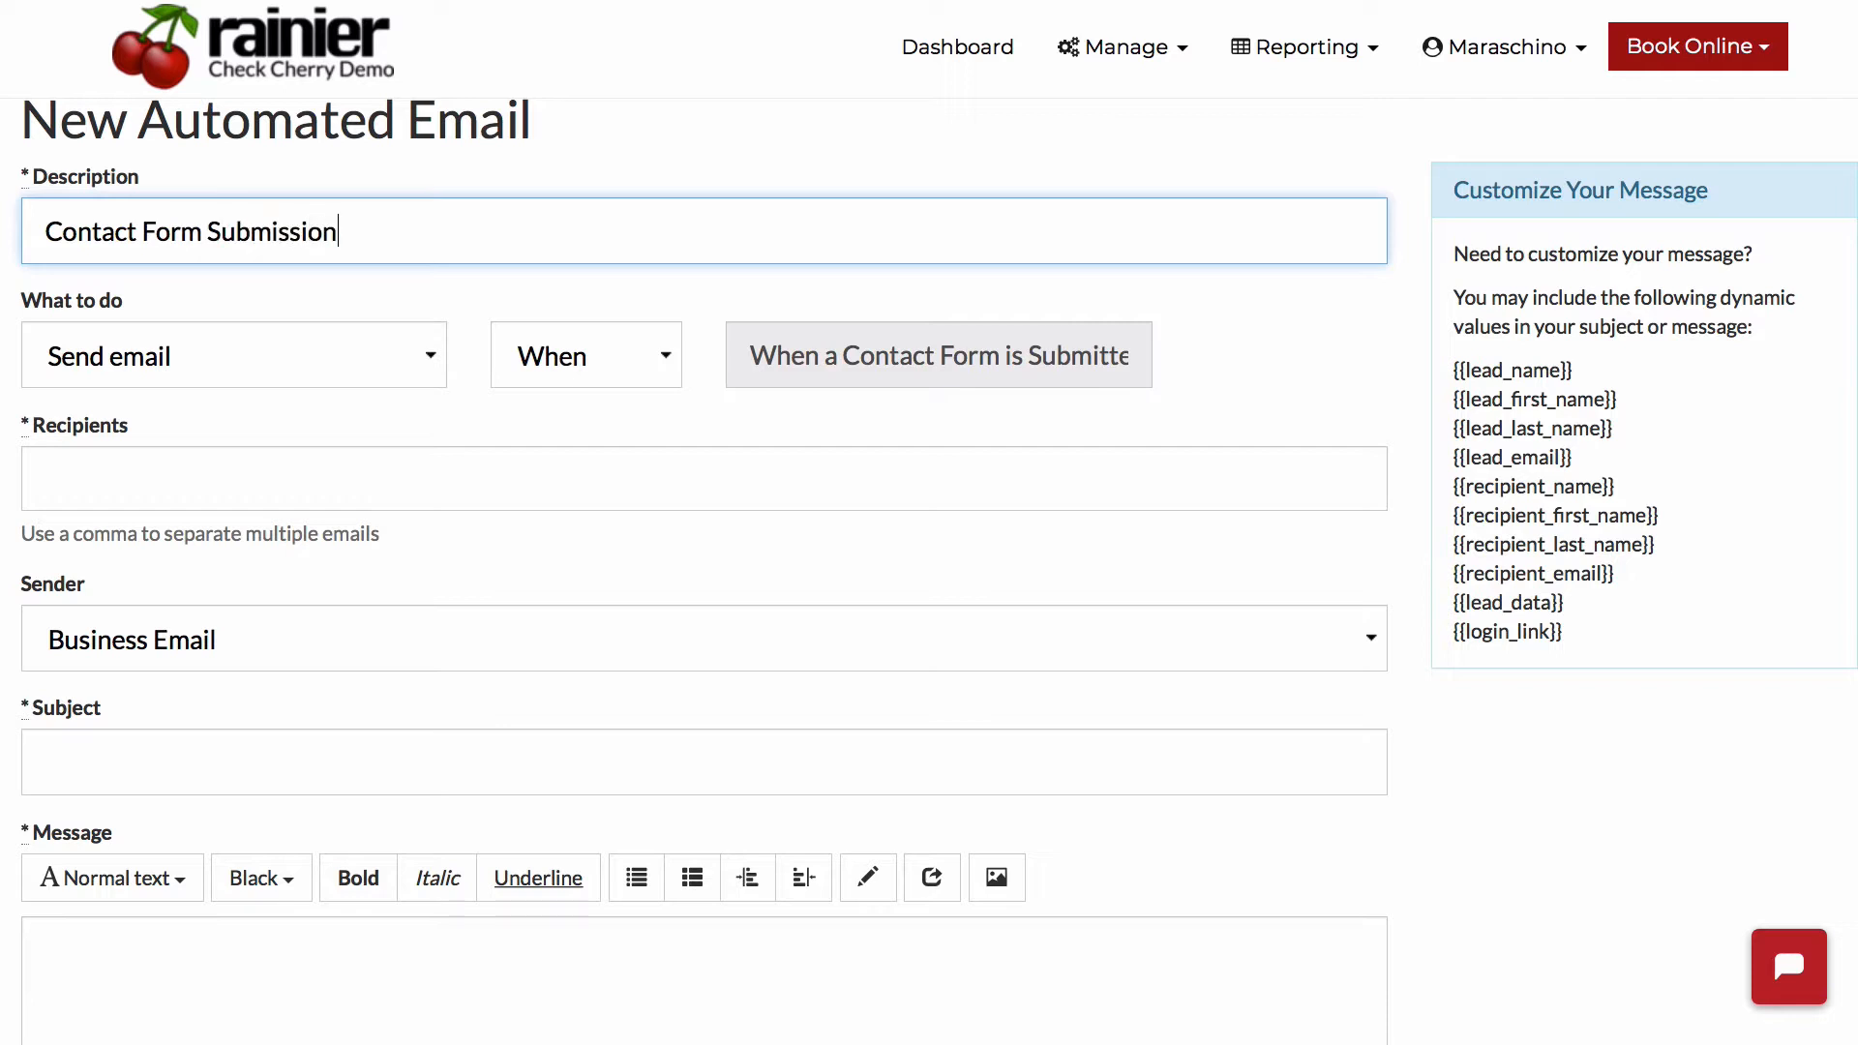
- Add Lead User and Business Email as recipients of the automated email
{"action": "left_click", "coordinate": [206, 447]}
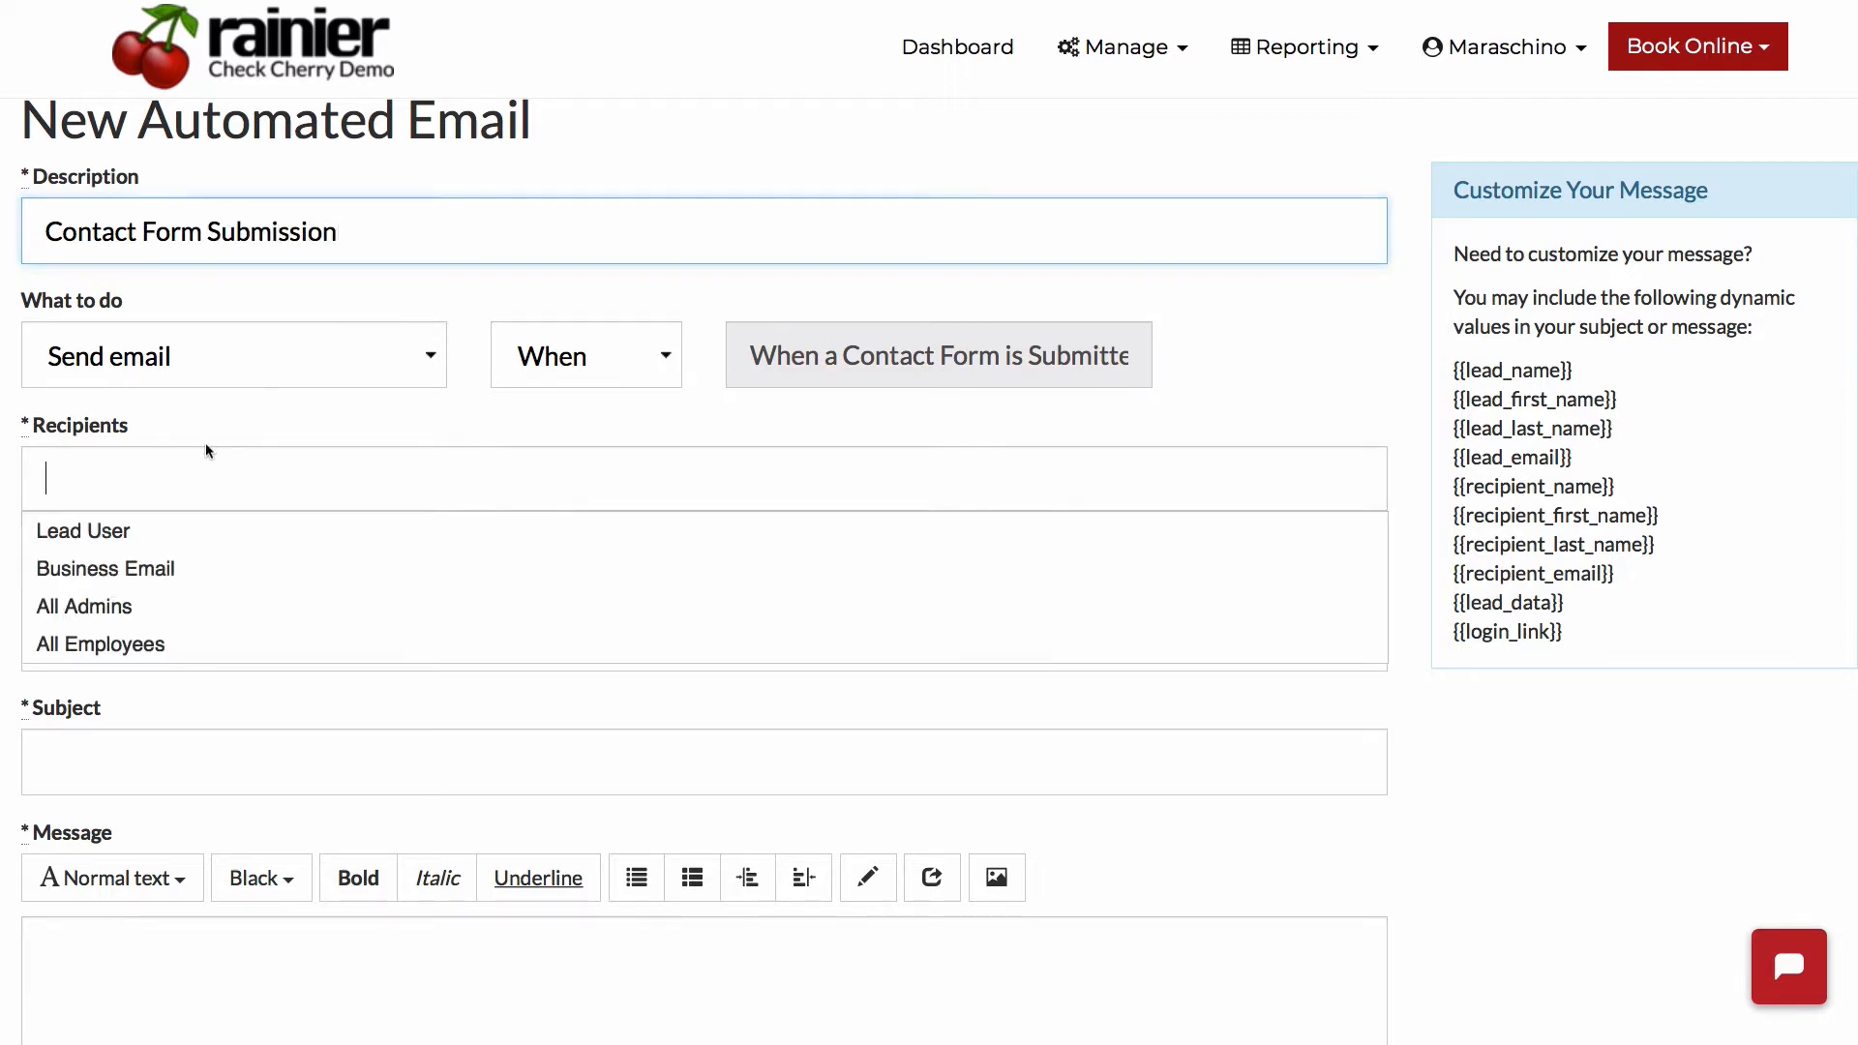
{"action": "left_click", "coordinate": [117, 535]}
{"action": "left_click", "coordinate": [278, 492]}
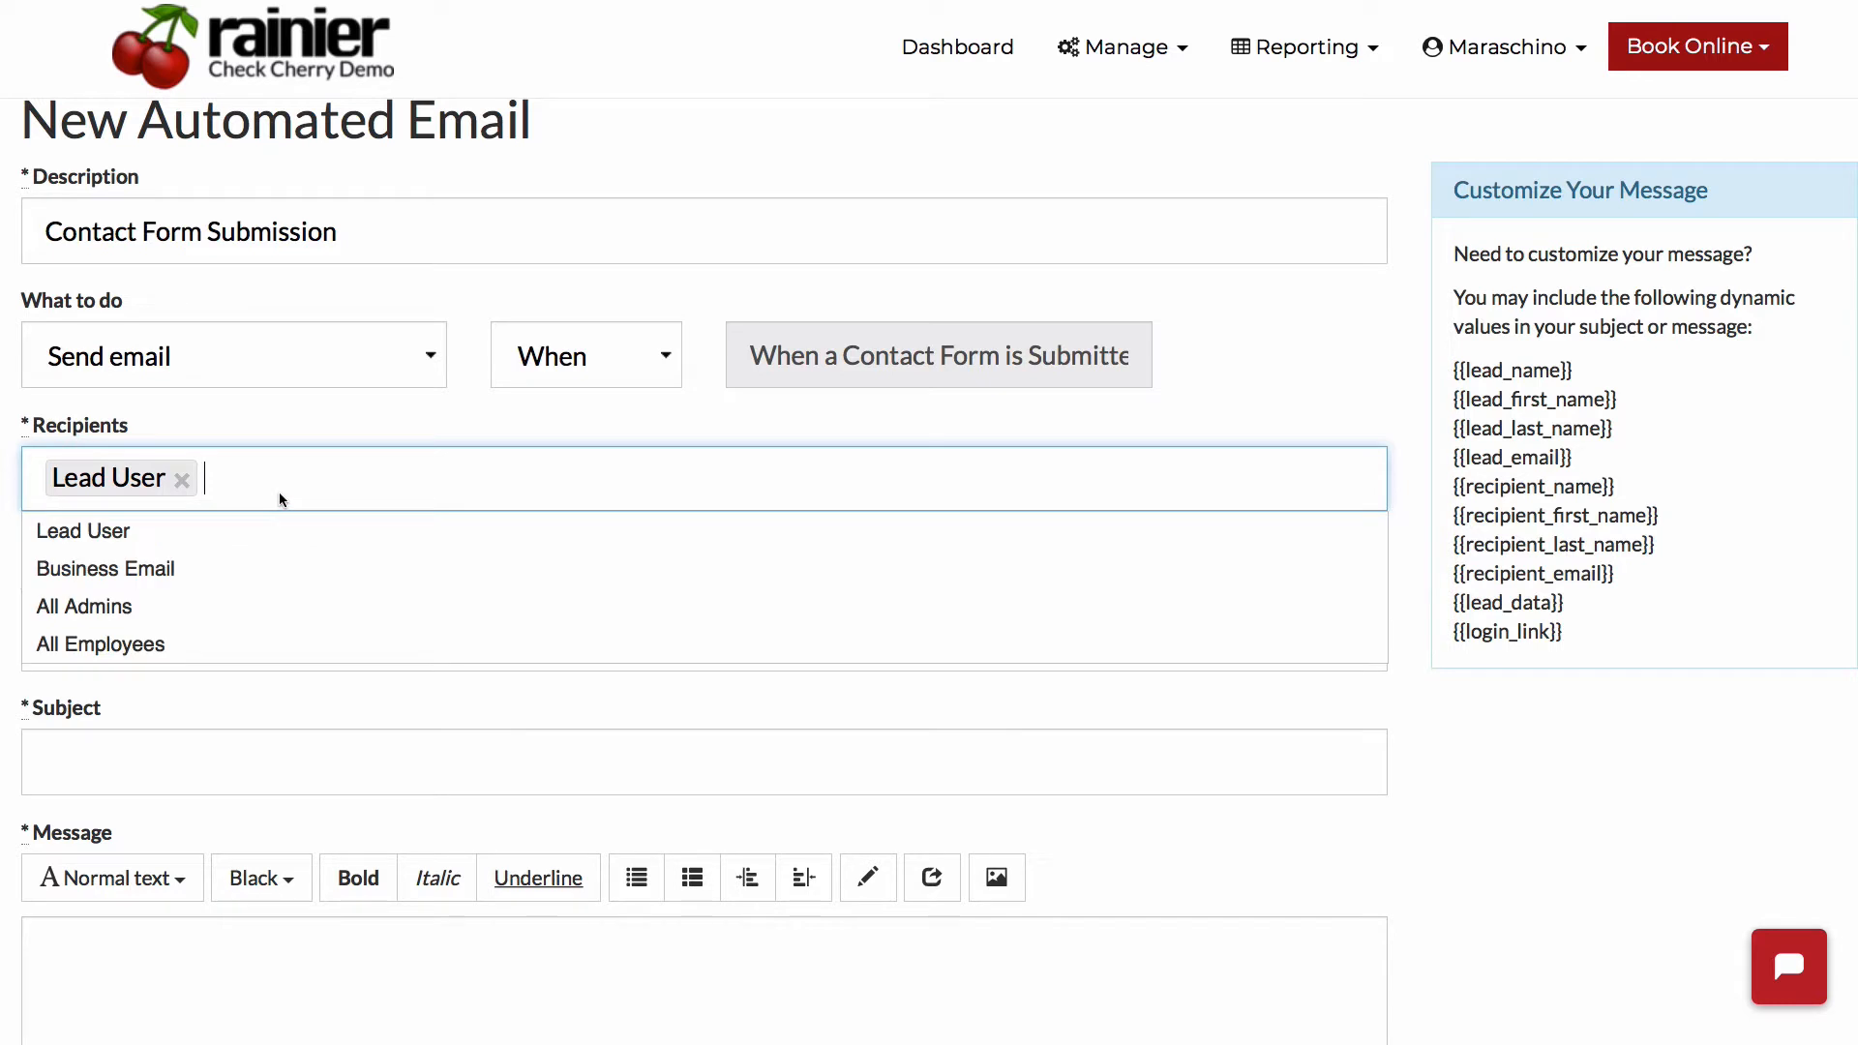
{"action": "left_click", "coordinate": [166, 567]}
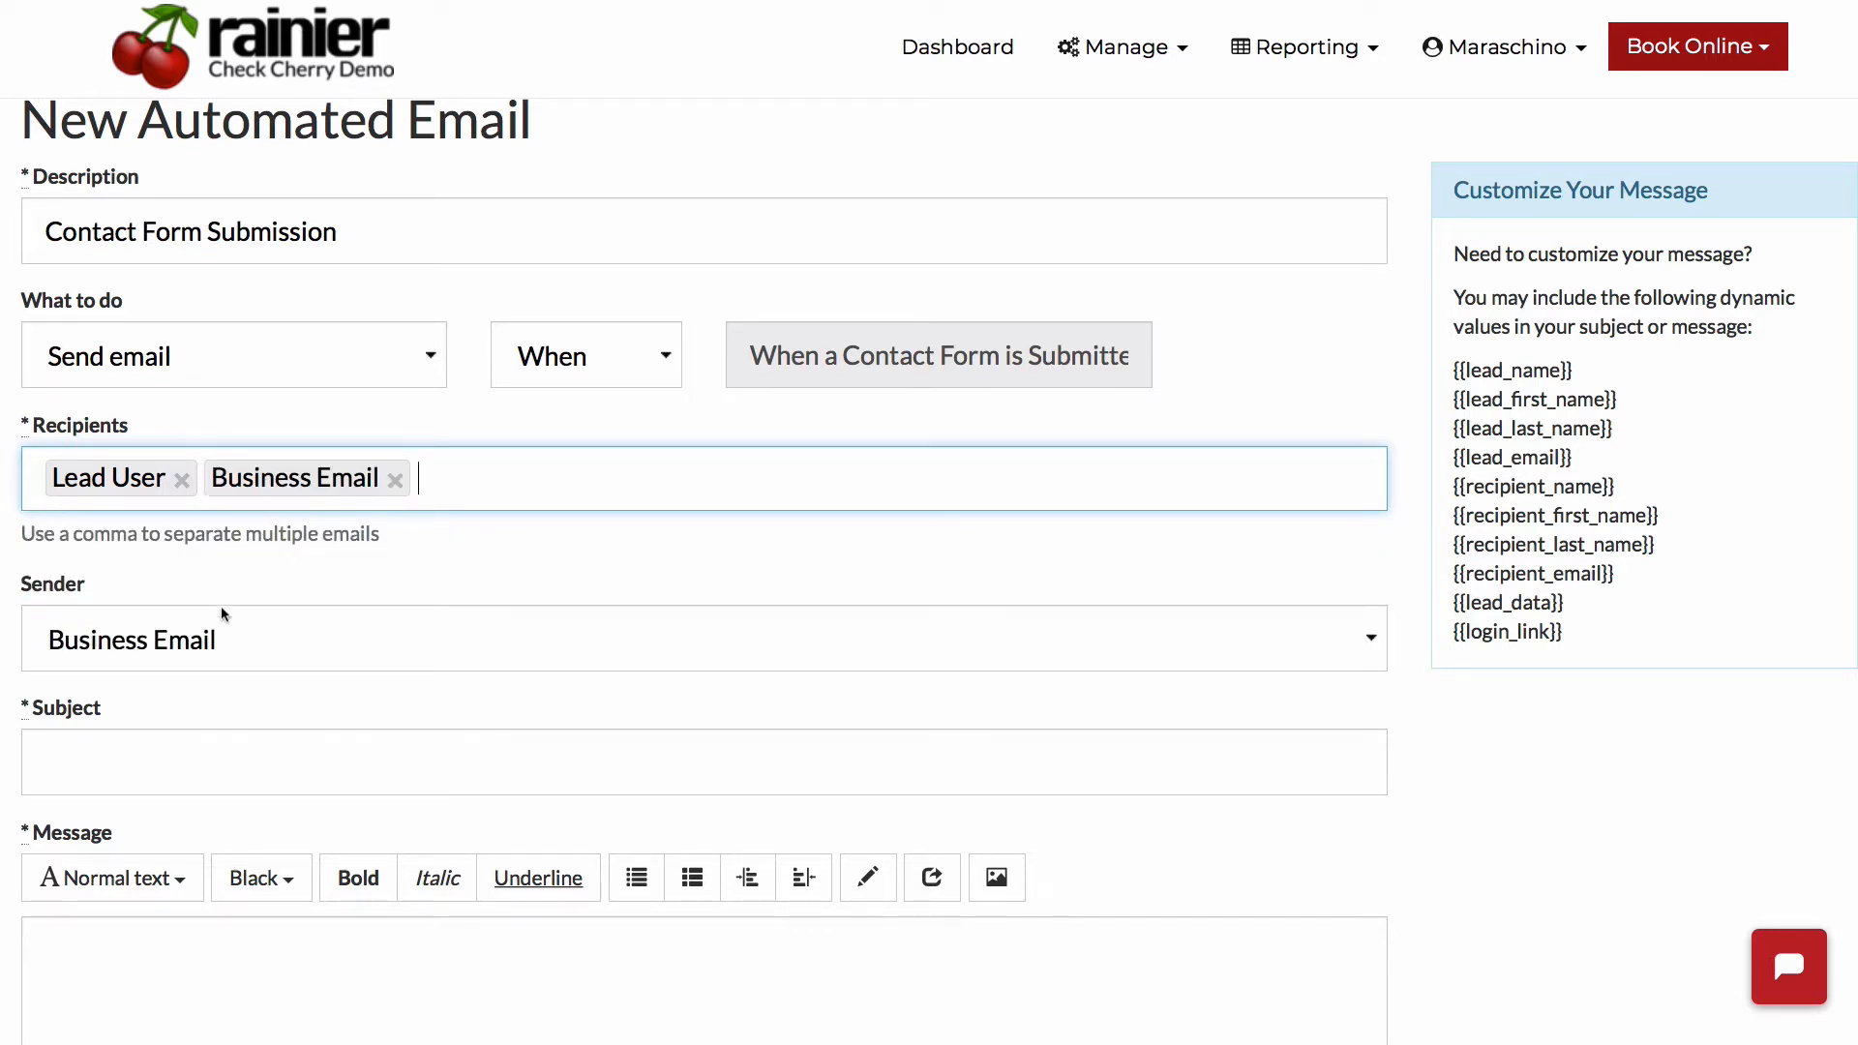
- Enter "Thank you for contacting us" as the automated email's subject
{"action": "left_click", "coordinate": [172, 753]}
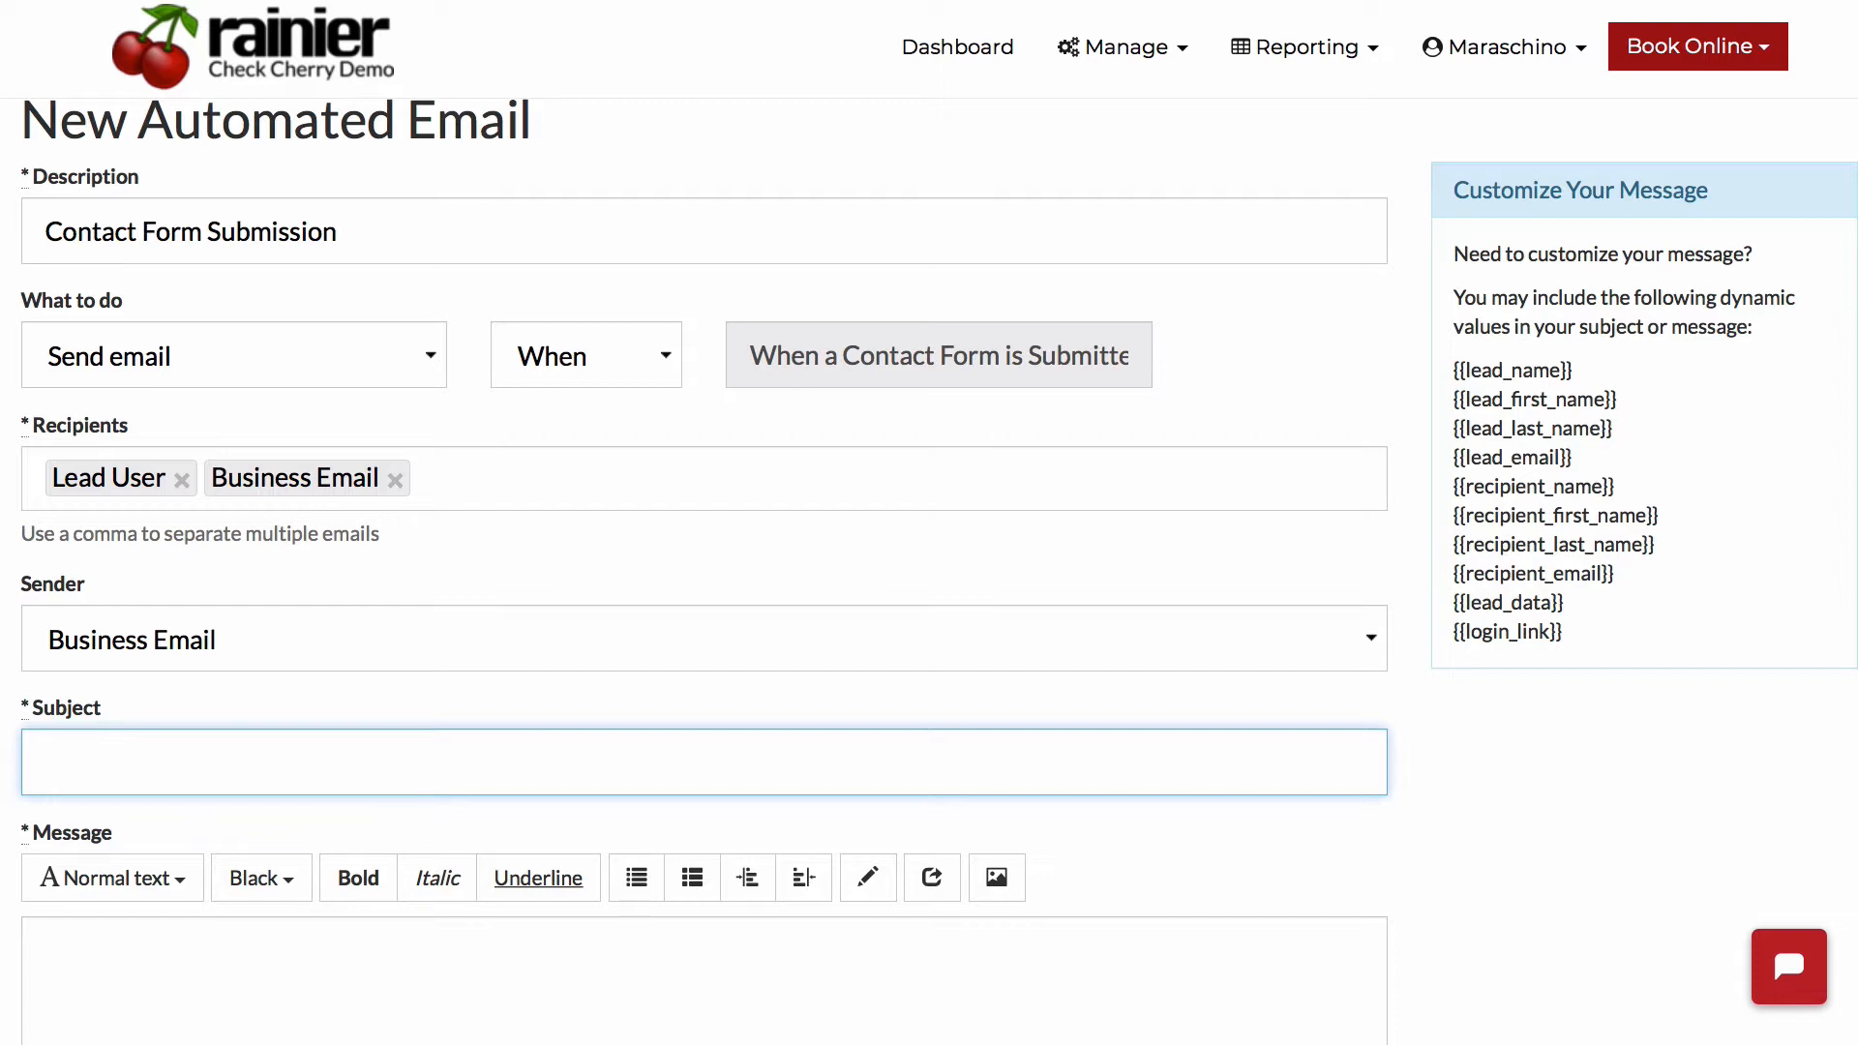
{"action": "type", "text": "Thank you for contactin"}
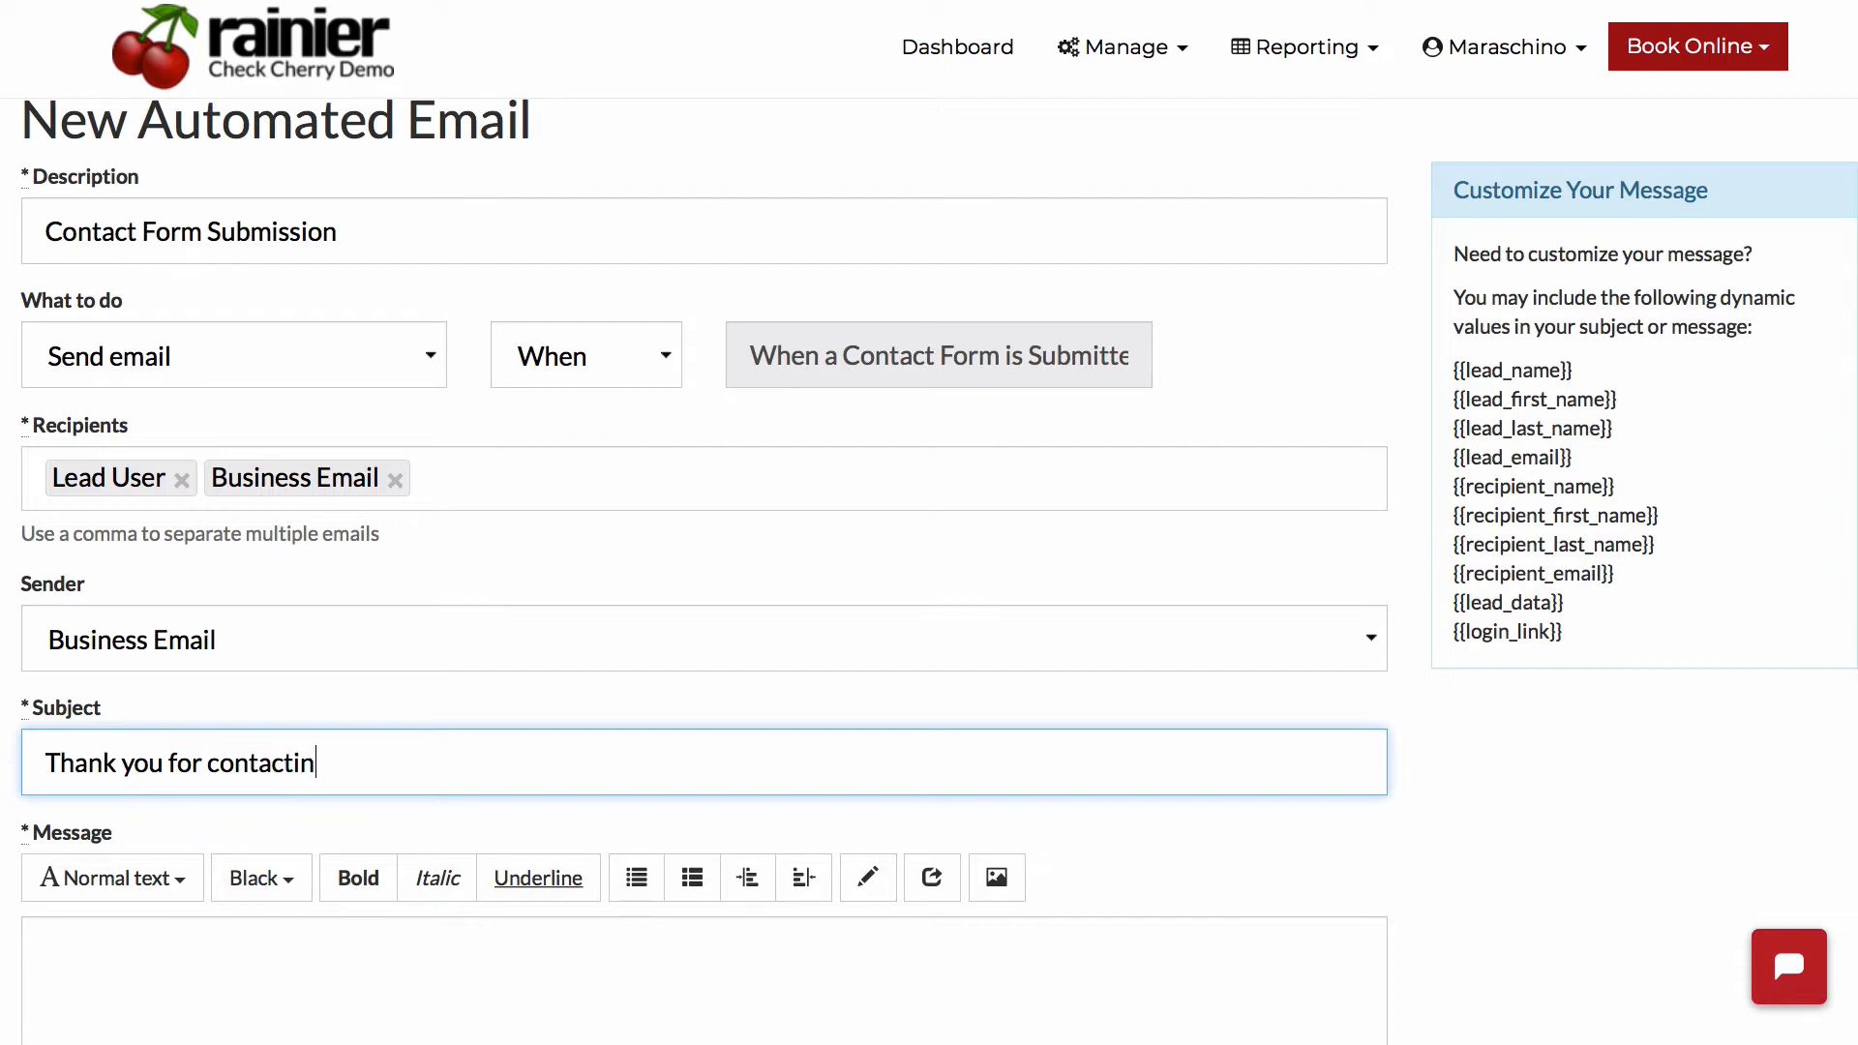
{"action": "type", "text": "g us"}
- Write "We will be in touch soon!" as the email message and save the automated email
{"action": "key", "text": "Tab"}
{"action": "type", "text": "We wil"}
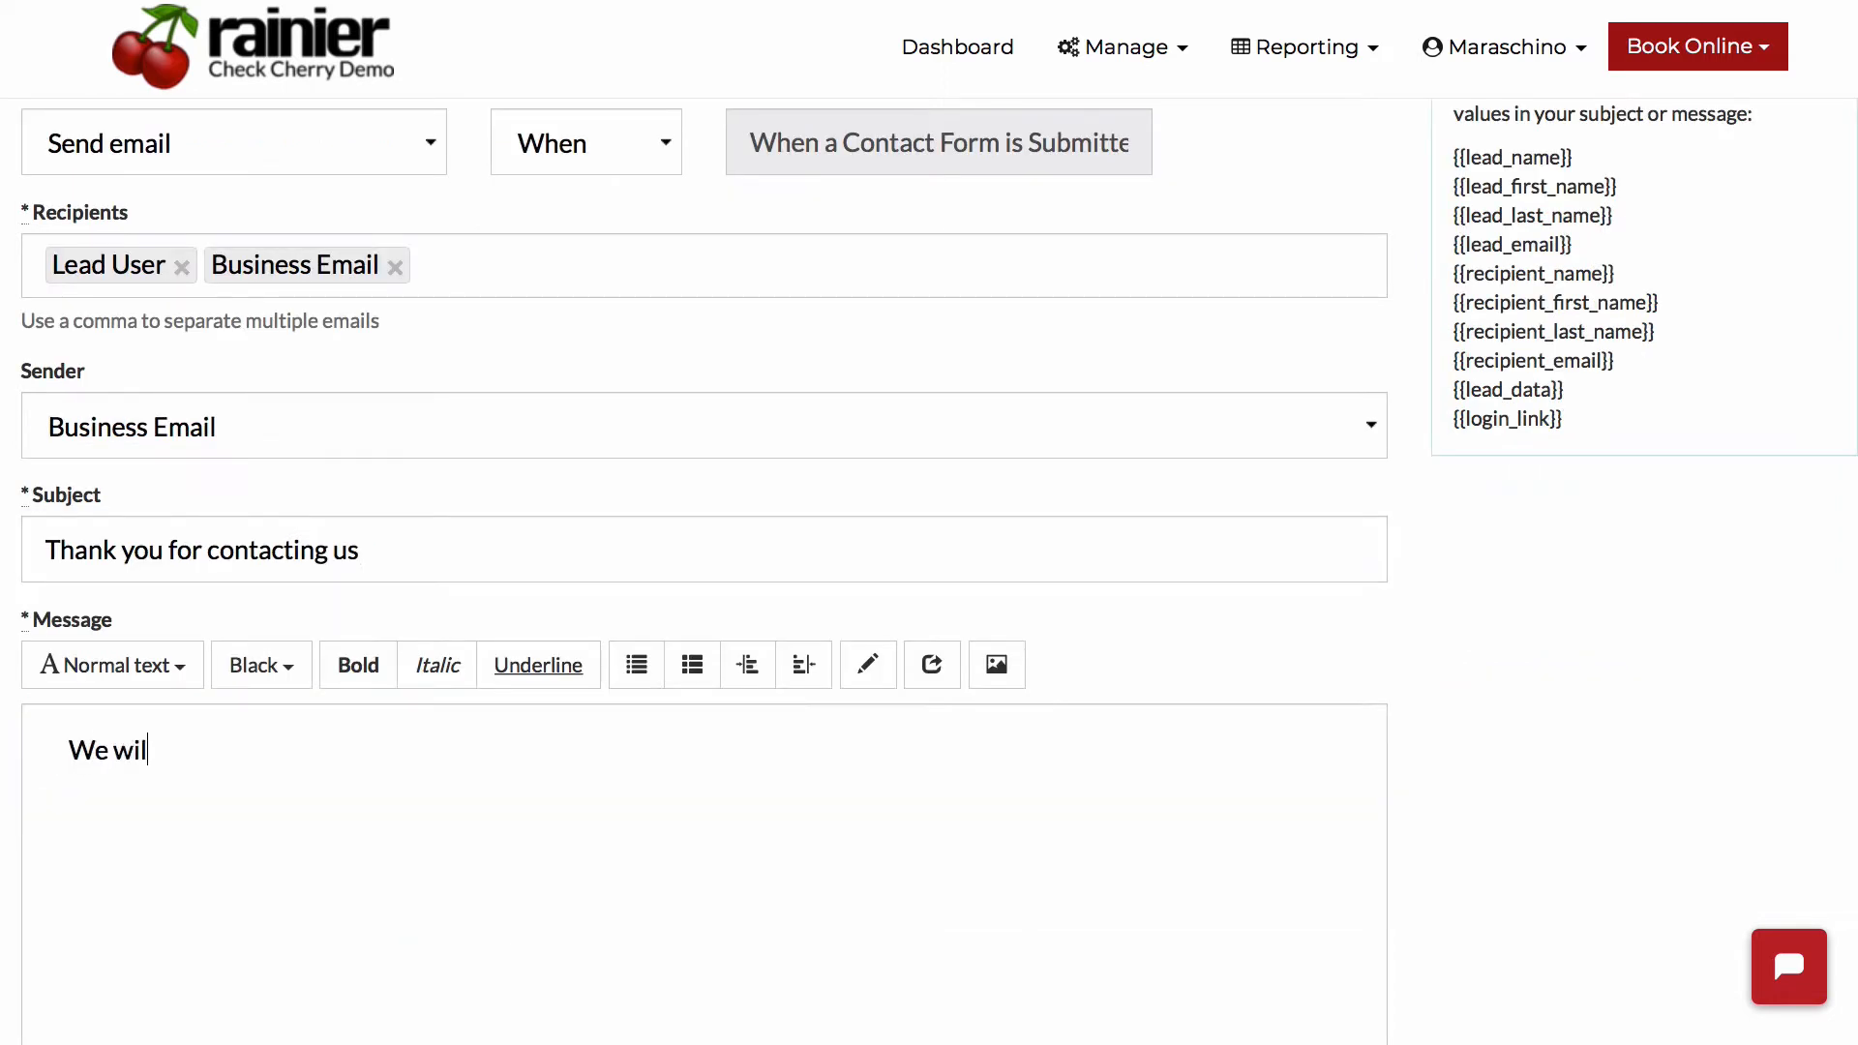
{"action": "type", "text": "l be in touch soon!"}
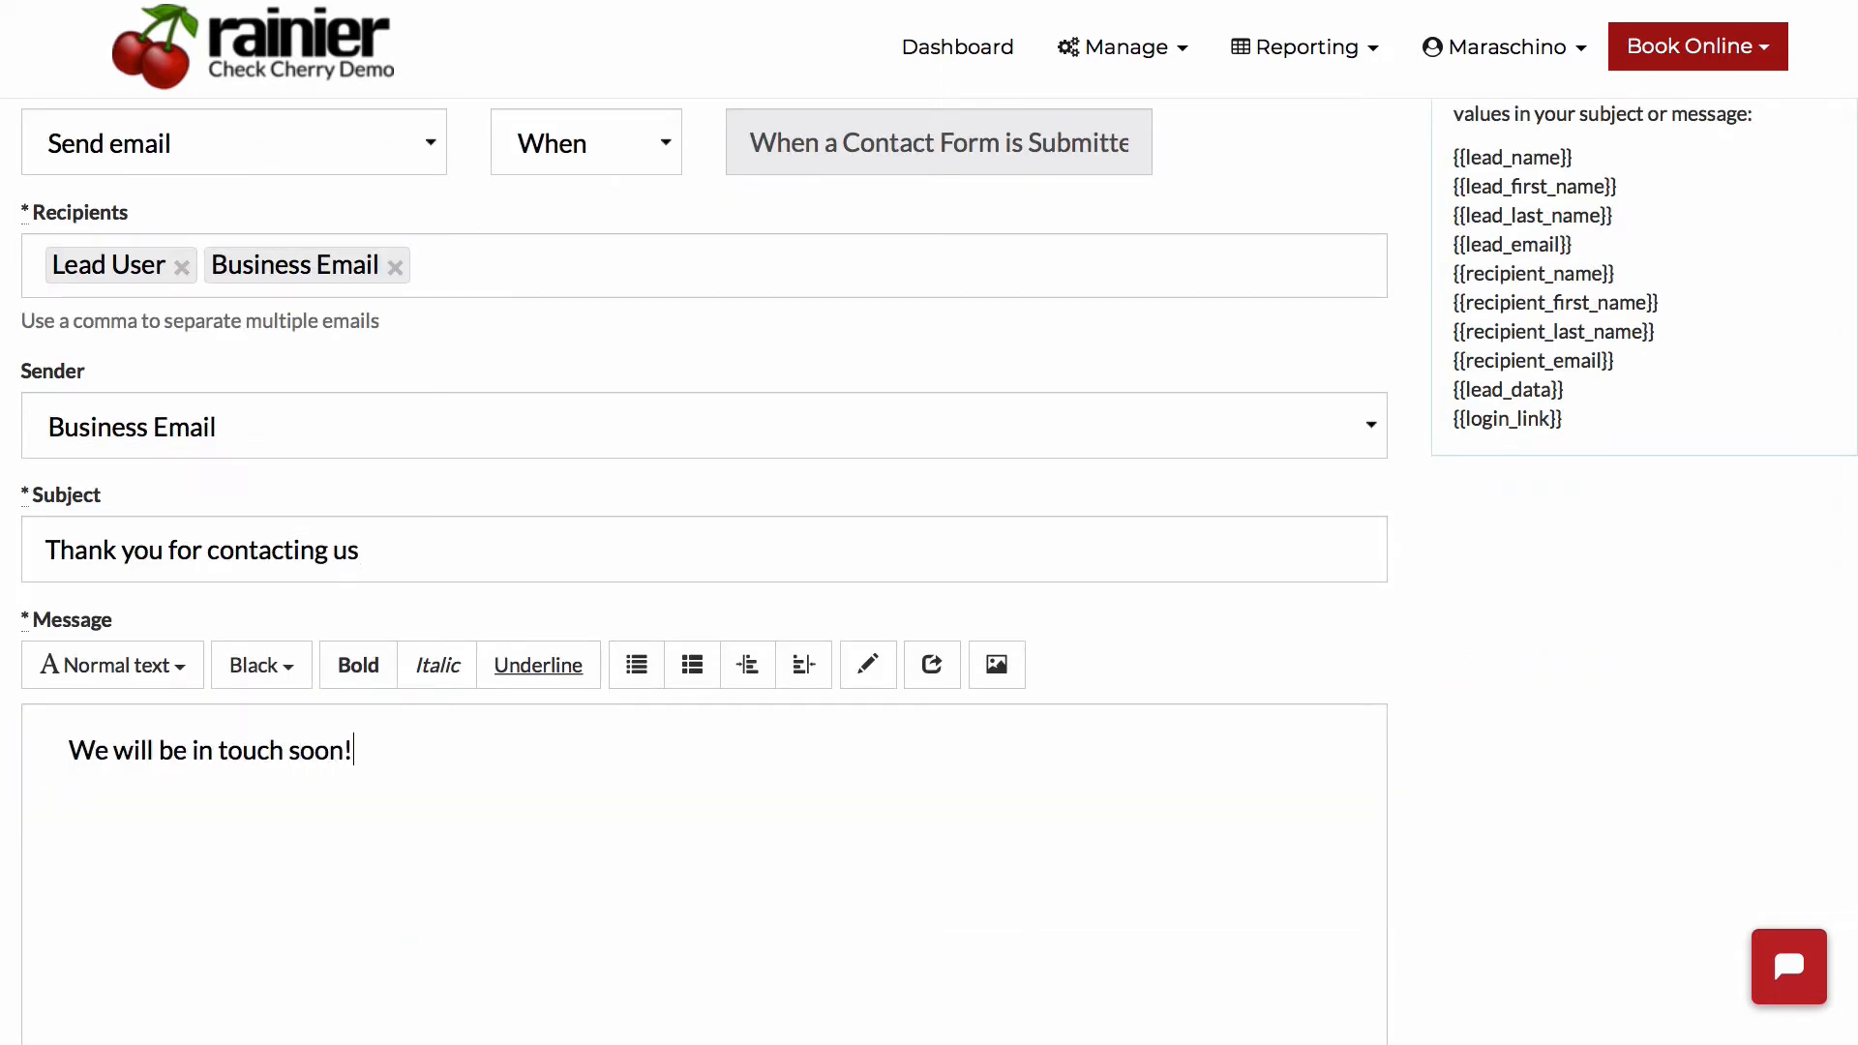
{"action": "scroll", "coordinate": [705, 580], "scroll_direction": "down", "scroll_amount": 4}
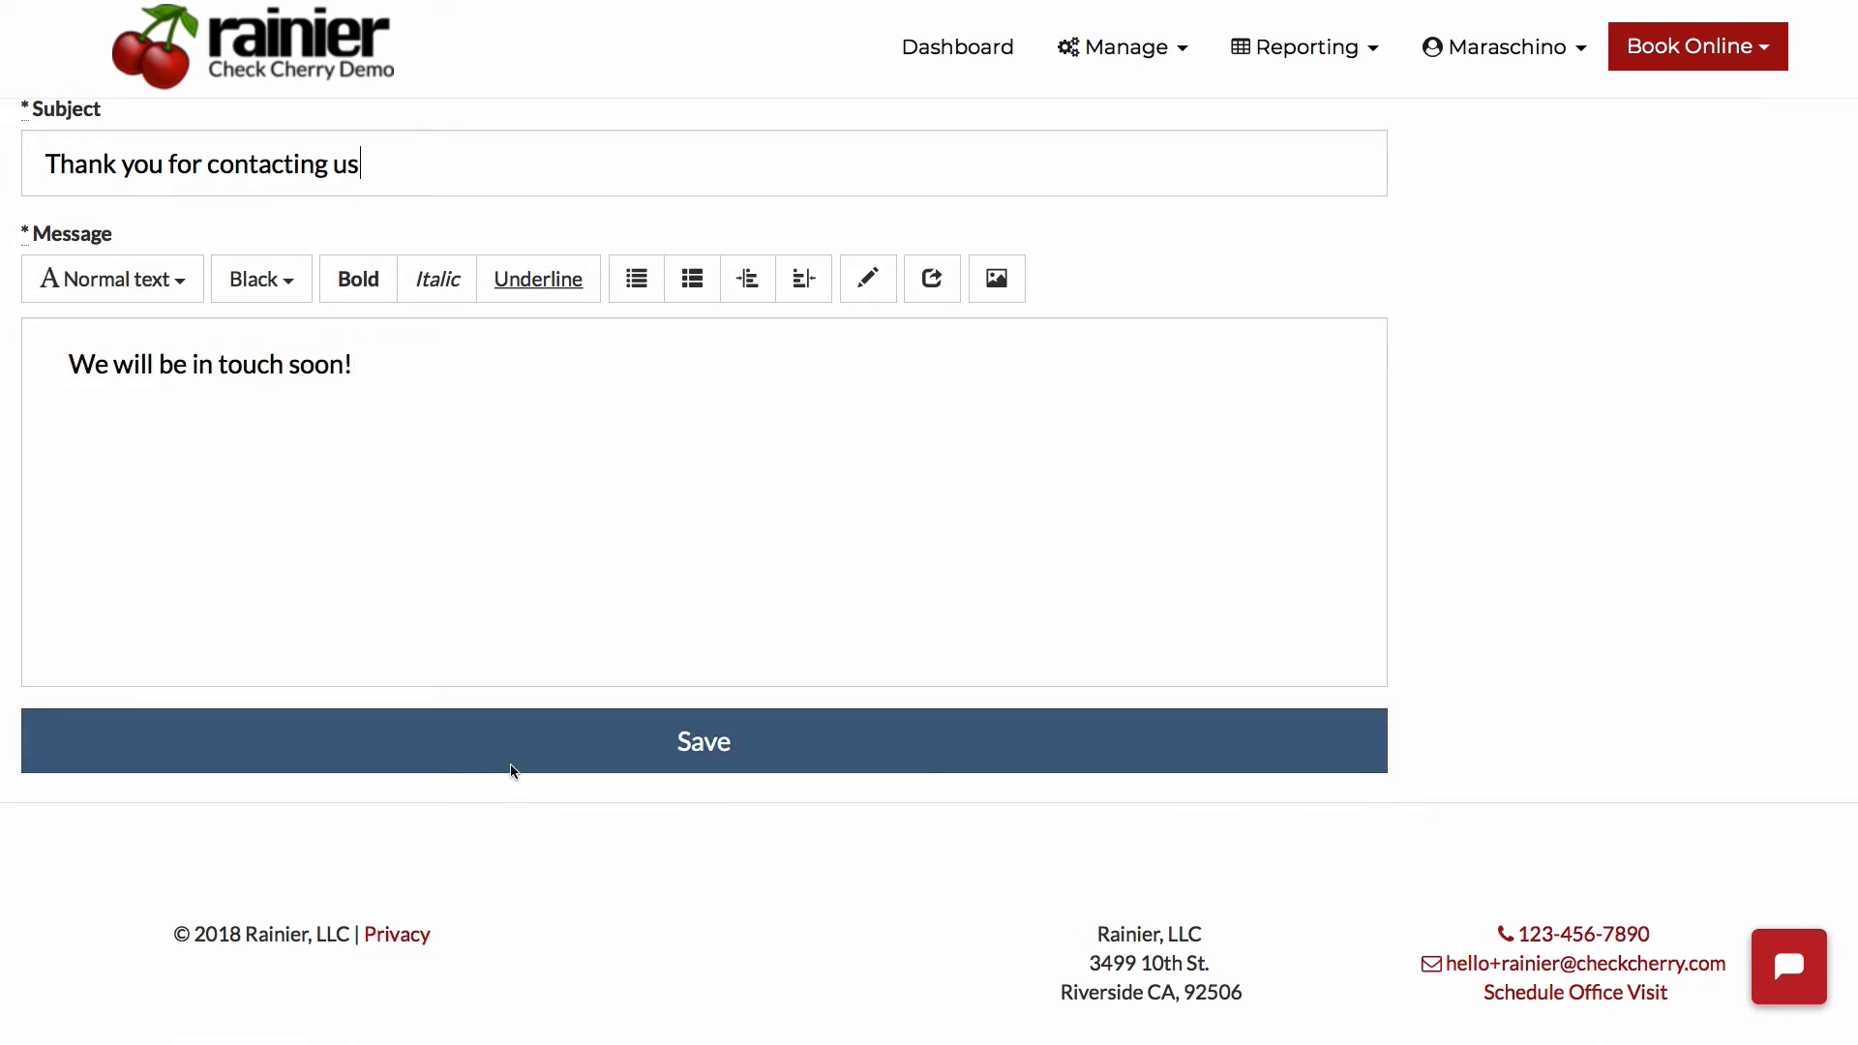
{"action": "left_click", "coordinate": [510, 771]}
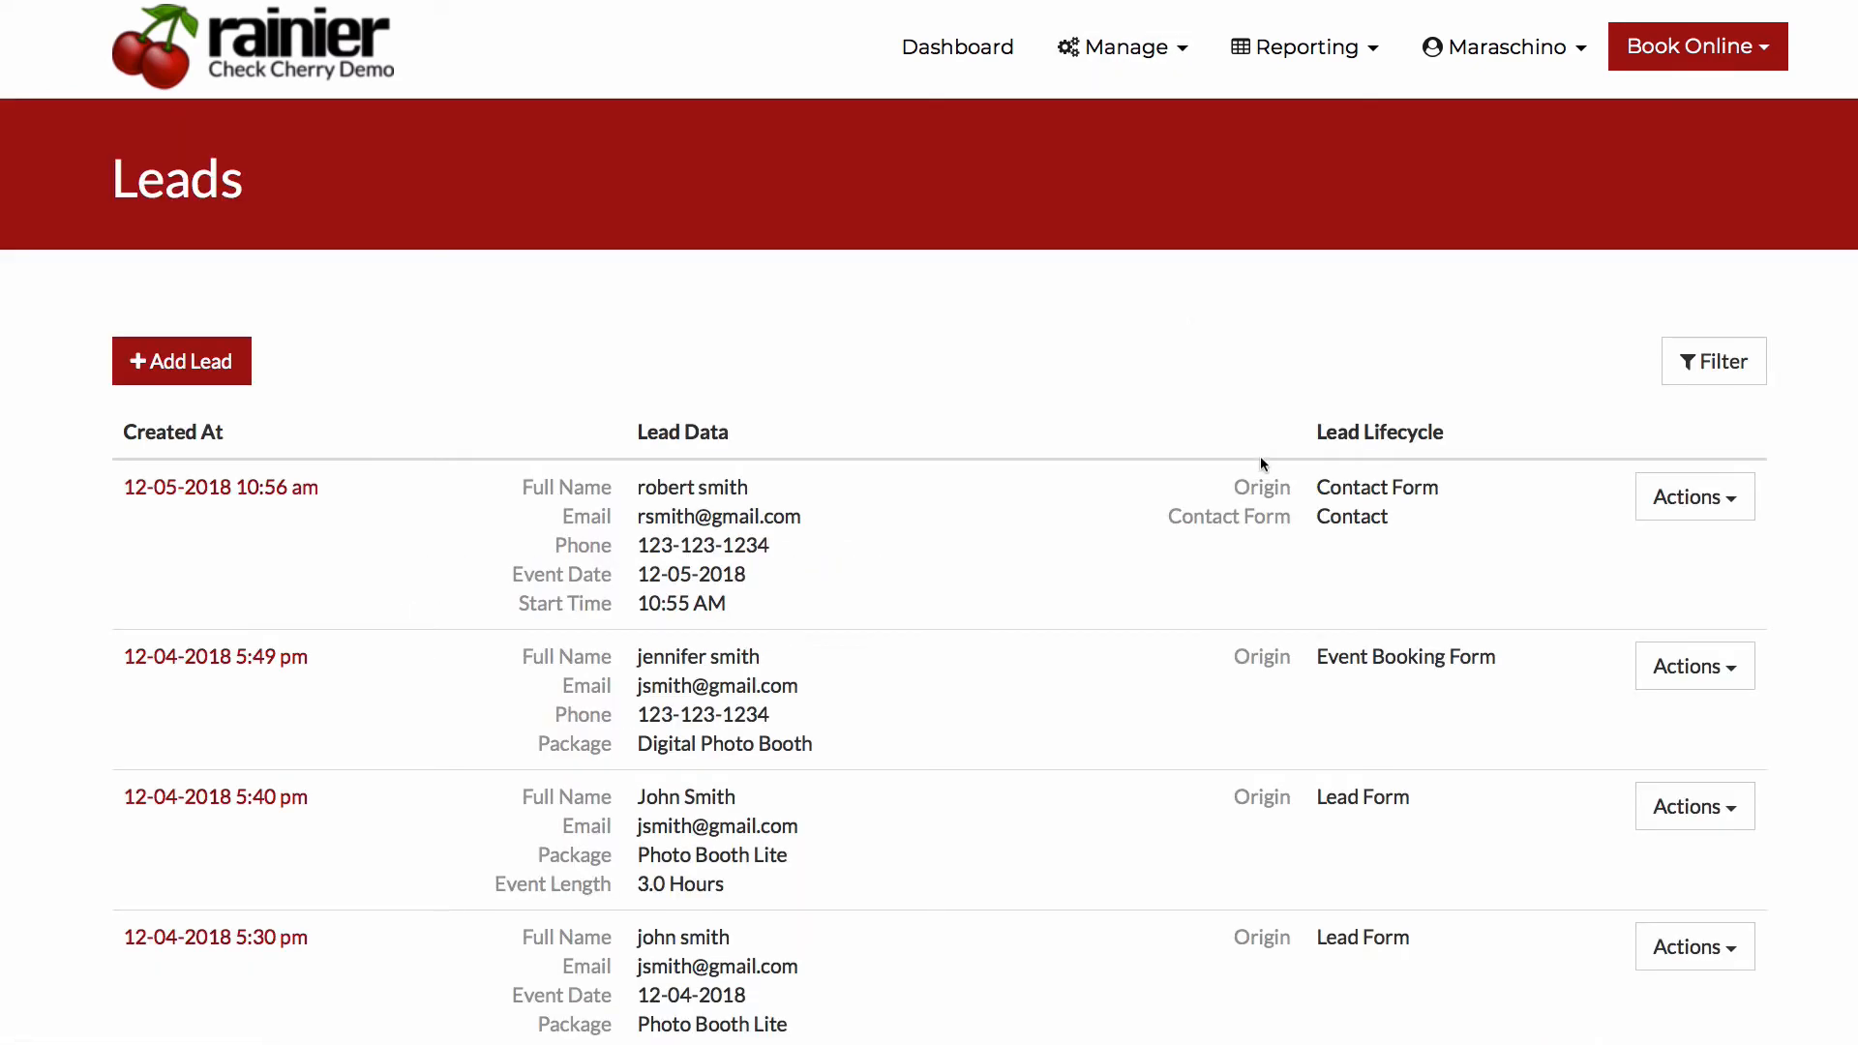
{"action": "left_click", "coordinate": [1673, 498]}
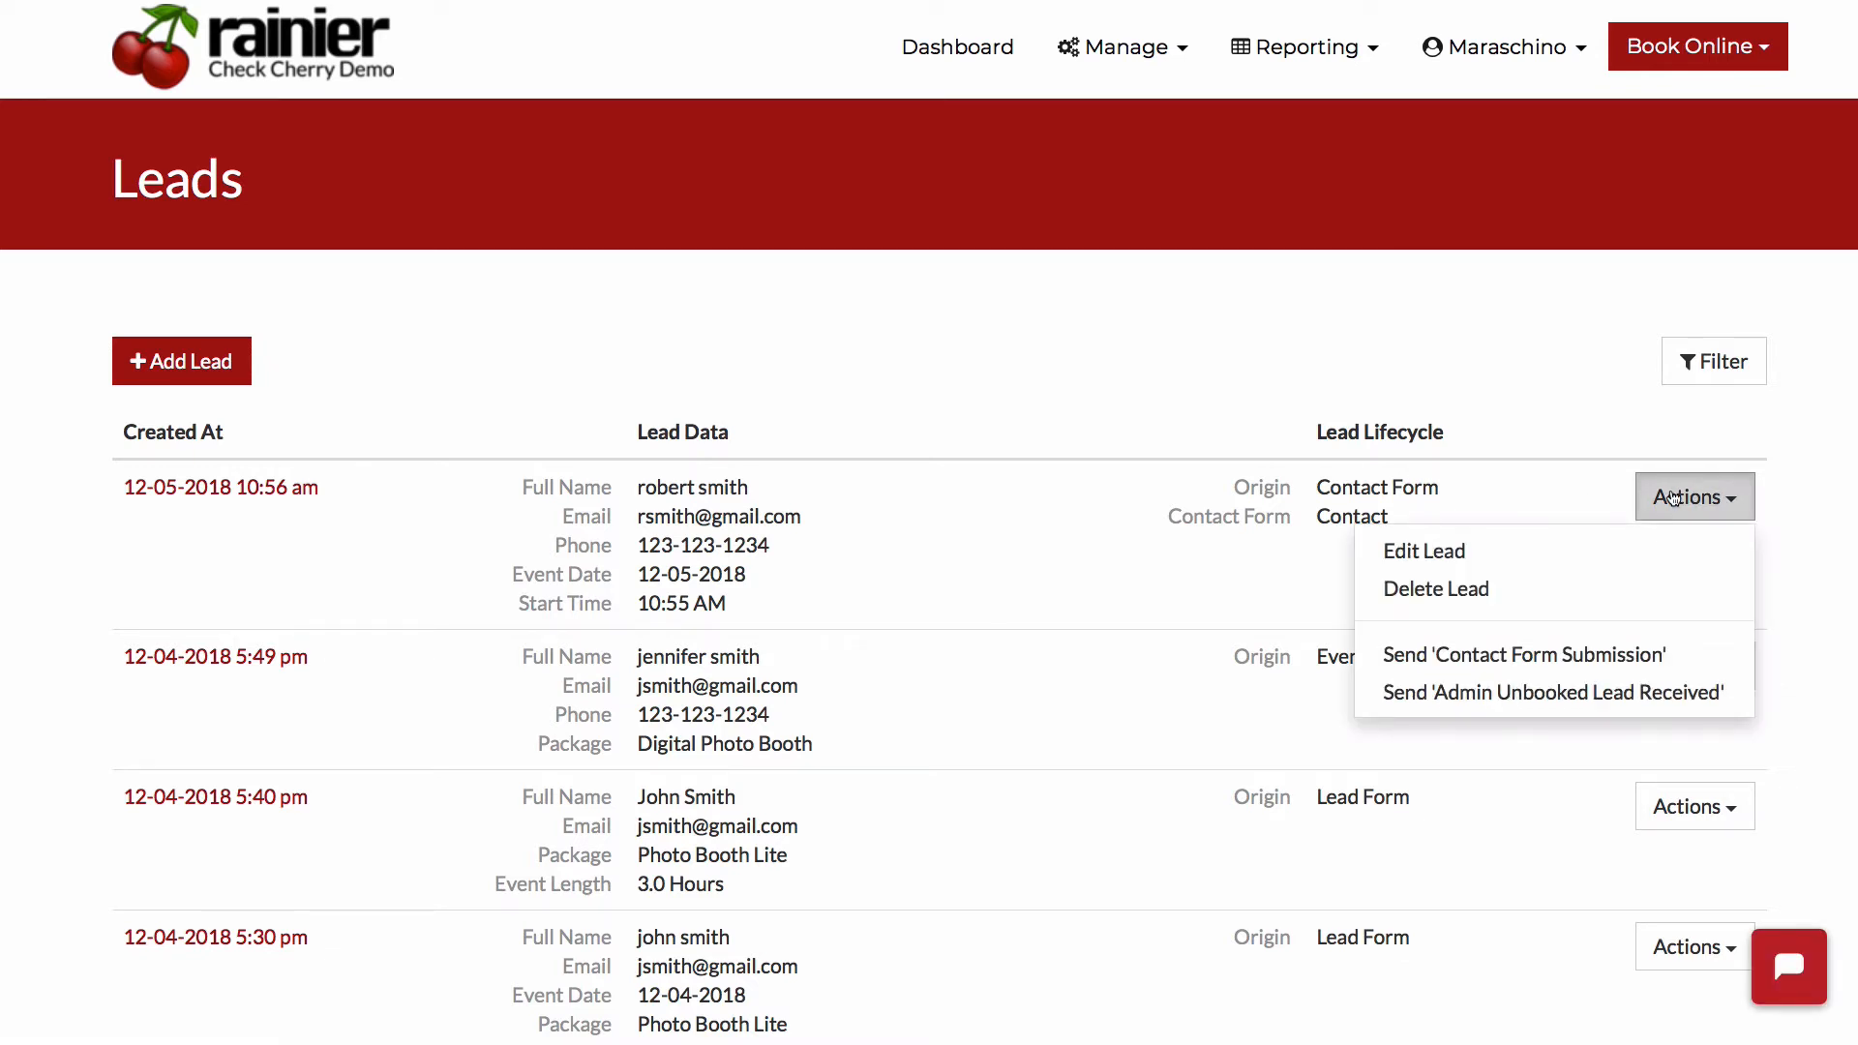
{"action": "left_click", "coordinate": [1558, 497]}
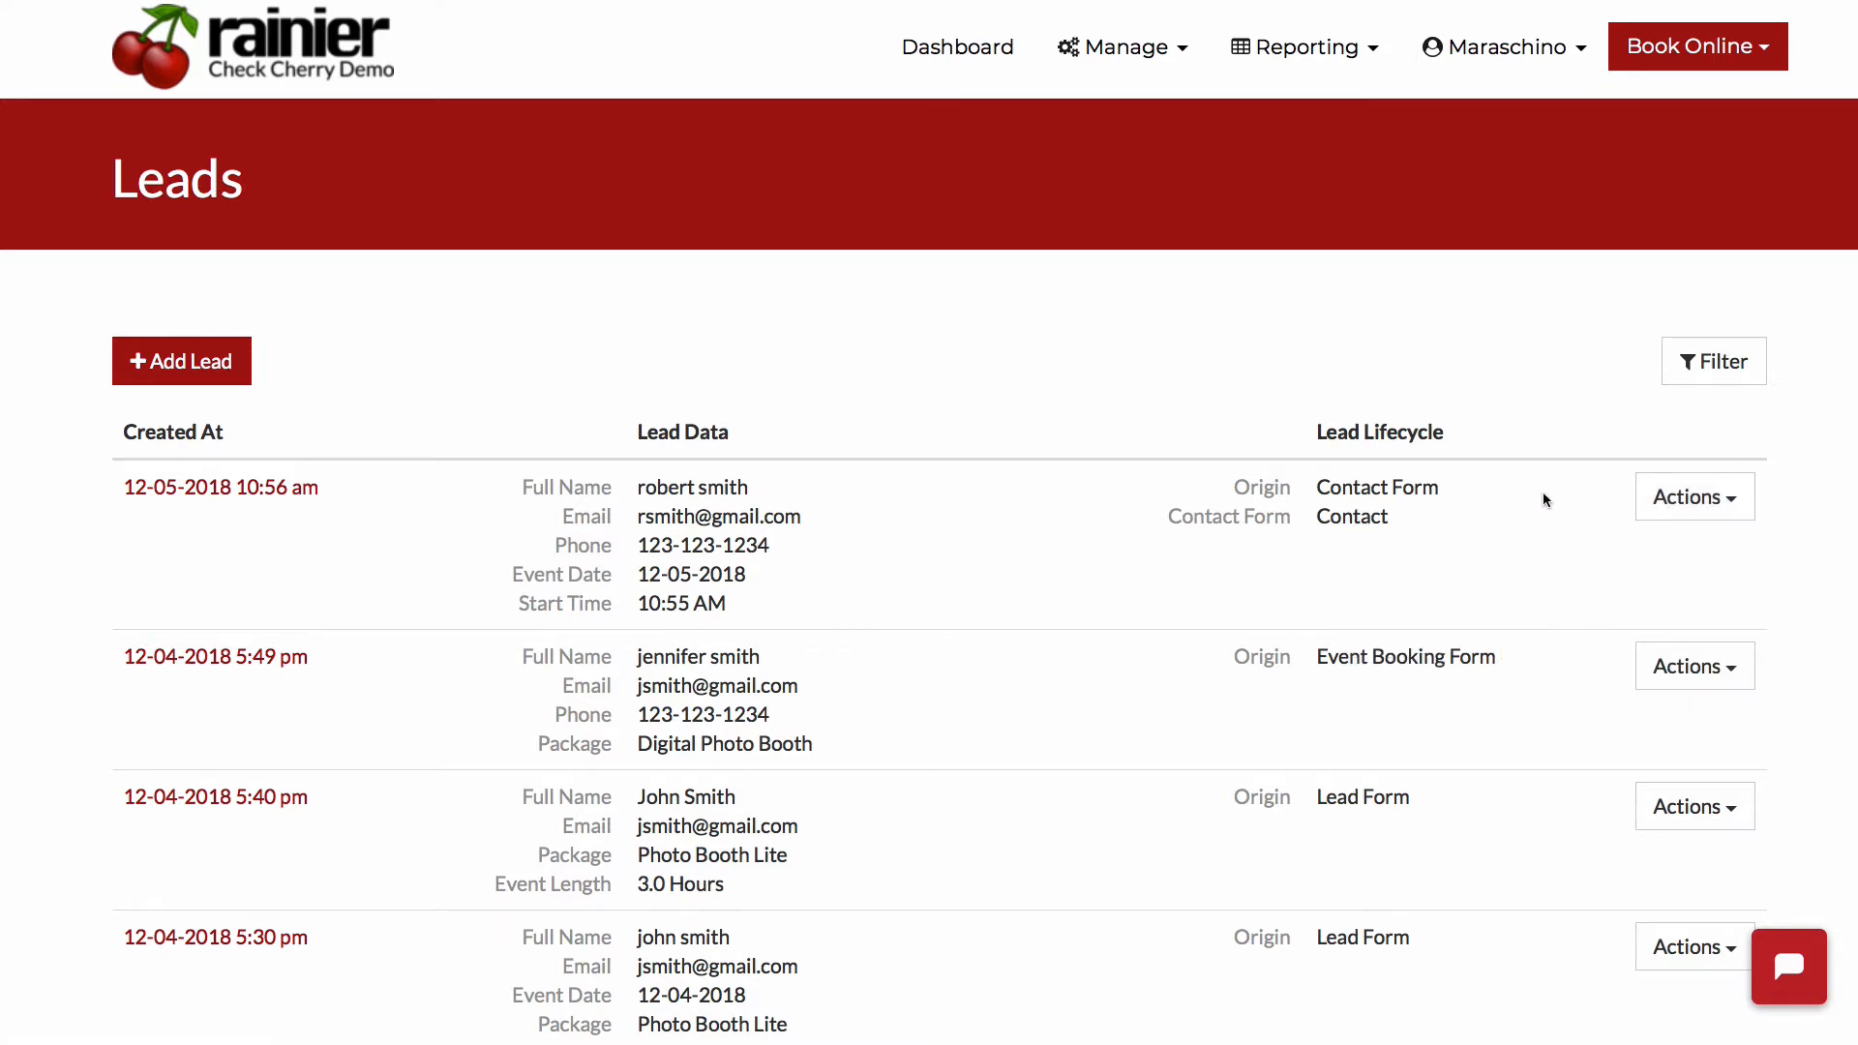
{"action": "left_click", "coordinate": [1689, 498]}
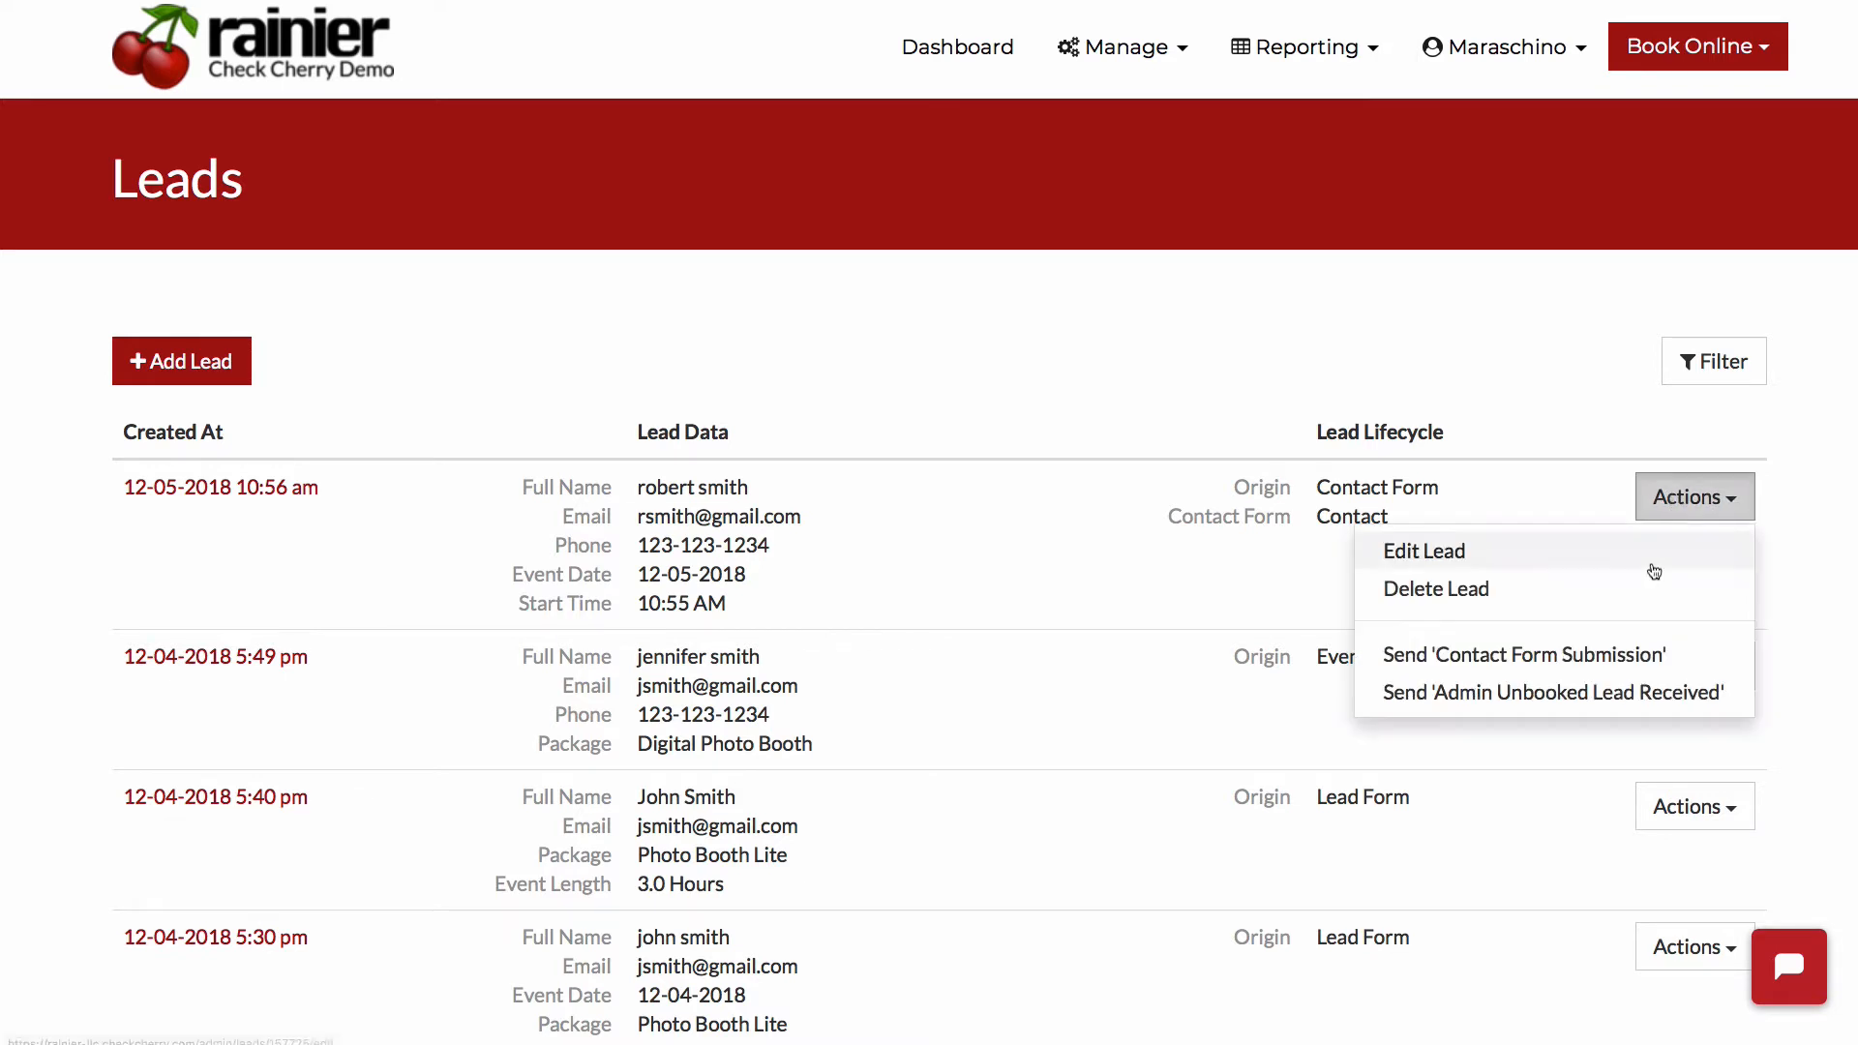
{"action": "left_click", "coordinate": [1521, 658]}
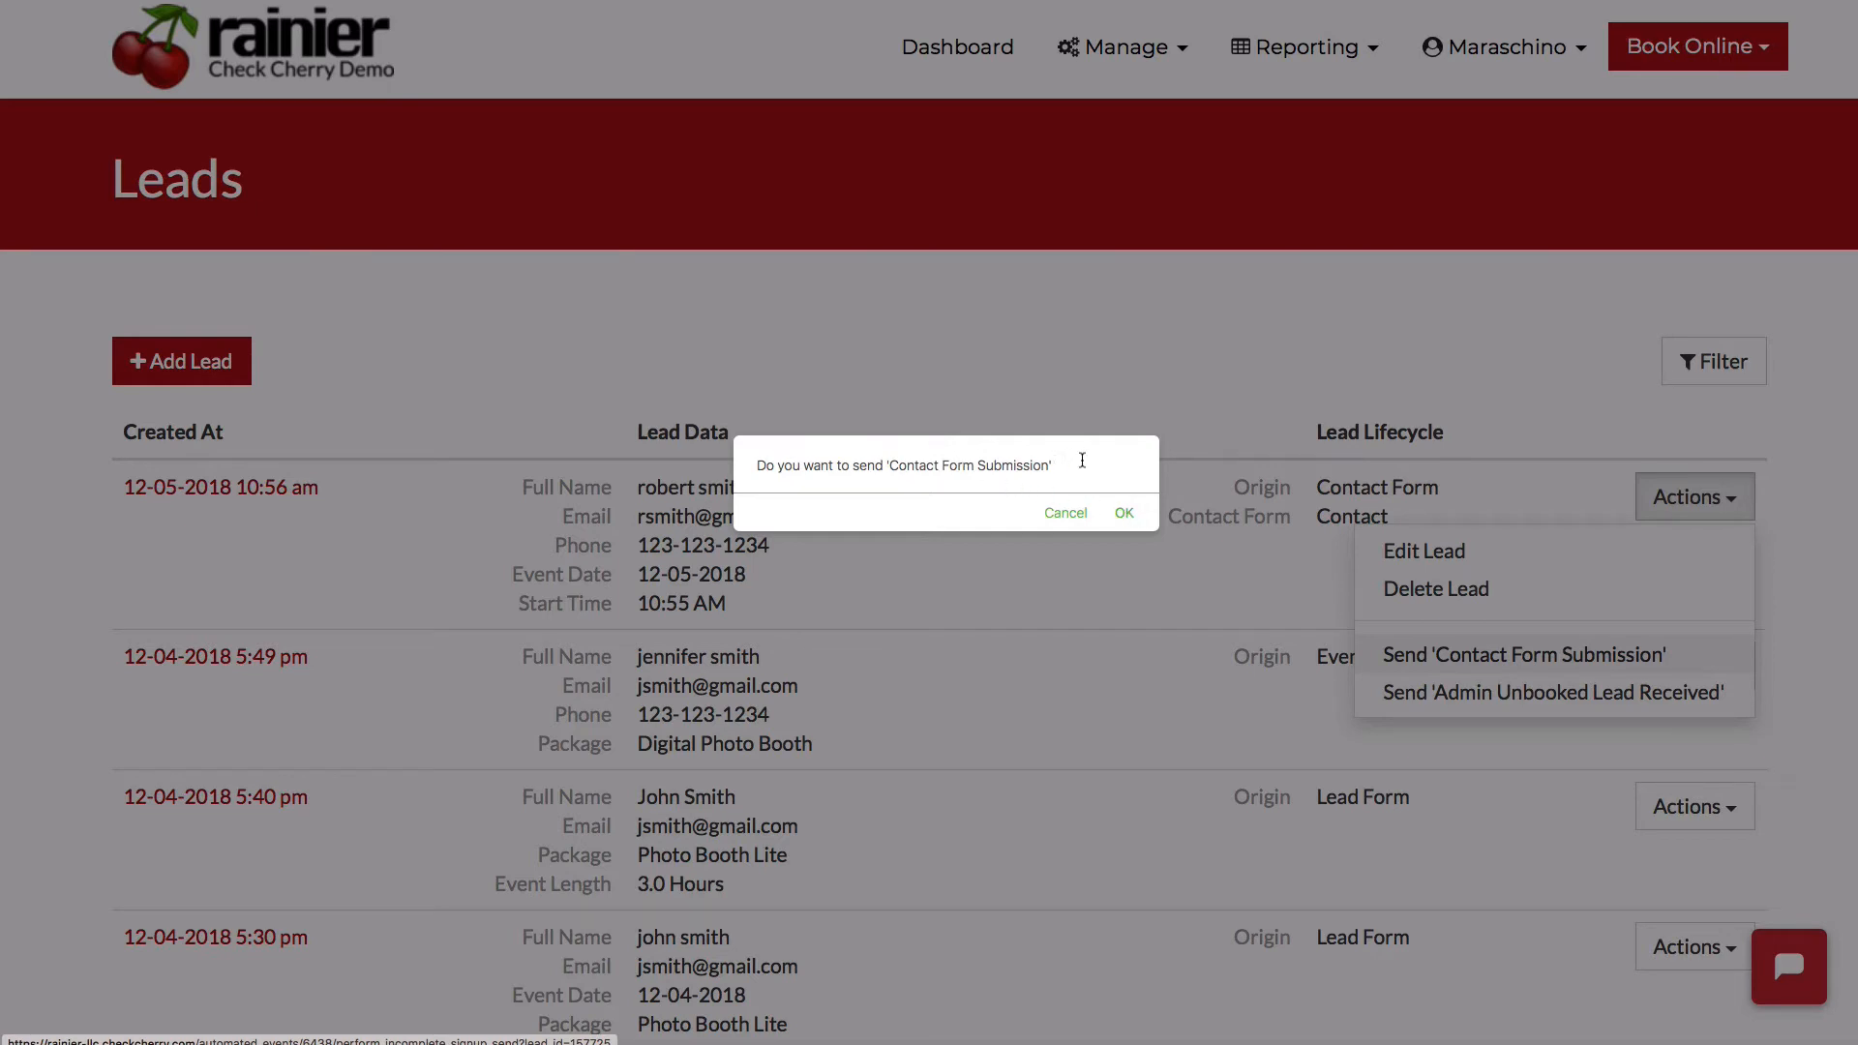
{"action": "left_click_drag", "start_coordinate": [1082, 461], "coordinate": [754, 460]}
{"action": "left_click", "coordinate": [754, 461]}
{"action": "left_click", "coordinate": [1126, 515]}
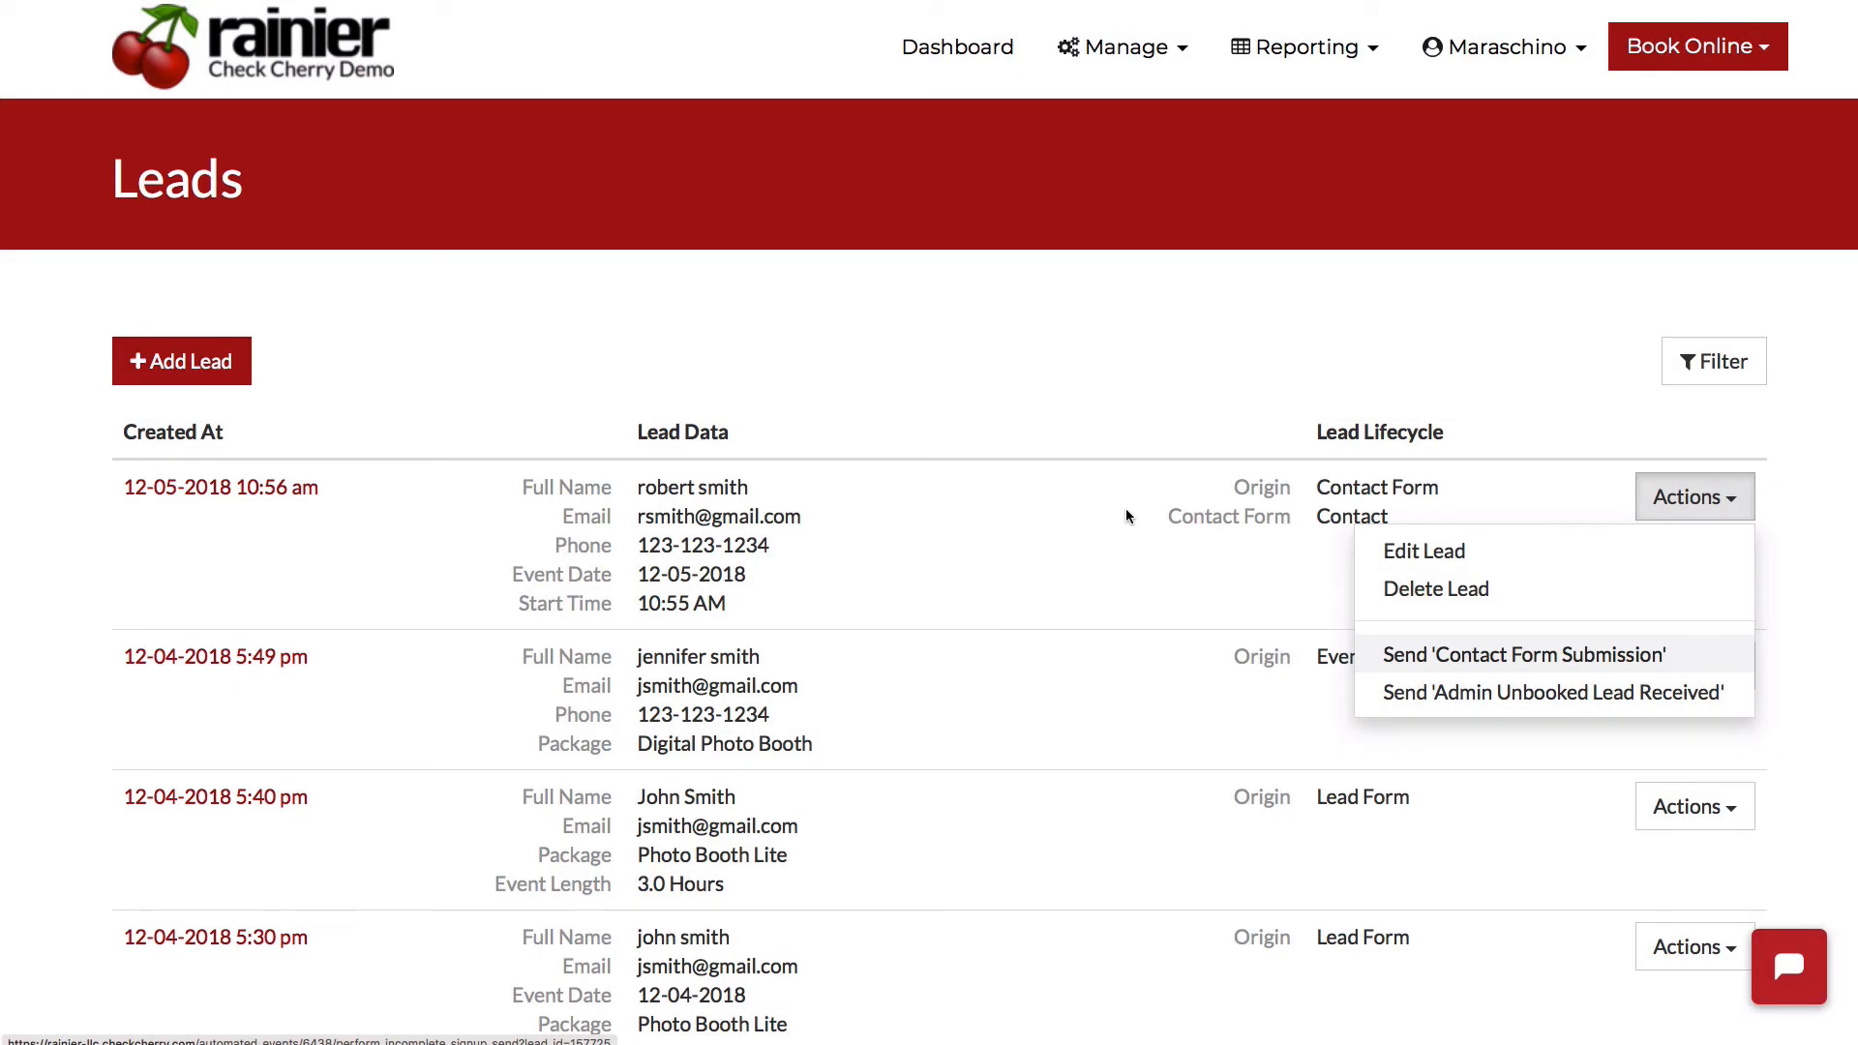
- Open the Lead Details report and show the First Name and Last Name columns instead of Full Name
{"action": "left_click", "coordinate": [1308, 60]}
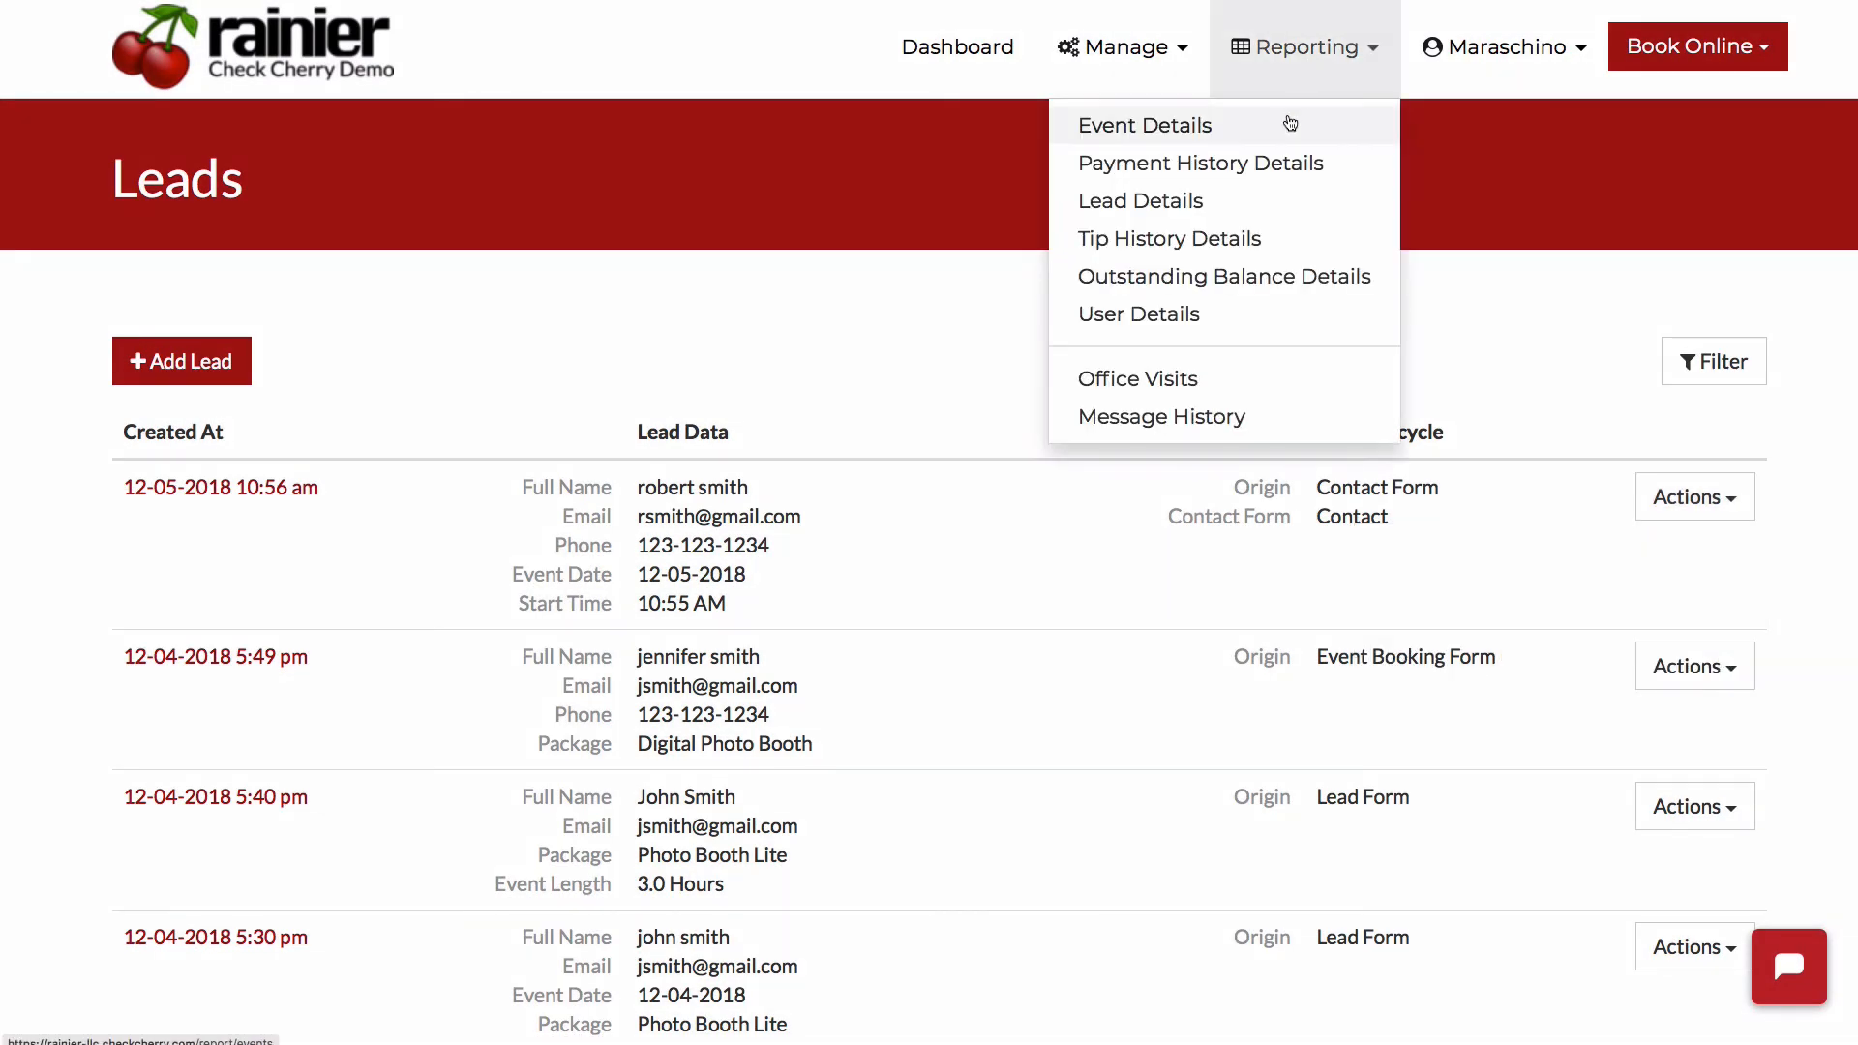
{"action": "left_click", "coordinate": [1260, 199]}
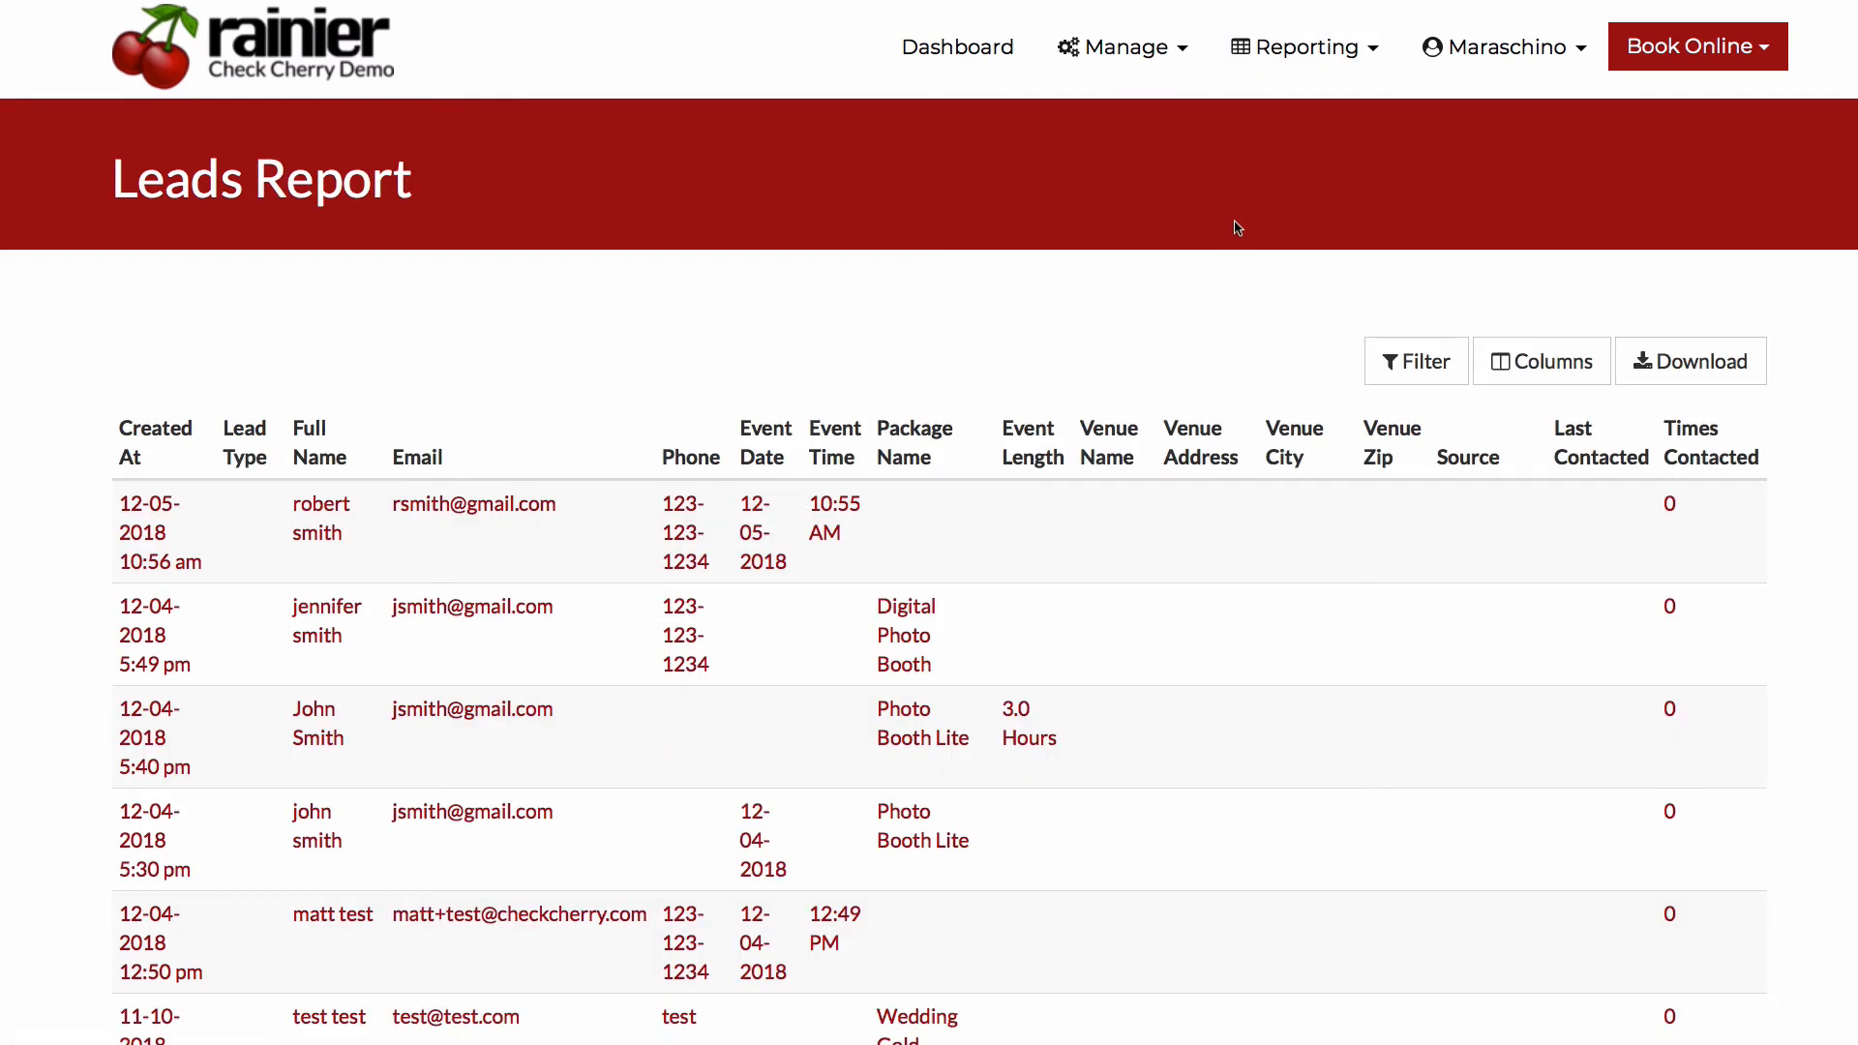
{"action": "left_click", "coordinate": [1541, 361]}
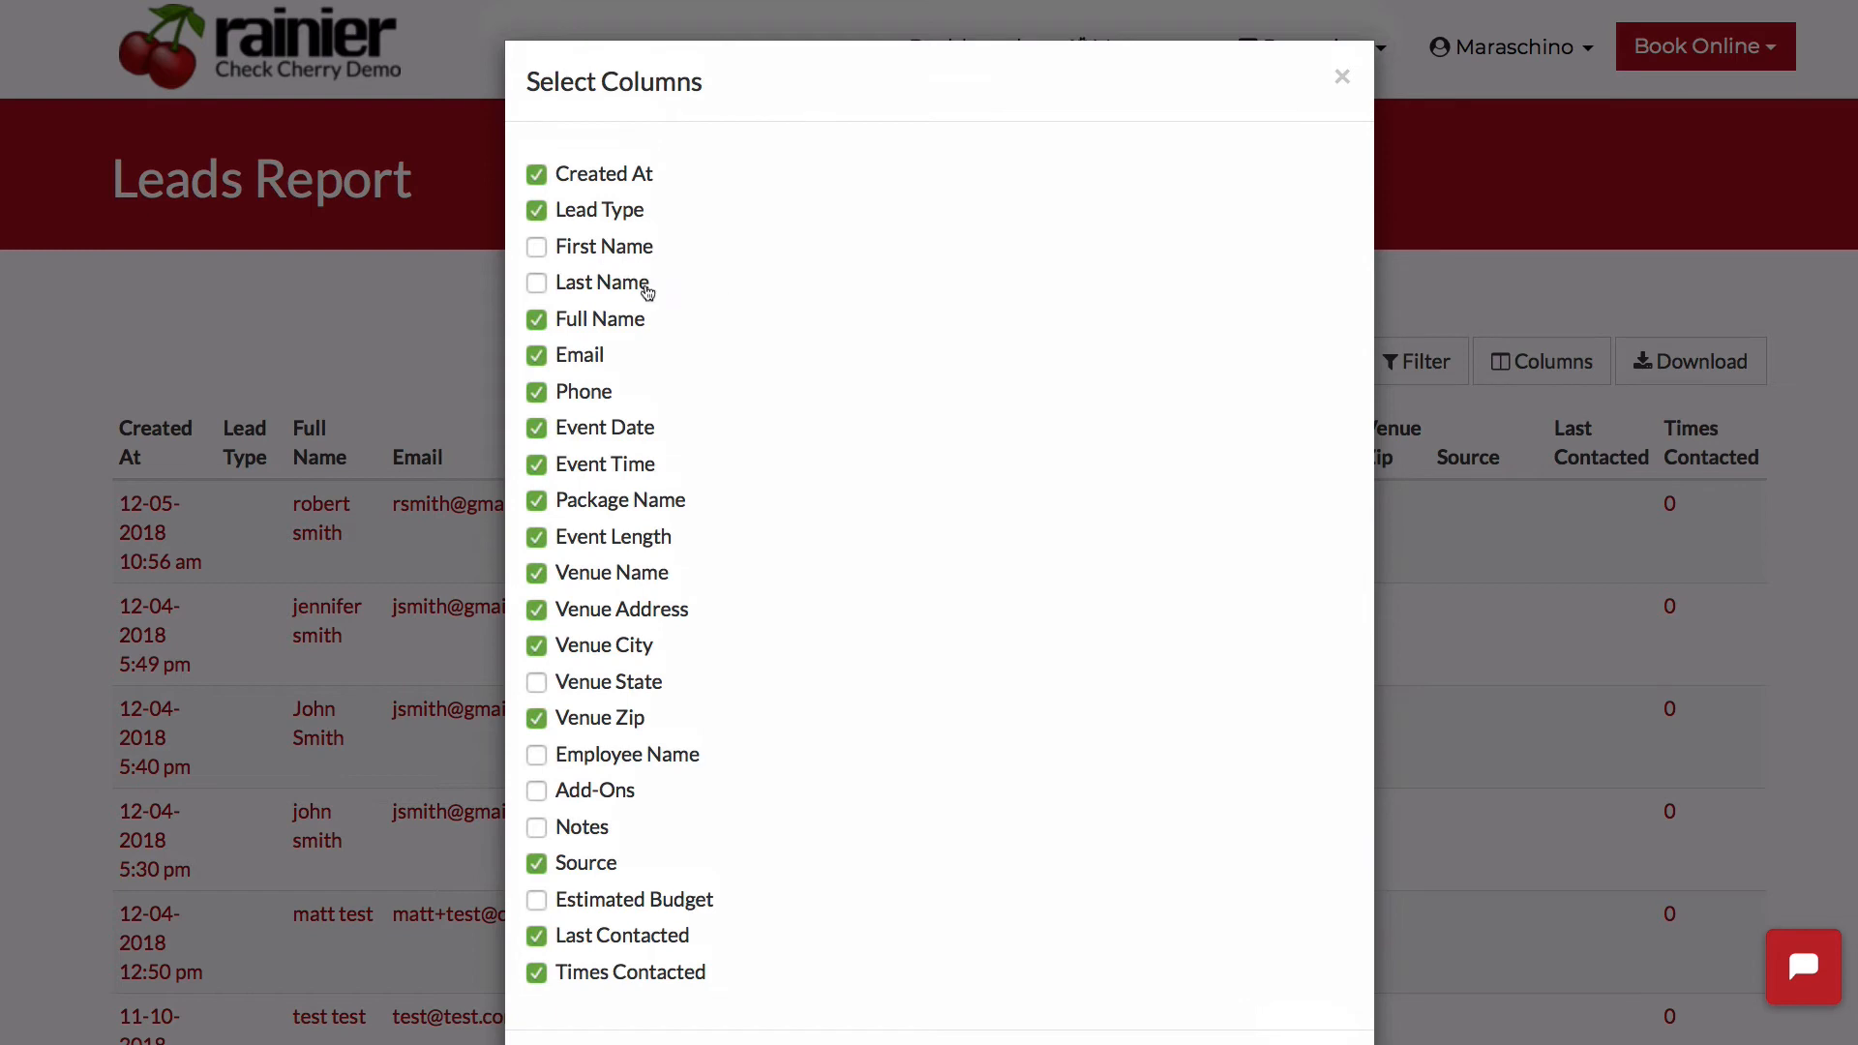
{"action": "left_click", "coordinate": [601, 248]}
{"action": "left_click", "coordinate": [594, 282]}
{"action": "left_click", "coordinate": [601, 320]}
{"action": "scroll", "coordinate": [867, 469], "scroll_direction": "down", "scroll_amount": 2}
{"action": "left_click", "coordinate": [1303, 965]}
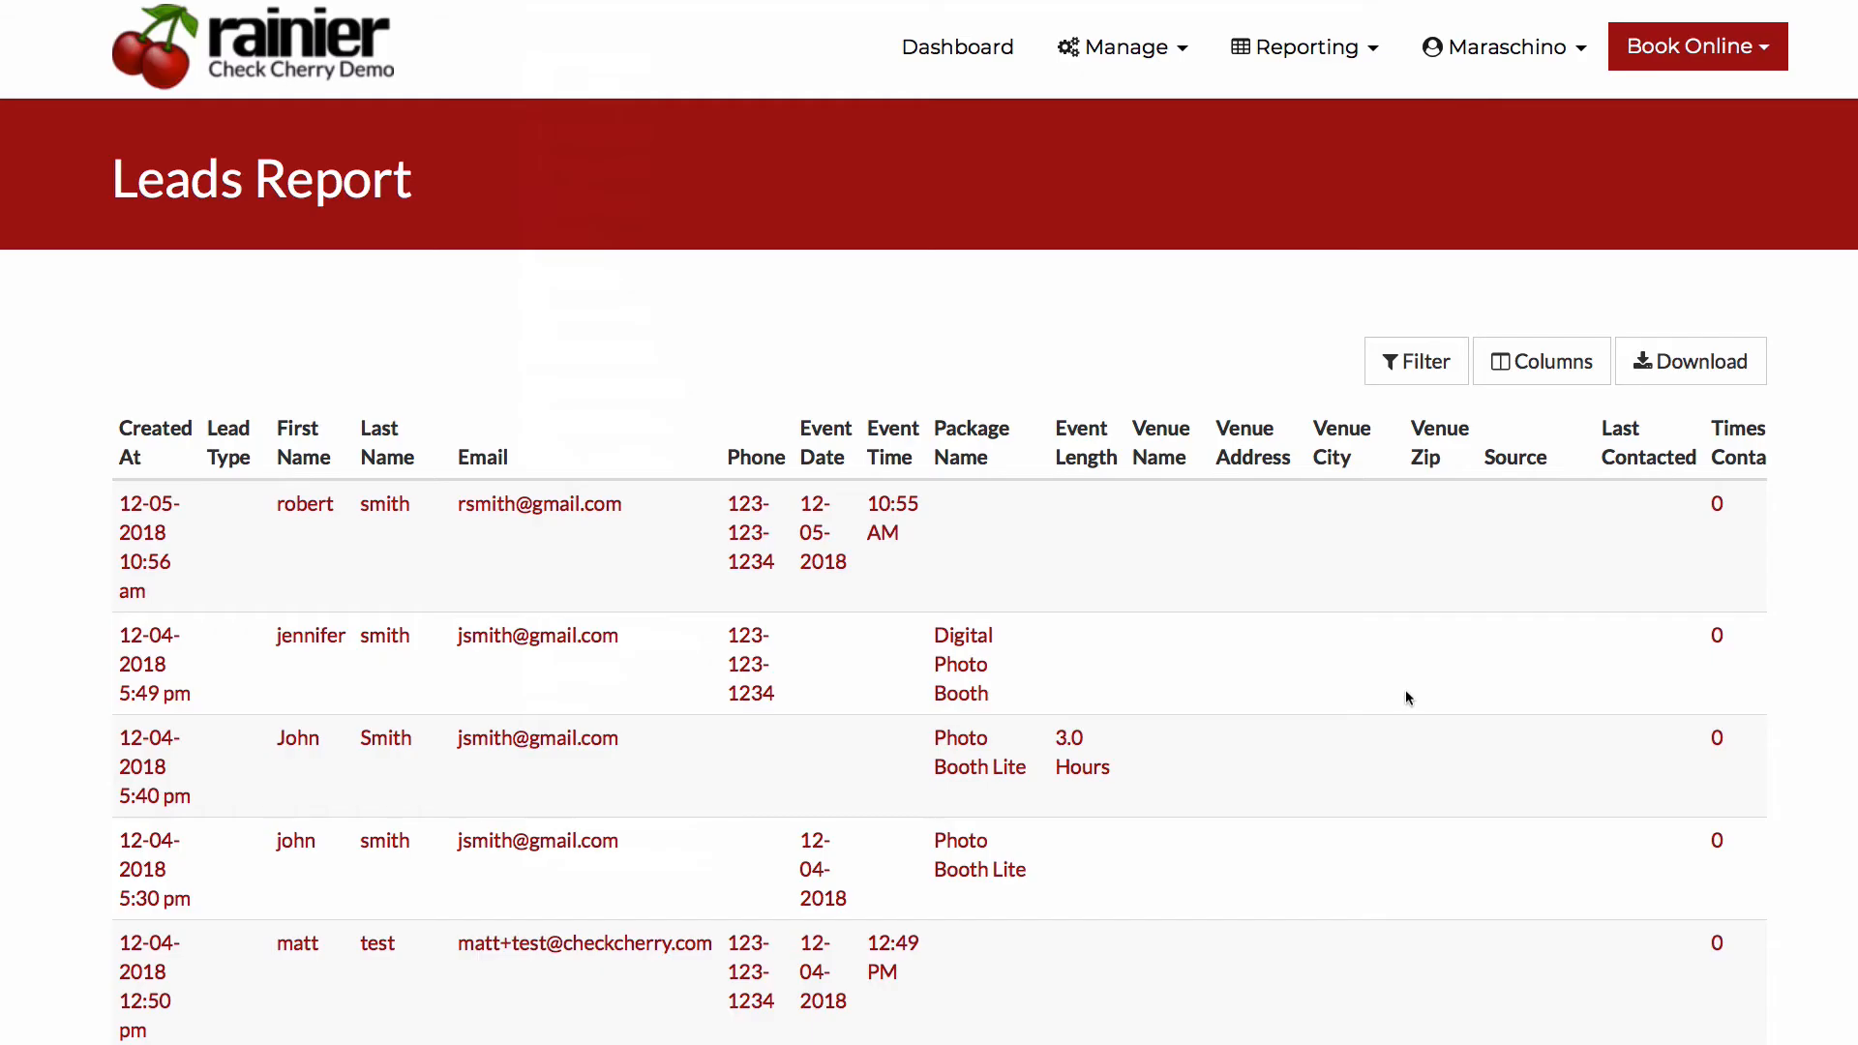
- Download the leads report and check the exported file in Excel, closing the workbook when done
{"action": "left_click", "coordinate": [1703, 362]}
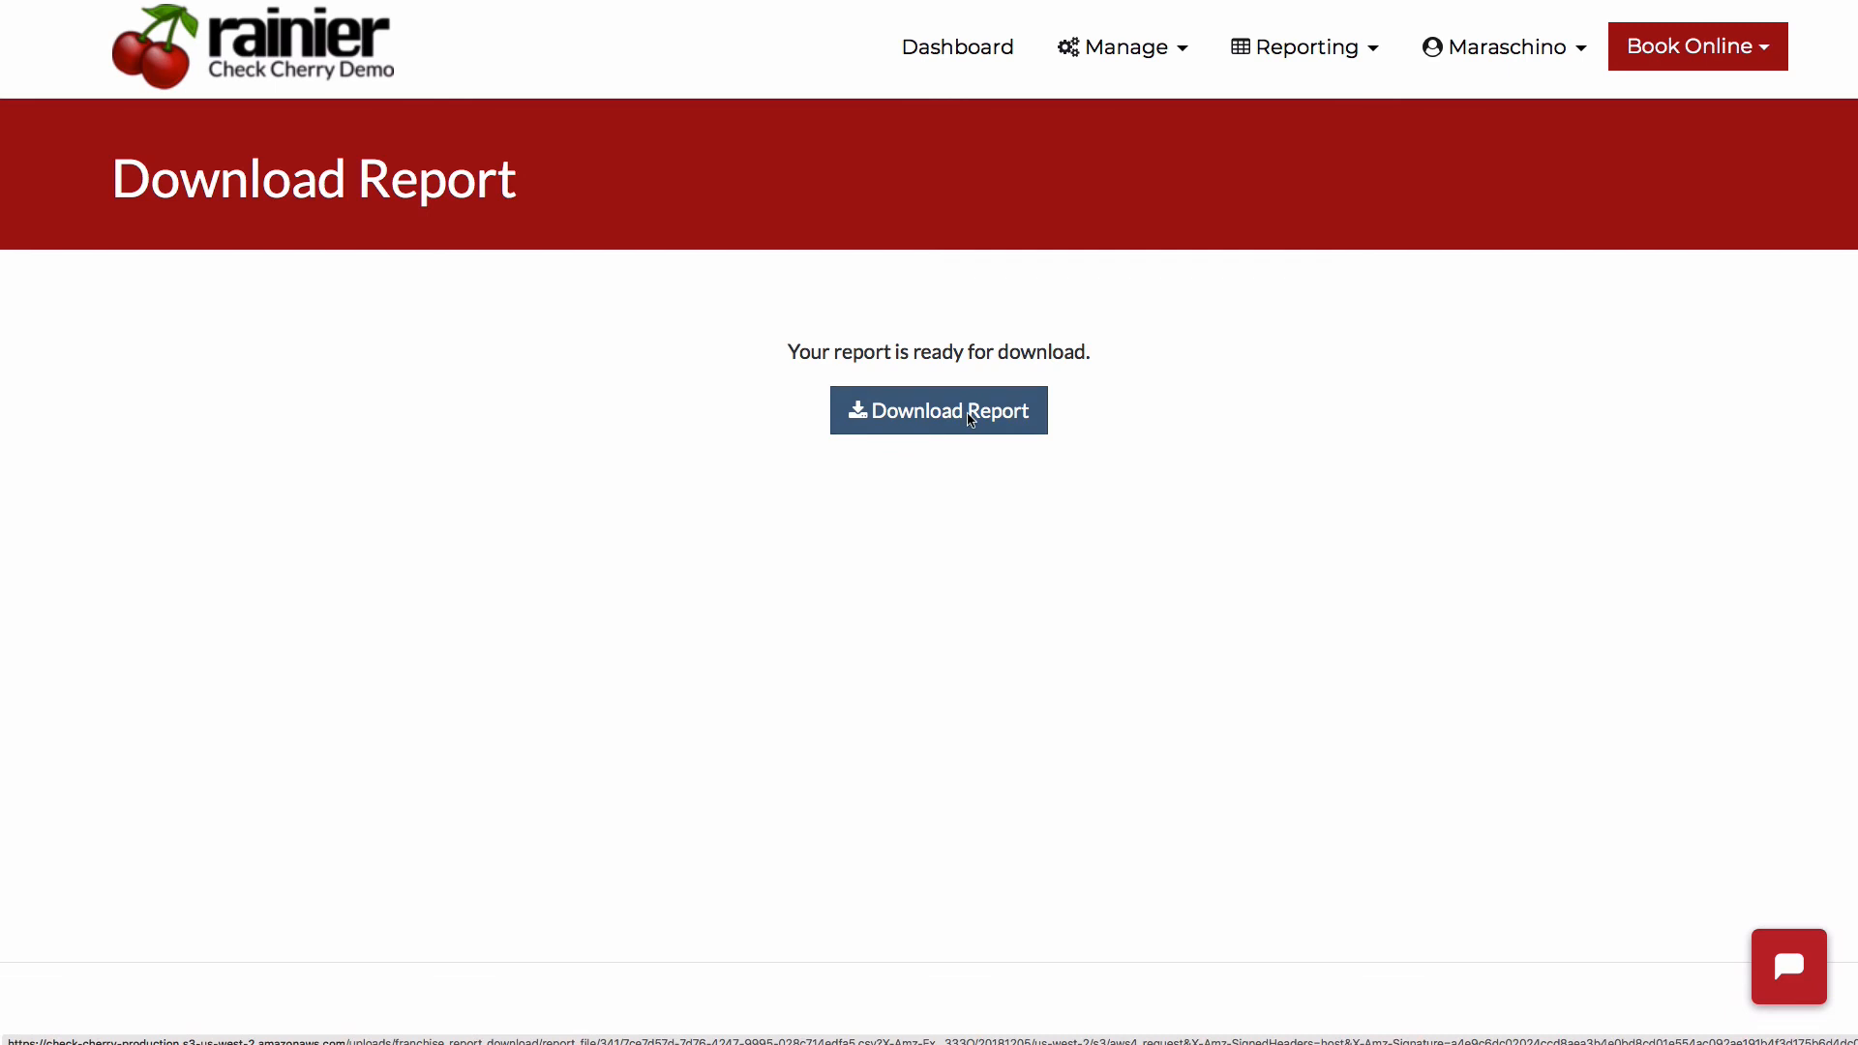
{"action": "left_click", "coordinate": [970, 418]}
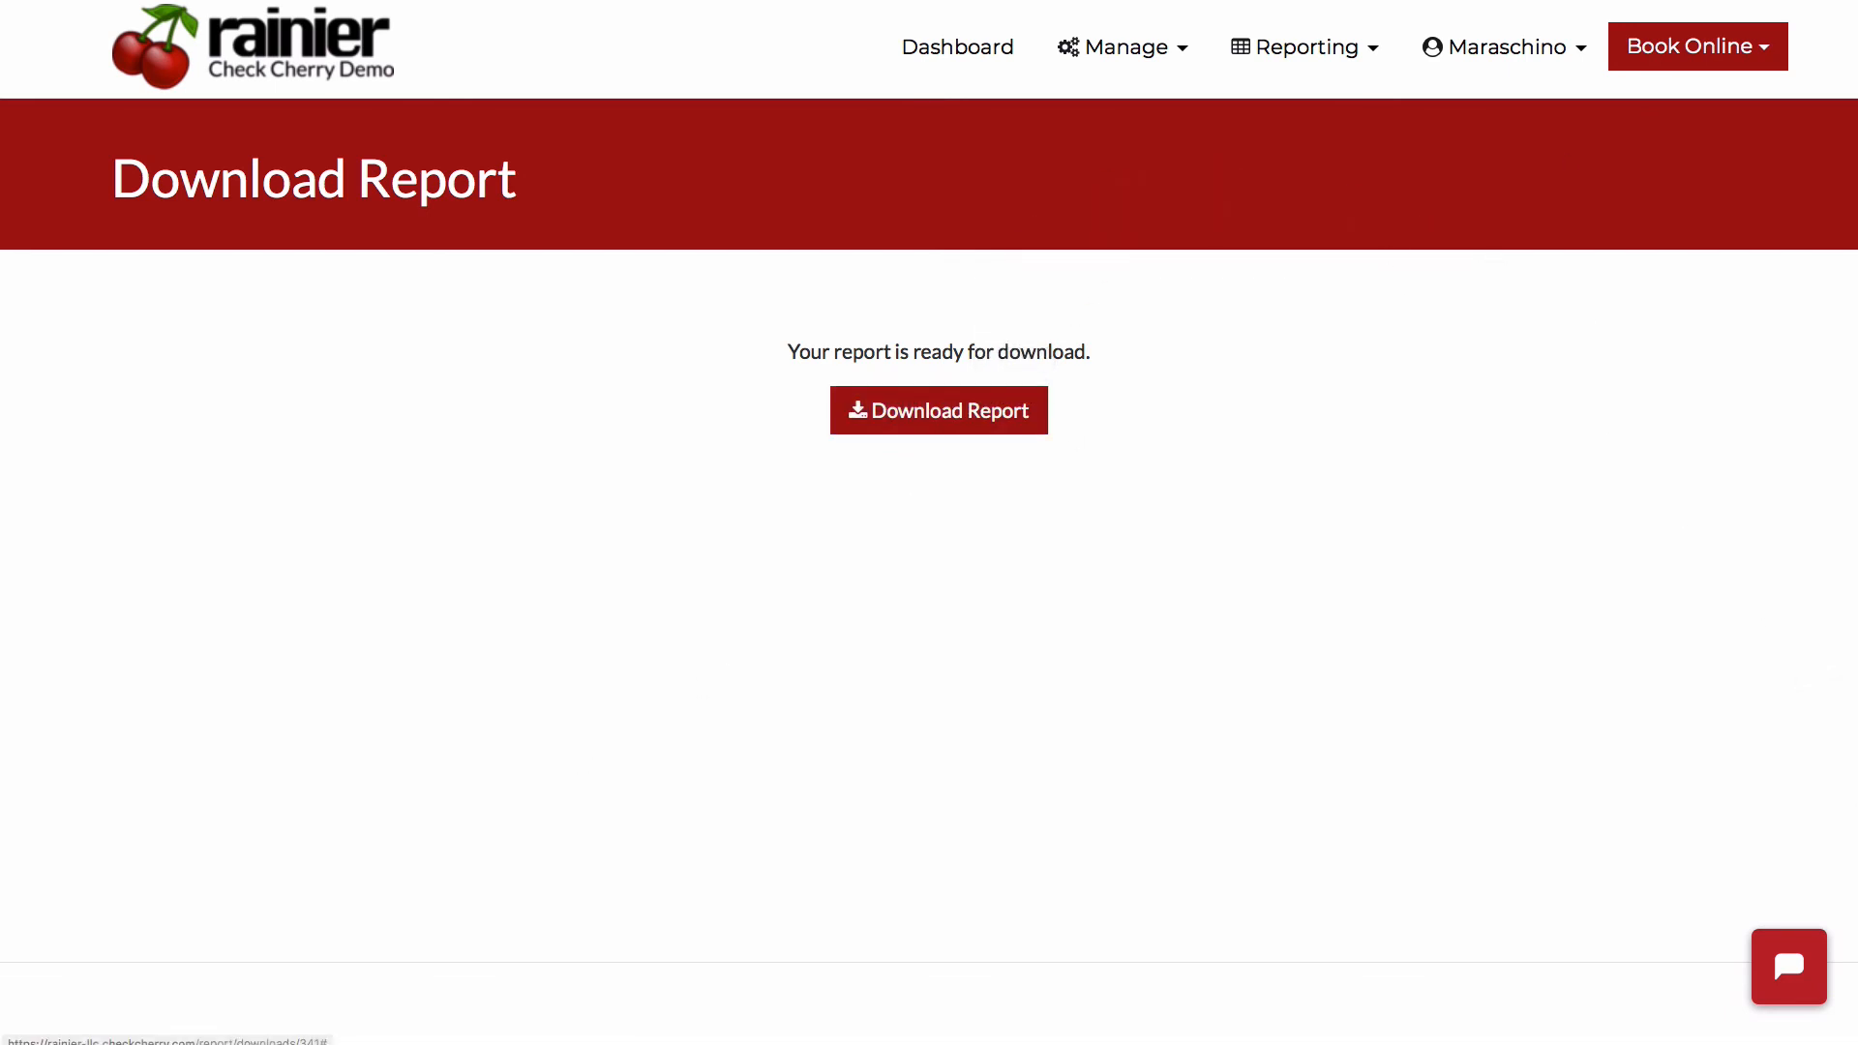
{"action": "left_click", "coordinate": [1761, 1]}
{"action": "left_click", "coordinate": [1708, 18]}
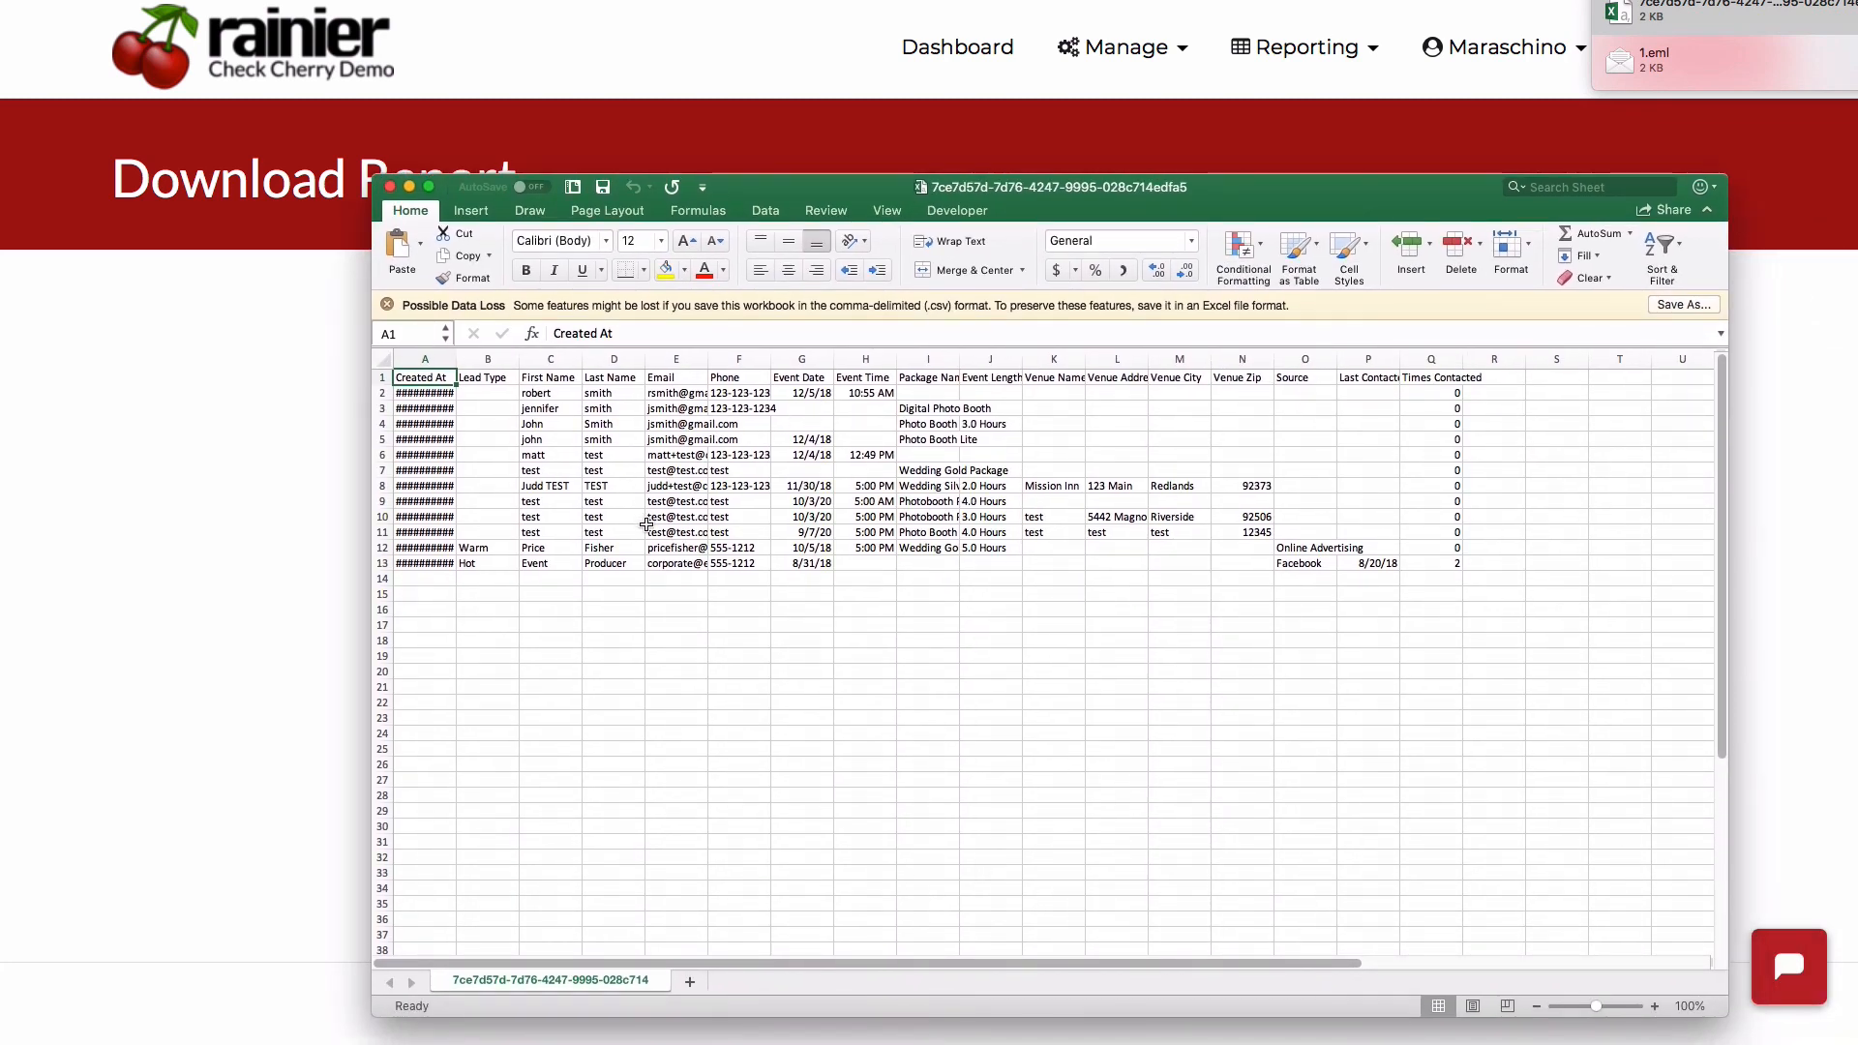
{"action": "left_click", "coordinate": [389, 187]}
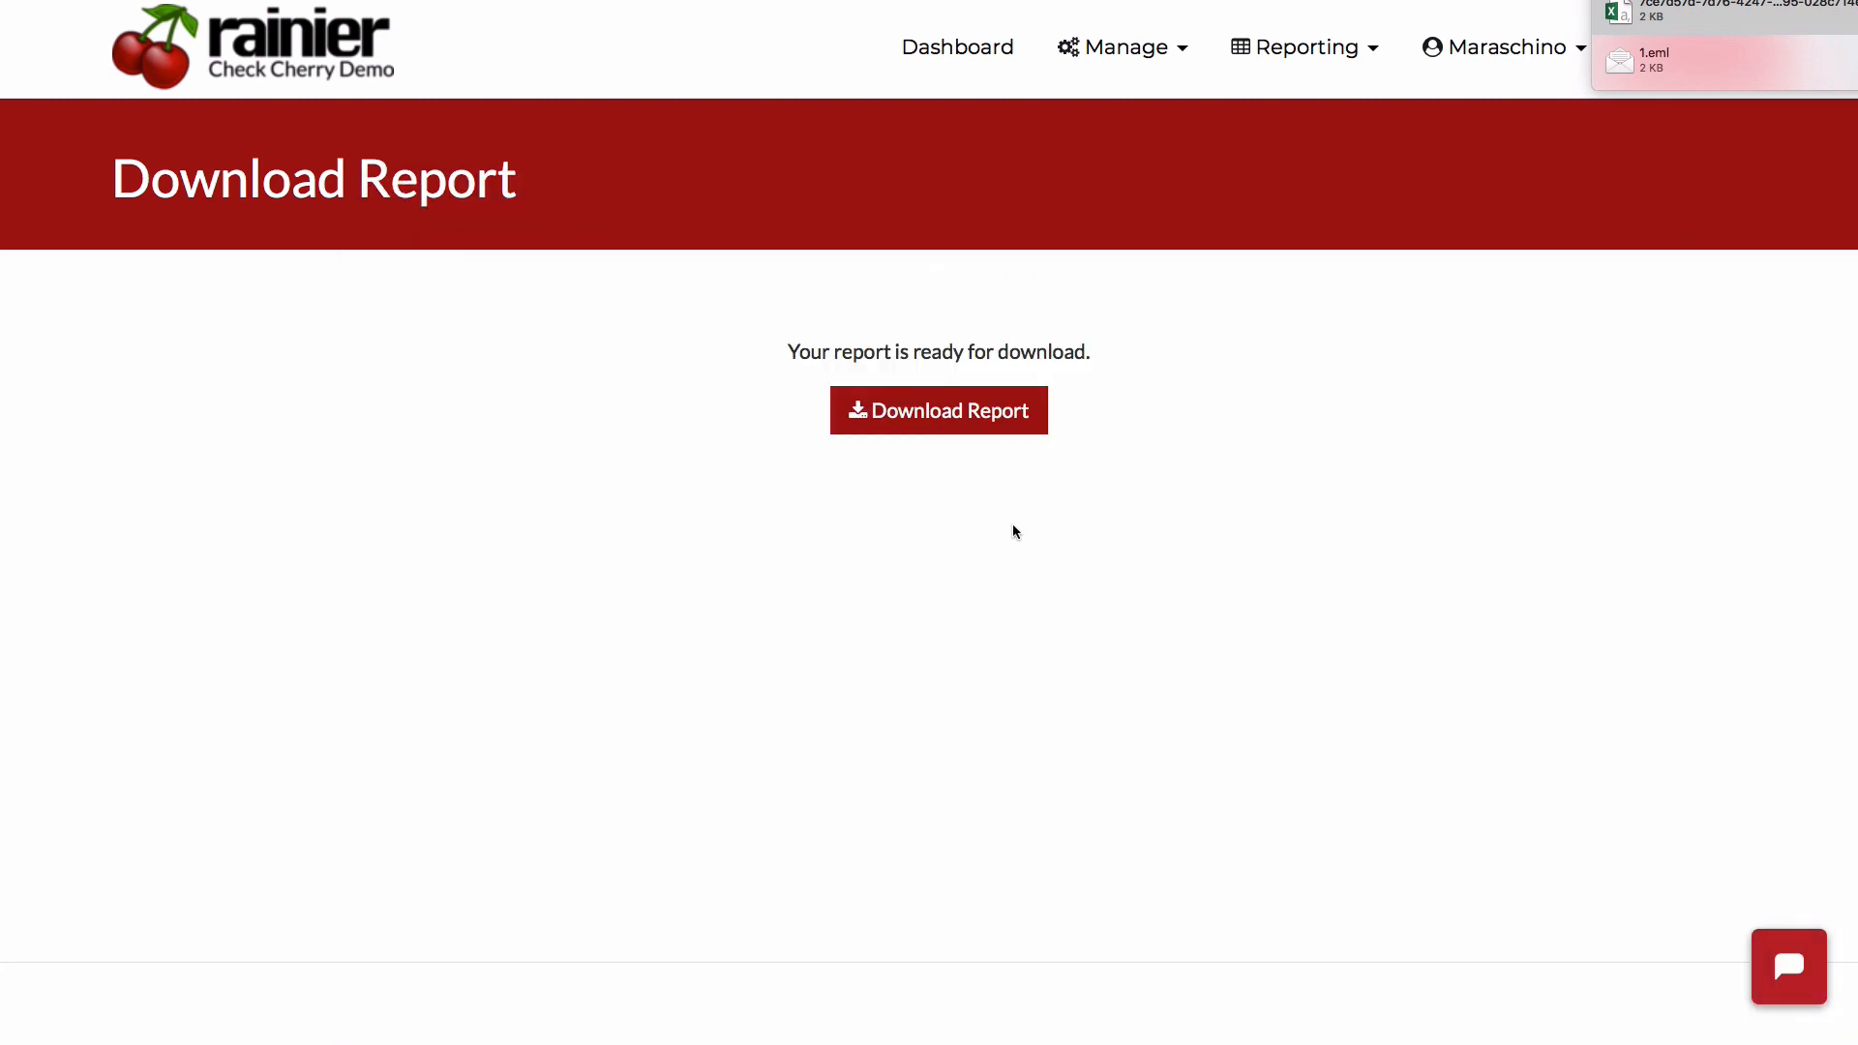